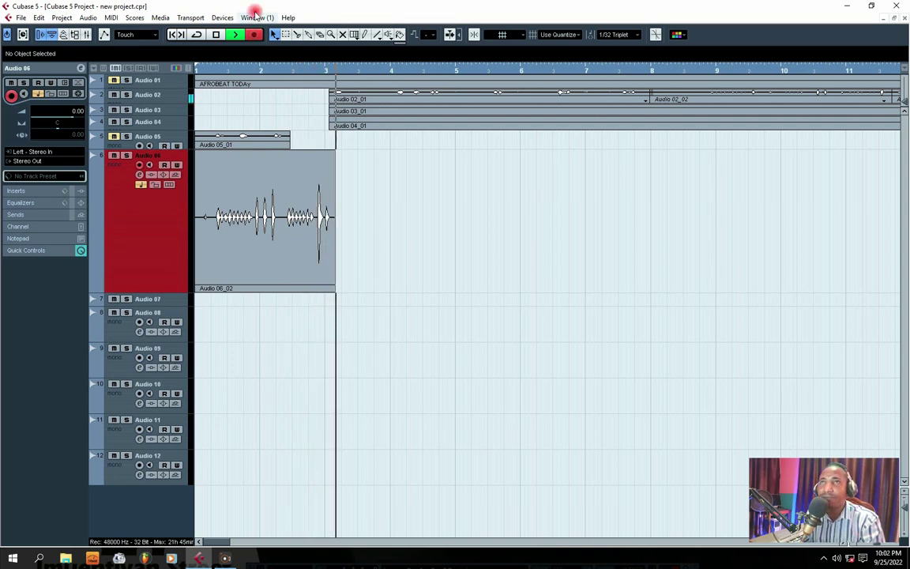
Stop recording on Audio 06 and play the new take back from near its start
left_click(216, 35)
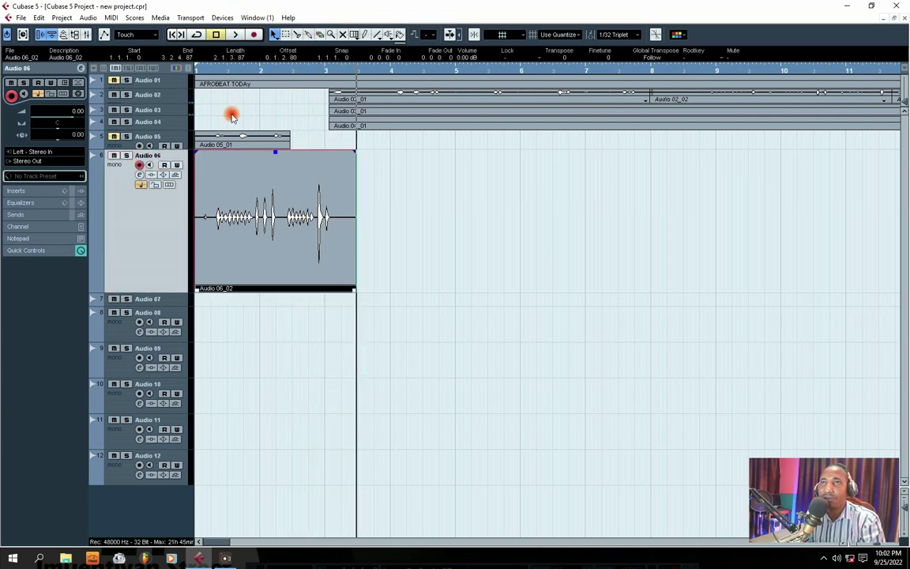
left_click(211, 72)
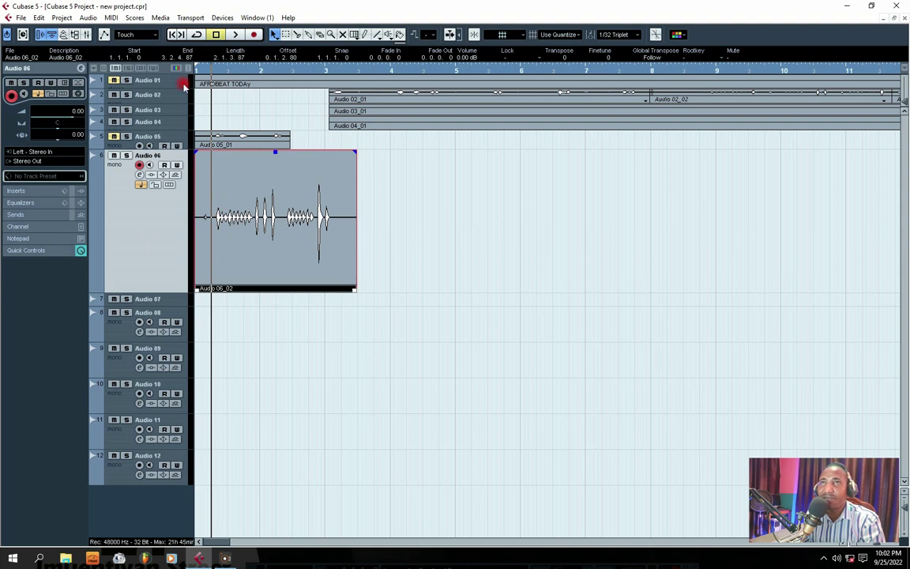
left_click(236, 34)
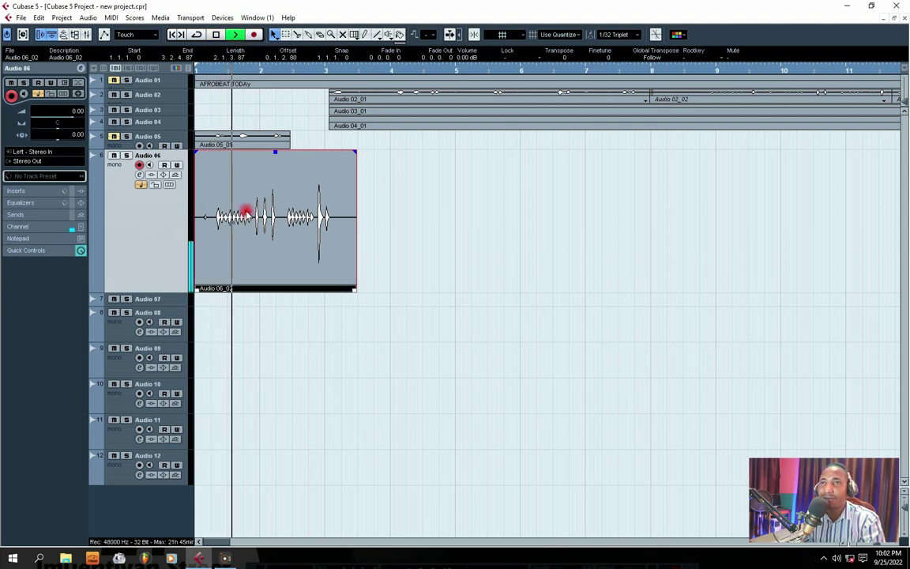
left_click(216, 35)
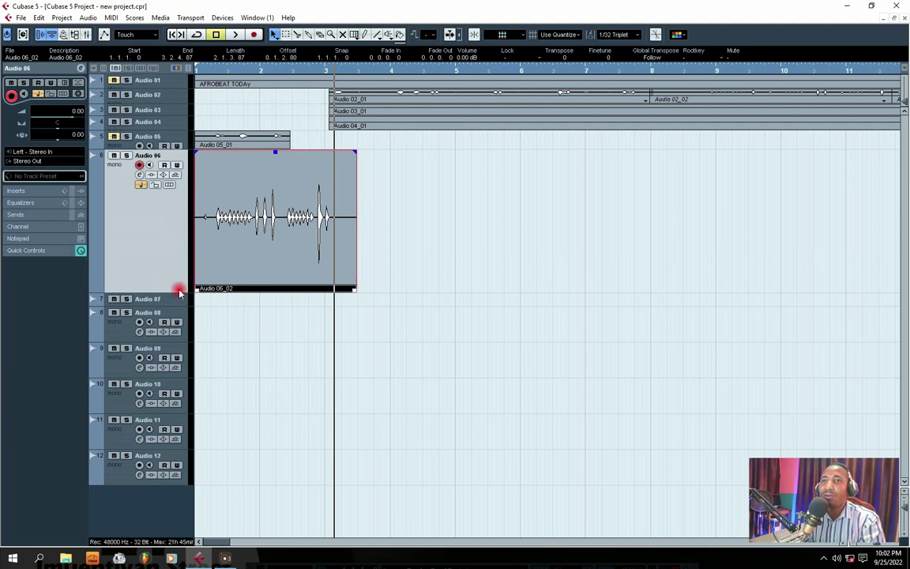
Make the Audio 06 track taller and try its clip volume at about -14.81 dB, ending at about 4.28 dB
left_click_drag(180, 290, 180, 322)
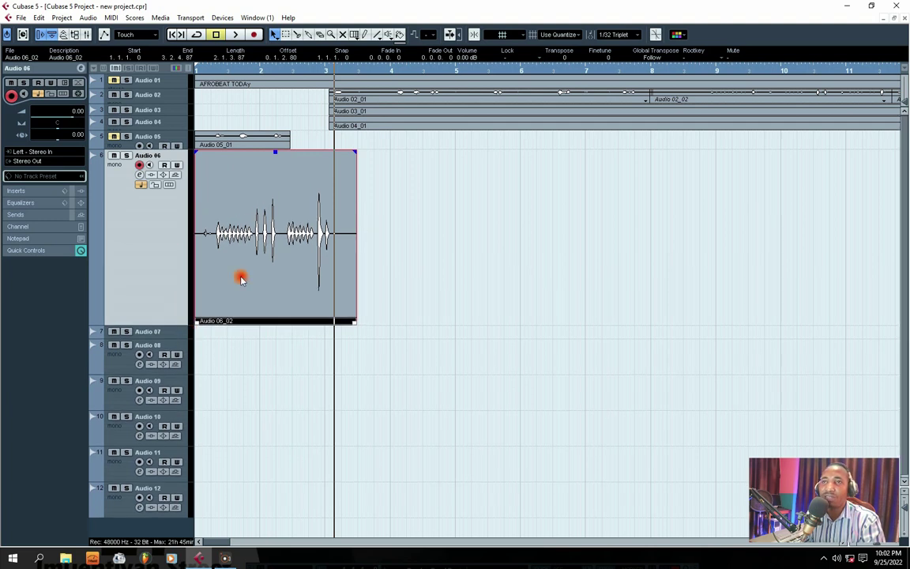
right_click(246, 219)
left_click(247, 200)
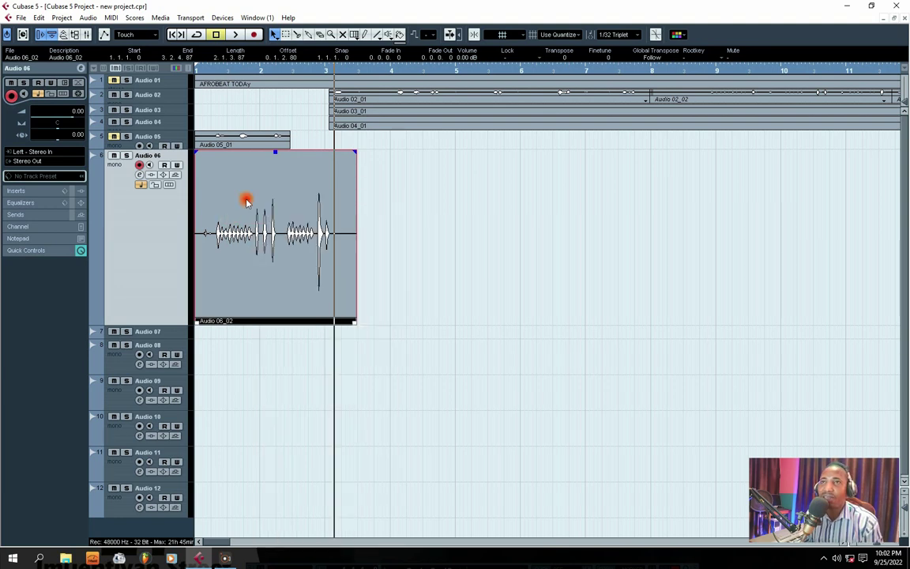
left_click_drag(275, 151, 278, 286)
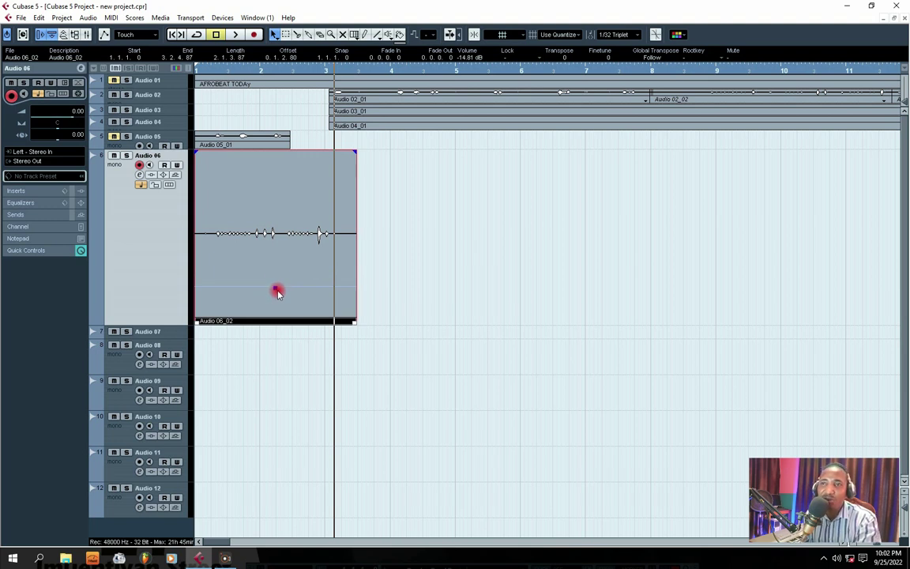
left_click_drag(274, 289, 251, 62)
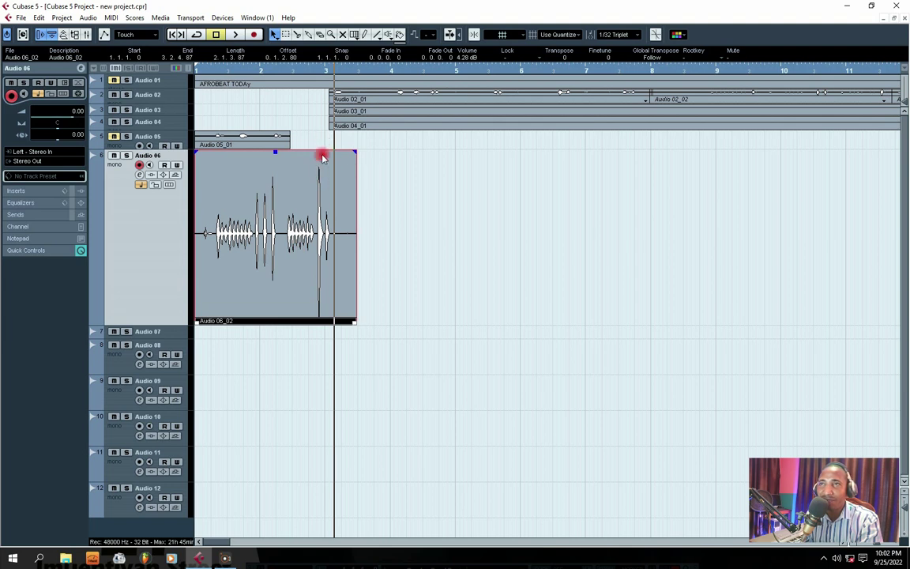
Play the Audio 06 clip from near its start and raise its volume to about 9.78 dB
left_click(204, 72)
left_click(234, 34)
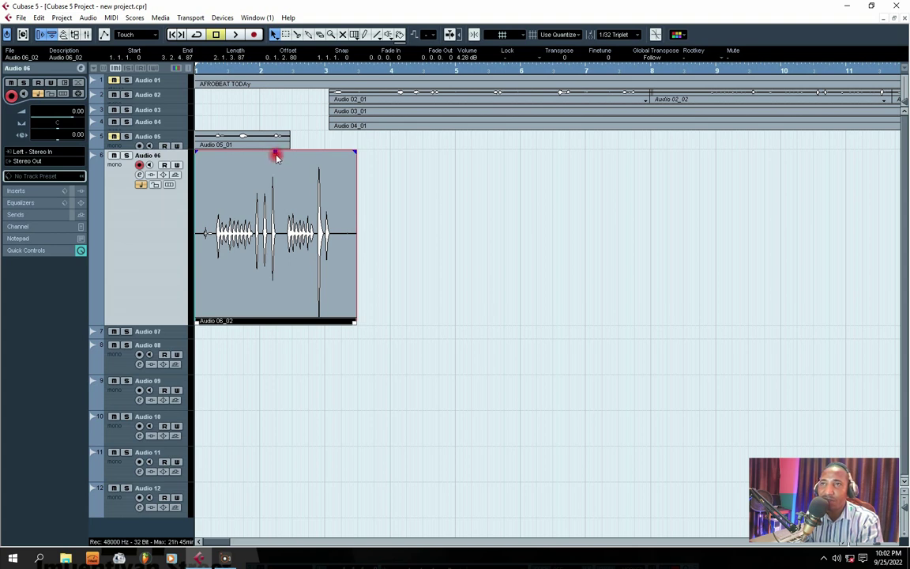
left_click_drag(274, 152, 273, 41)
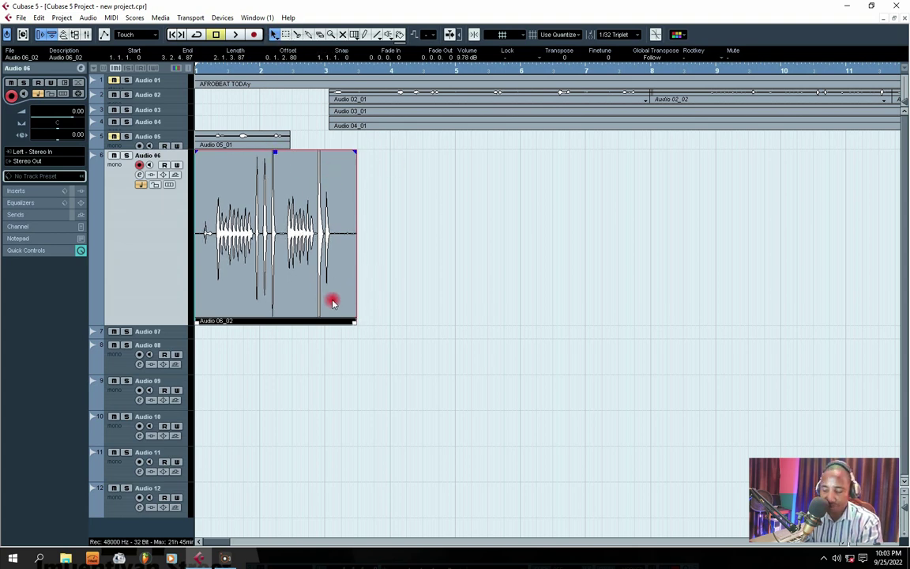
Try the Audio 06 clip volume at about -9.18 dB, and bring it up to about 4.67 dB
key("g")
key("g")
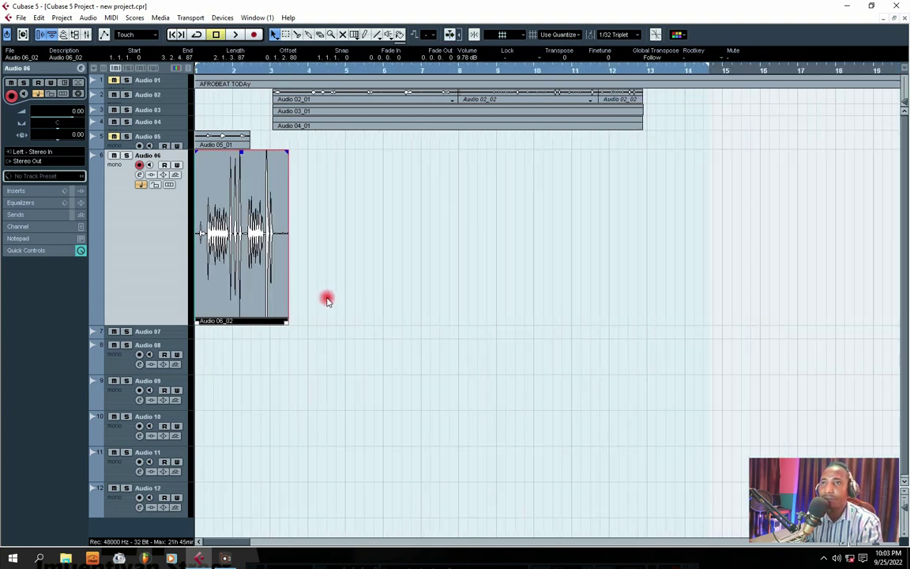
key("h")
key("h")
key("h")
key("h")
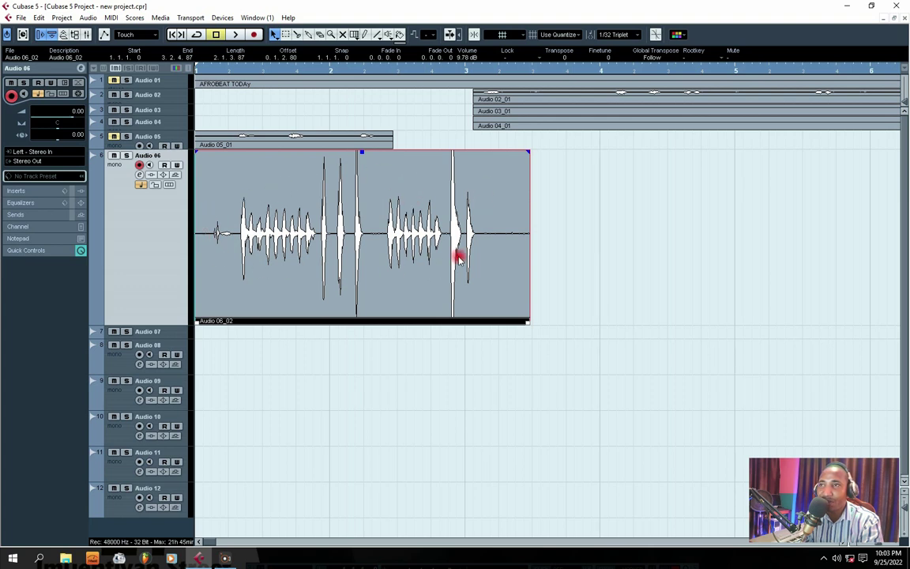
left_click_drag(359, 154, 362, 193)
left_click_drag(360, 150, 392, 544)
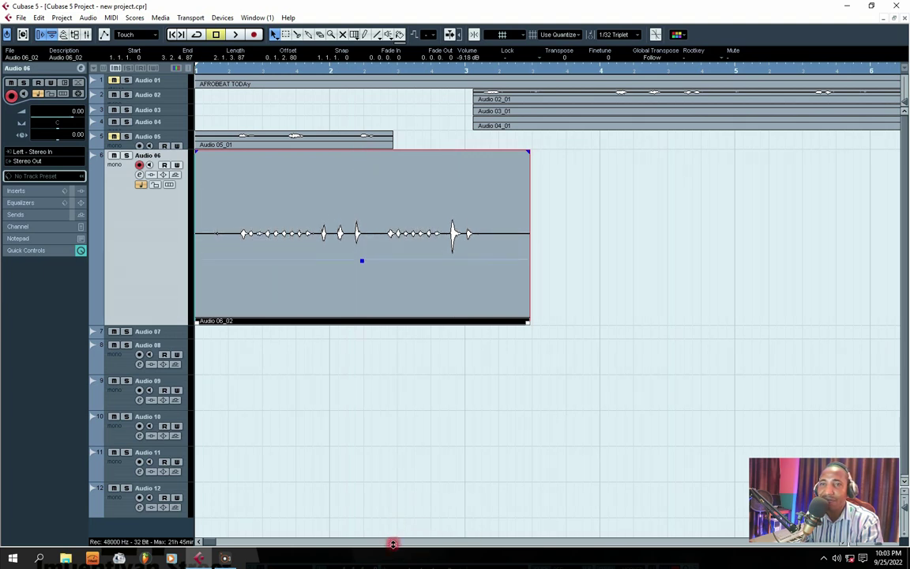
left_click_drag(362, 260, 371, 284)
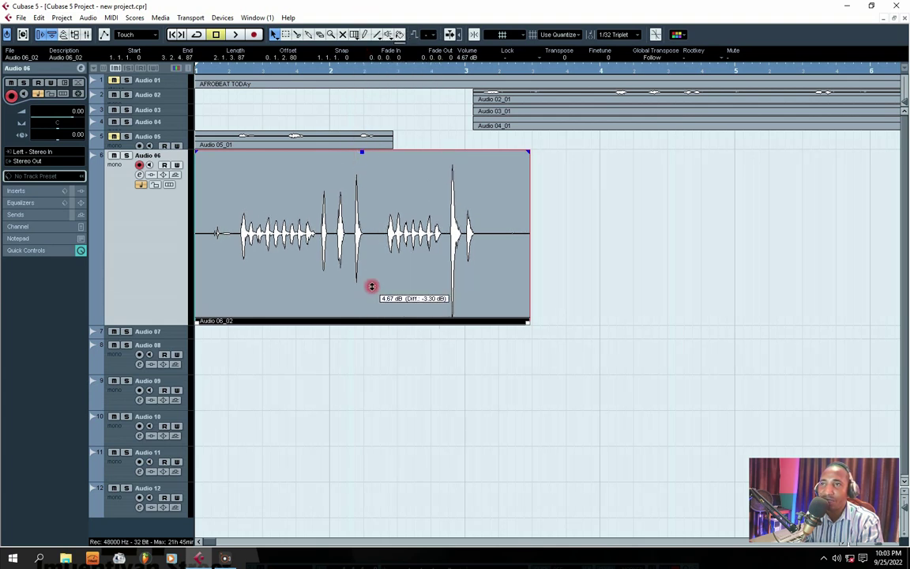
Play the Audio 06 clip from near its start to check the new level
left_click(231, 71)
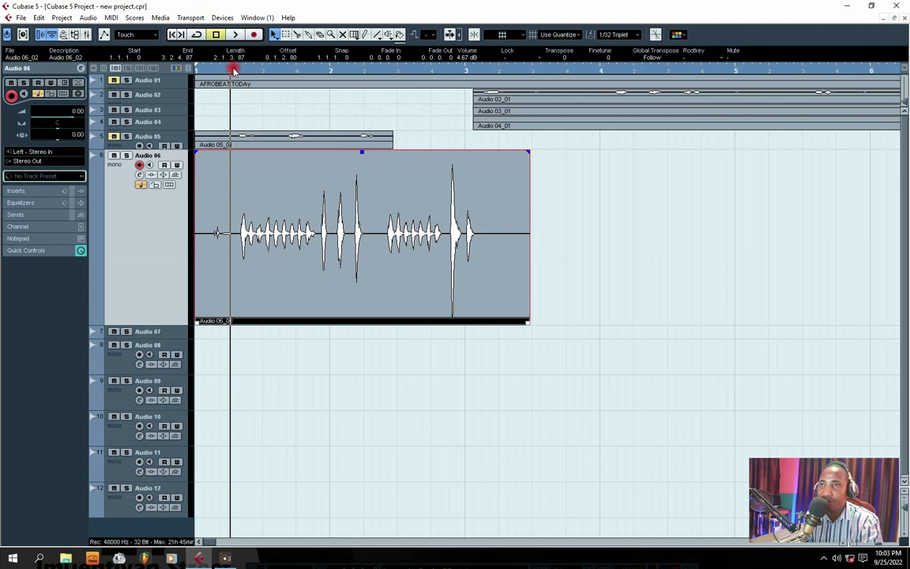
key("space")
key("space")
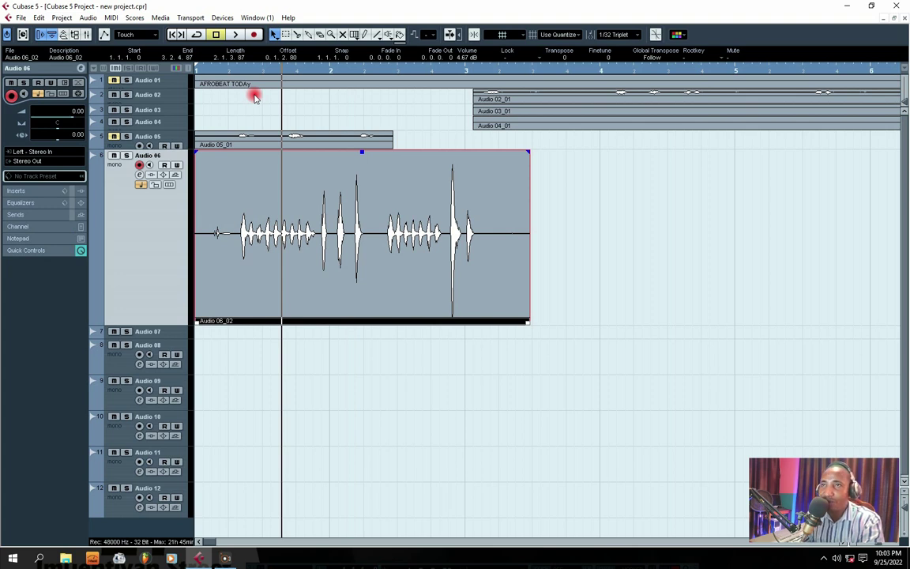
key("space")
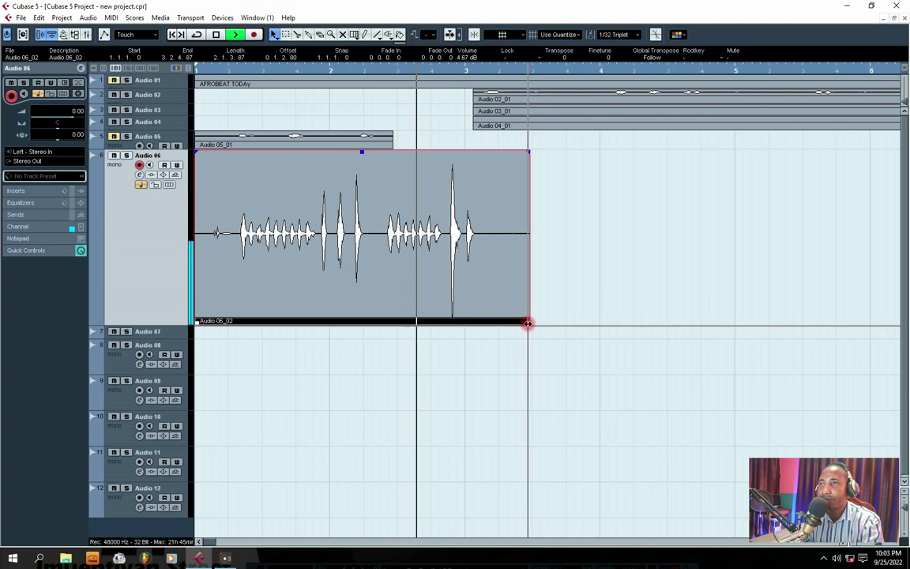
key("space")
Trim the end of the Audio 06 clip to 3.1.4.27 and vary its volume from about -7.97 dB to 4.75 dB, ending at about 2.80 dB
left_click_drag(529, 322, 491, 322)
left_click_drag(342, 155, 351, 255)
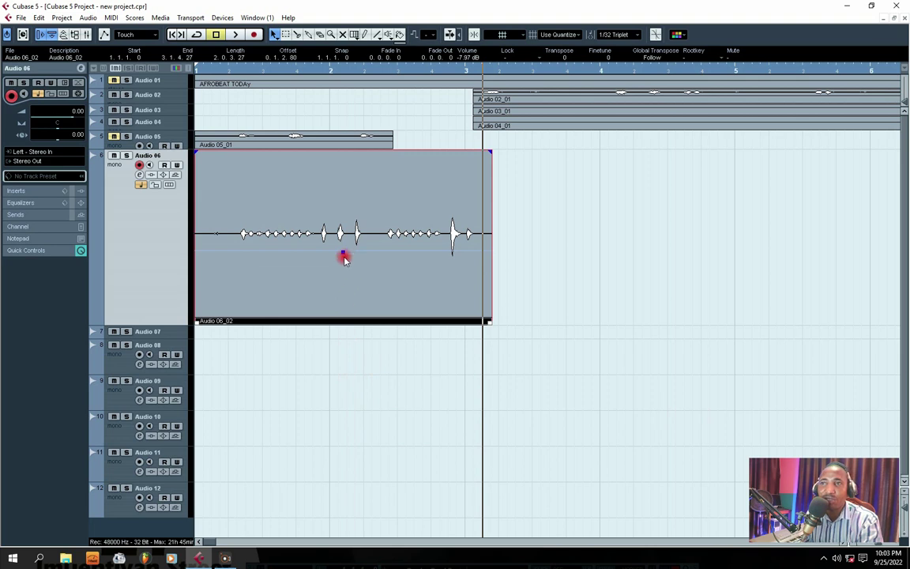
left_click(343, 251)
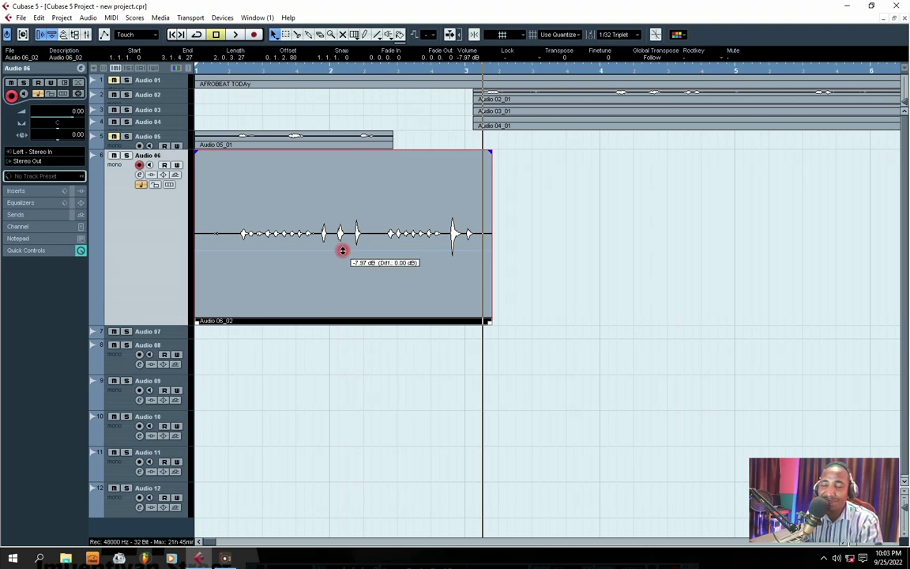
left_click_drag(342, 250, 345, 5)
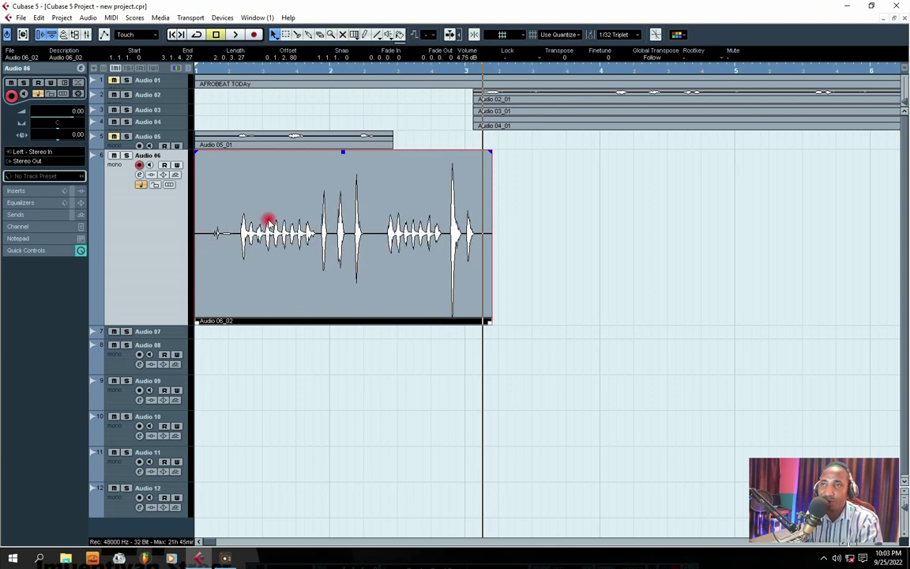
left_click_drag(342, 154, 215, 239)
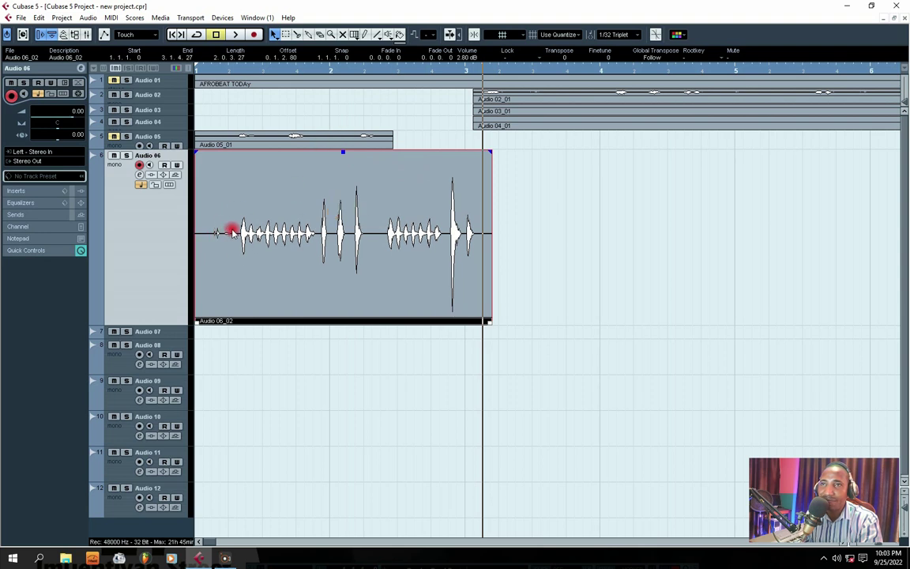
Audition the start of the Audio 06 clip and raise its volume in stages to about 12.48 dB
left_click(203, 71)
key("space")
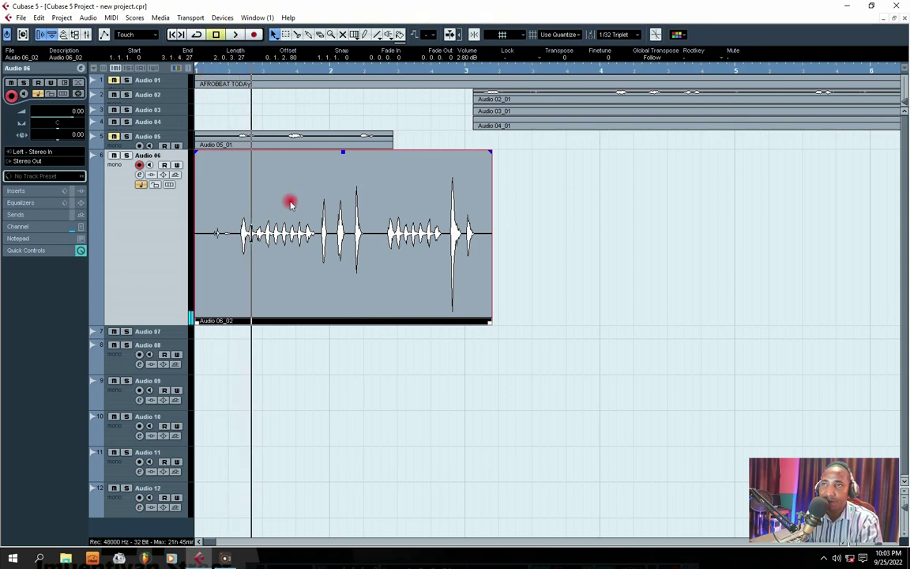
left_click_drag(342, 151, 300, 7)
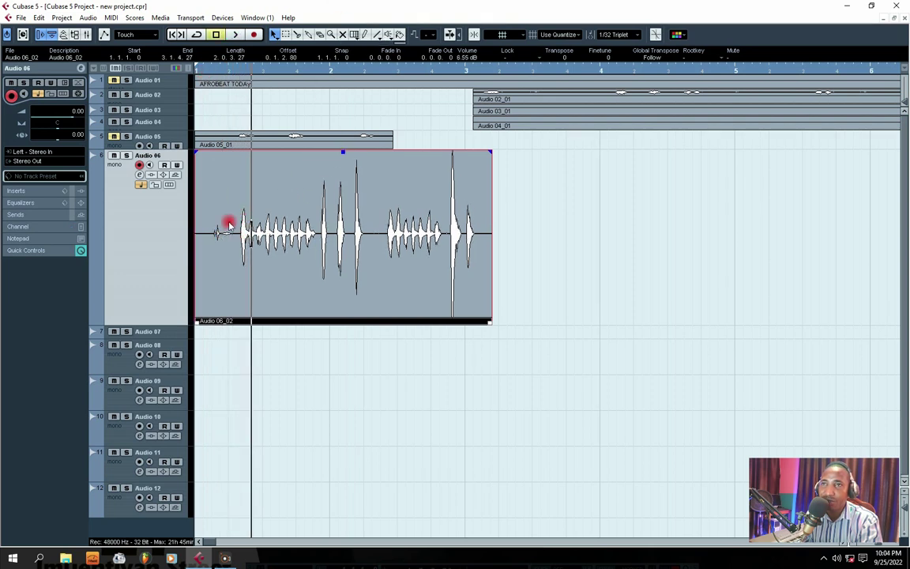
left_click_drag(343, 155, 337, 22)
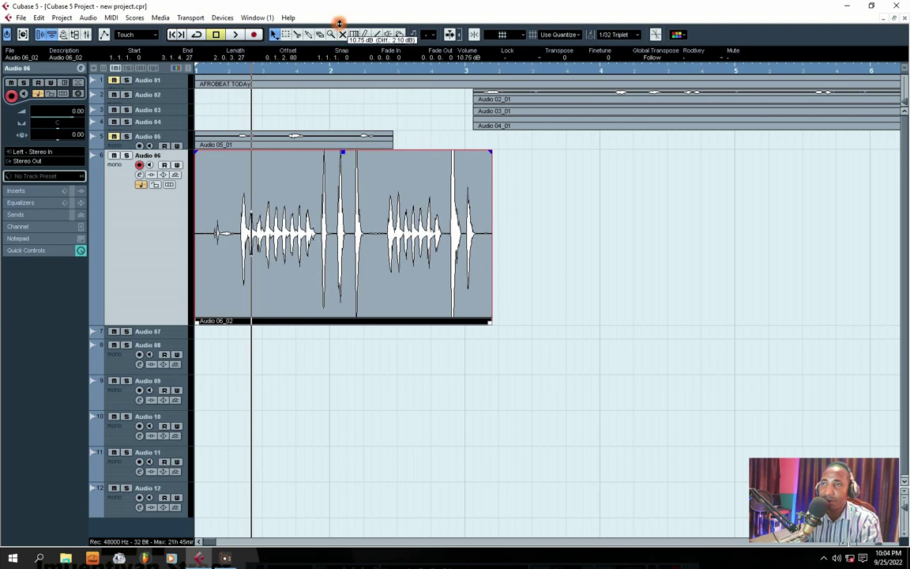
left_click_drag(347, 156, 341, 33)
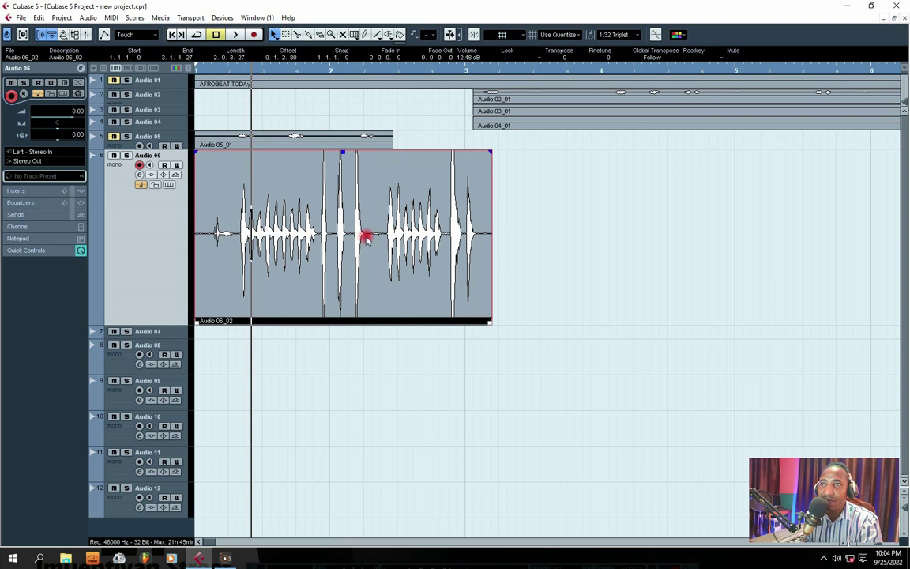
Play the boosted Audio 06 clip and replay it from just after bar 2 to check its loudness
key("space")
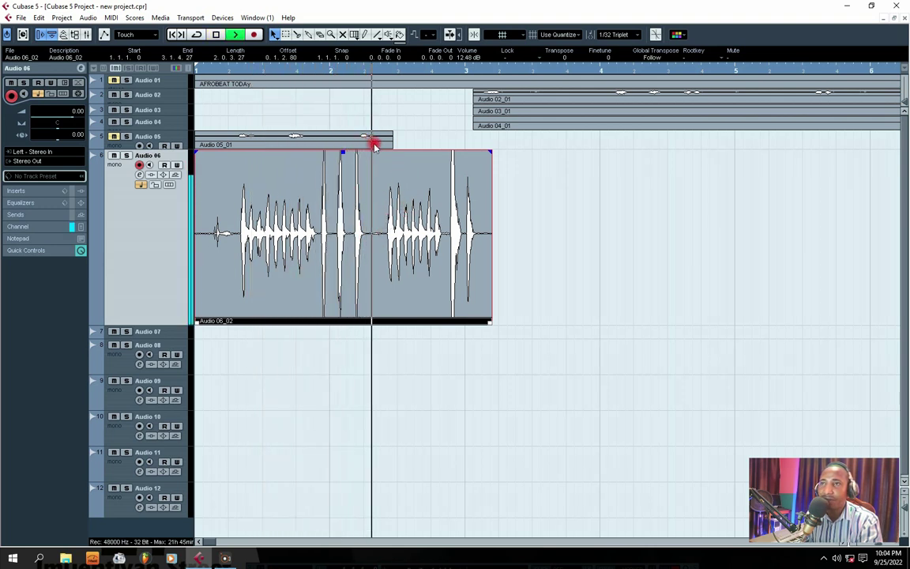
key("space")
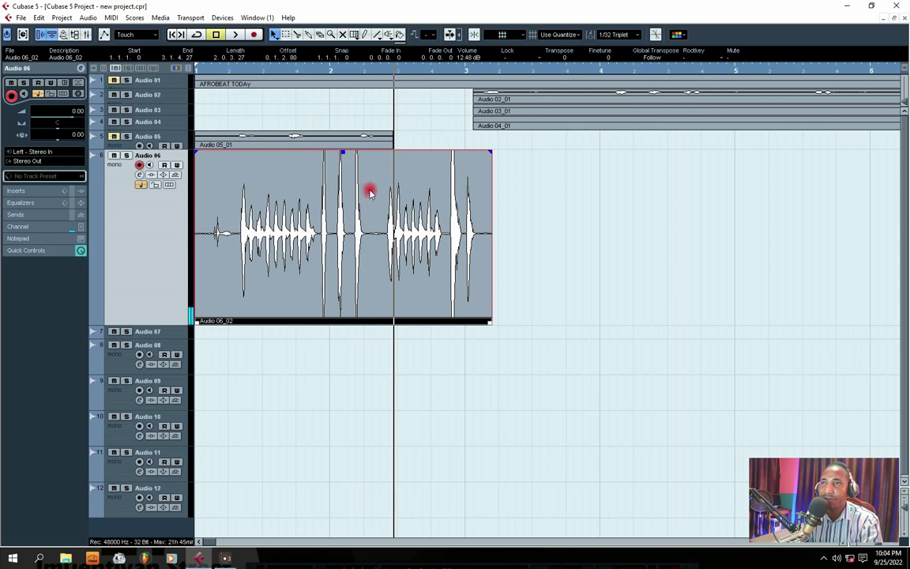
left_click(358, 73)
key("space")
key("space")
Raise the Audio 06 clip volume to about 14.87 dB and play it from just after bar 2
left_click_drag(343, 153, 341, 32)
left_click_drag(345, 151, 344, 118)
key("space")
left_click(355, 71)
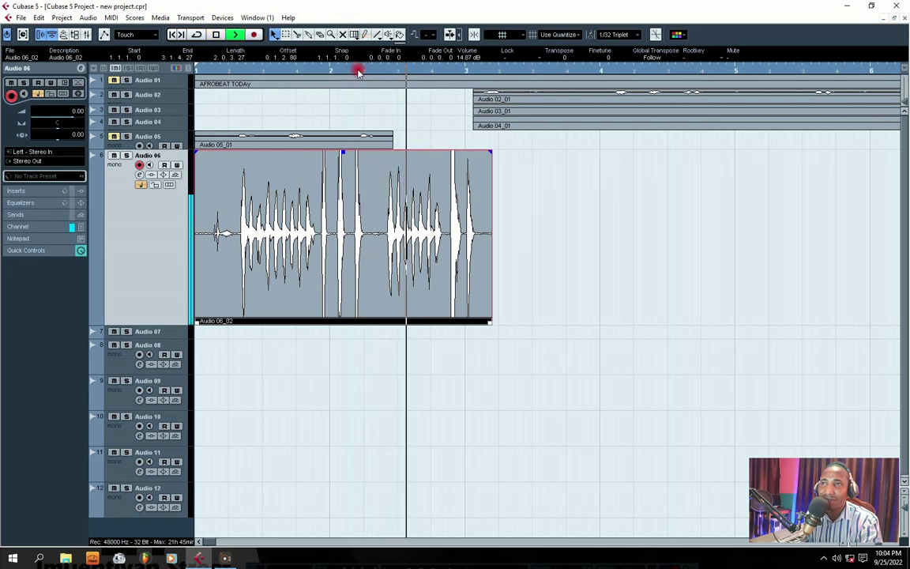
key("space")
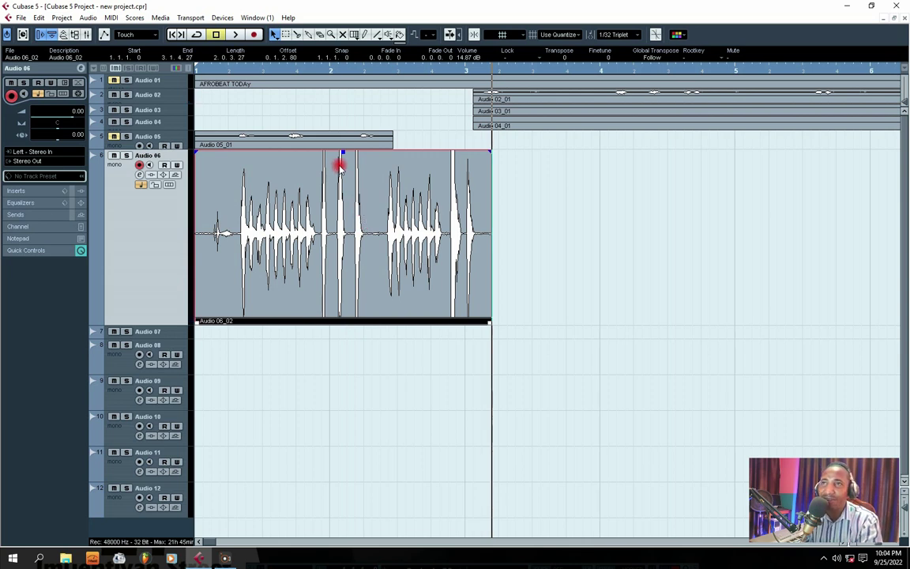
Lower the Audio 06 clip volume to about -0.43 dB and delete the clip from the track
left_click_drag(343, 152, 374, 231)
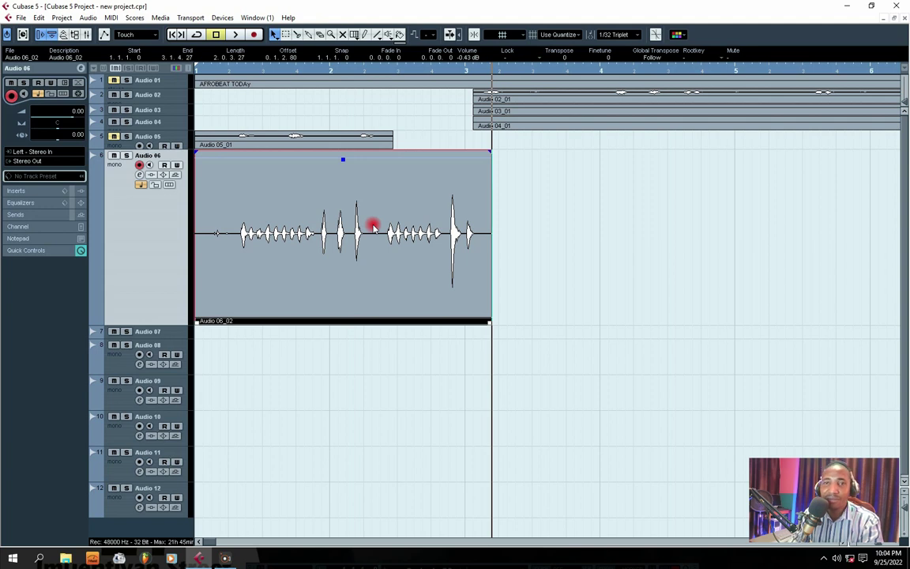
key("Delete")
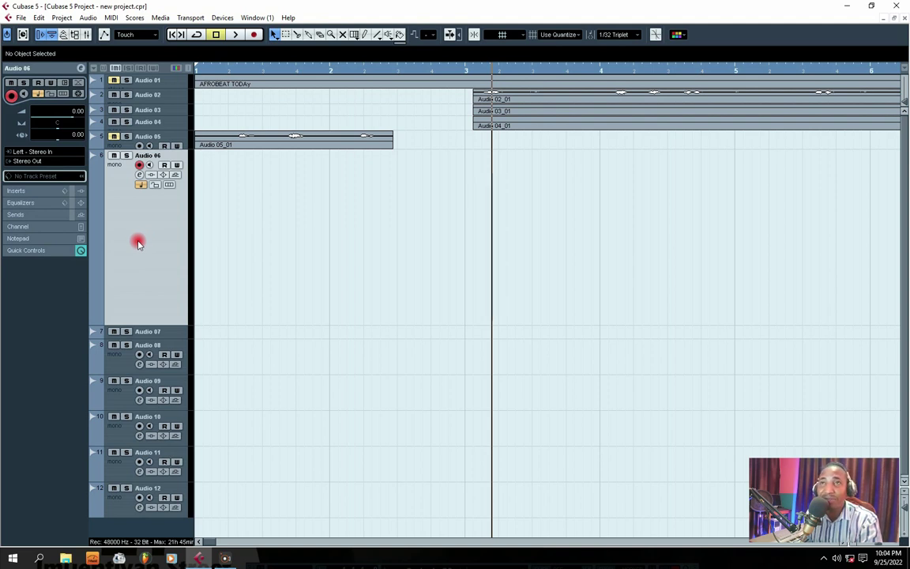
Play the project from its start, and enlarge the Audio 05 track to show its waveform in detail
key("Home")
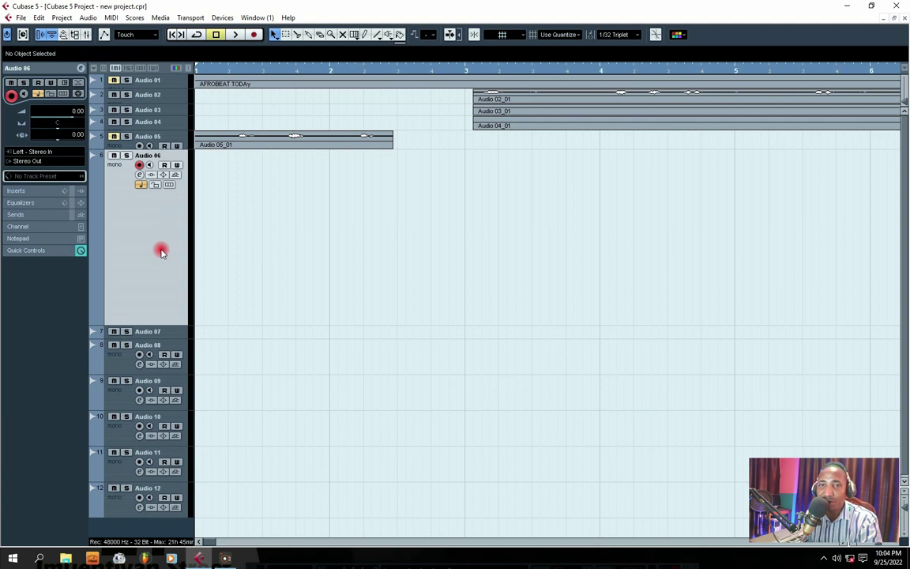
left_click(235, 35)
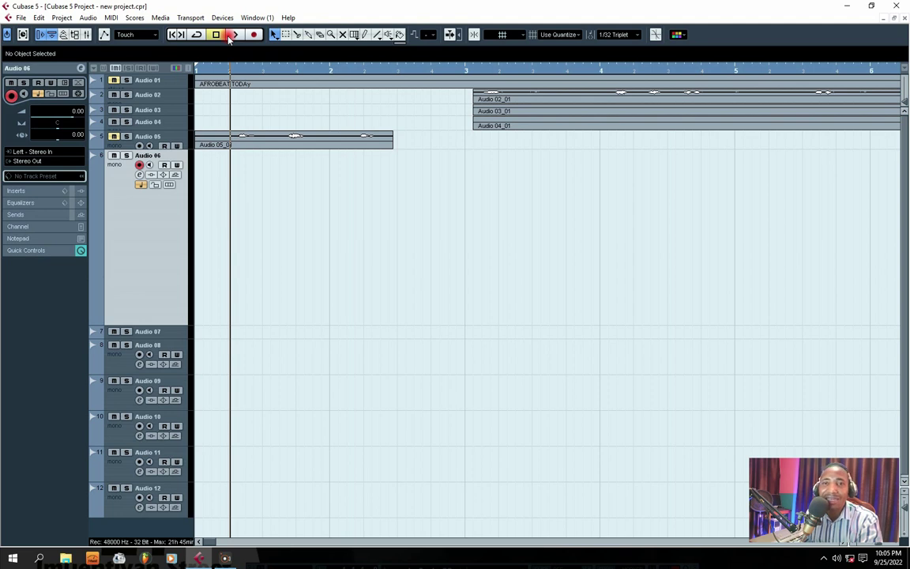
left_click(175, 37)
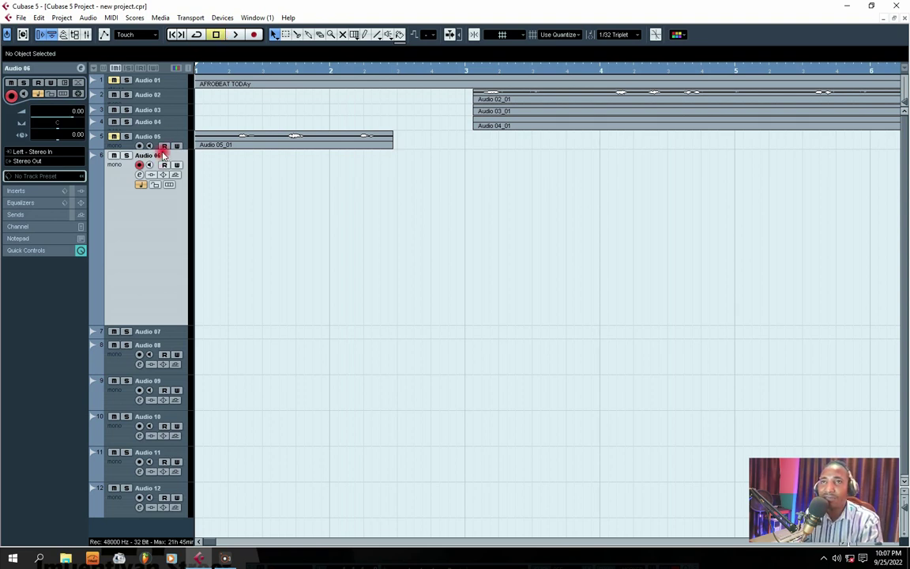
left_click_drag(163, 146, 187, 289)
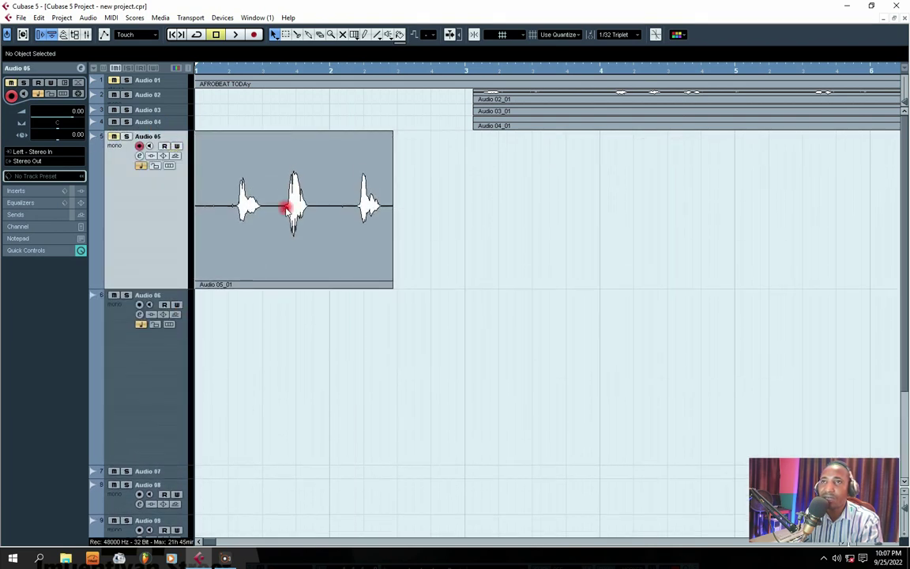
Raise the Audio 05 clip volume to about 9.22 dB and play the clip from the project start
left_click(249, 186)
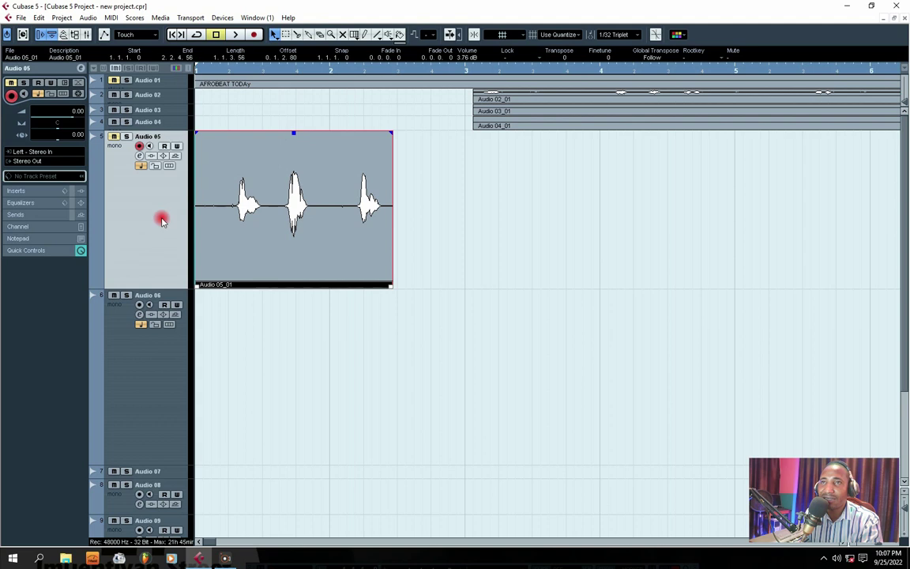
left_click_drag(293, 133, 301, 110)
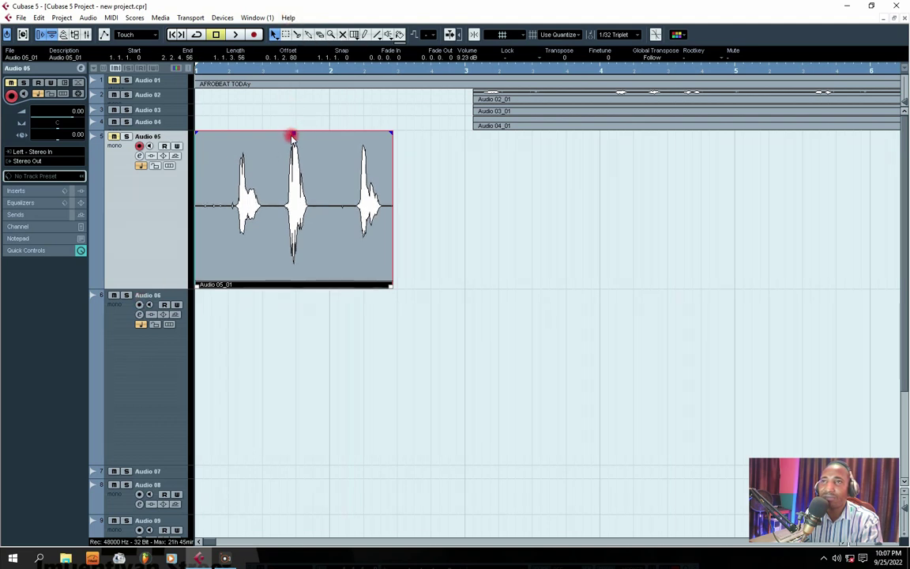
left_click(236, 34)
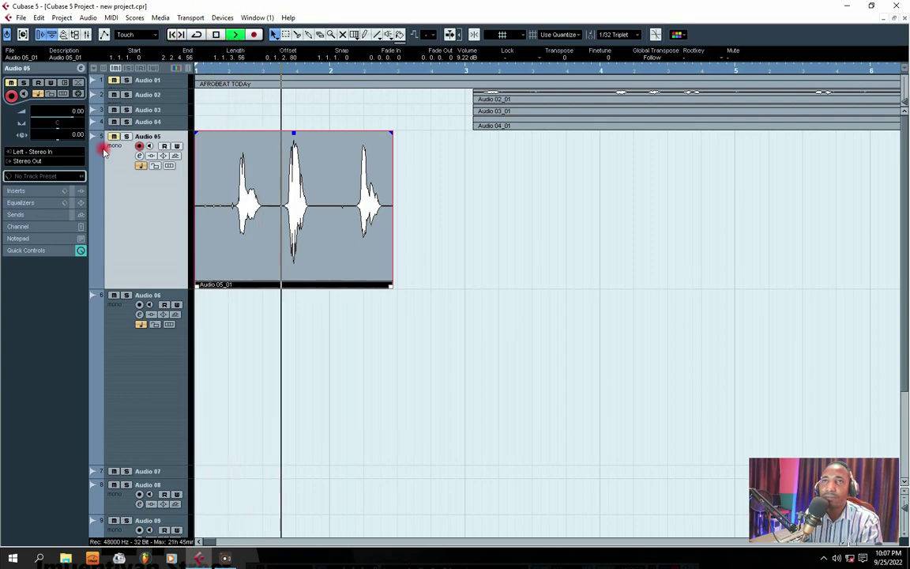
left_click(173, 34)
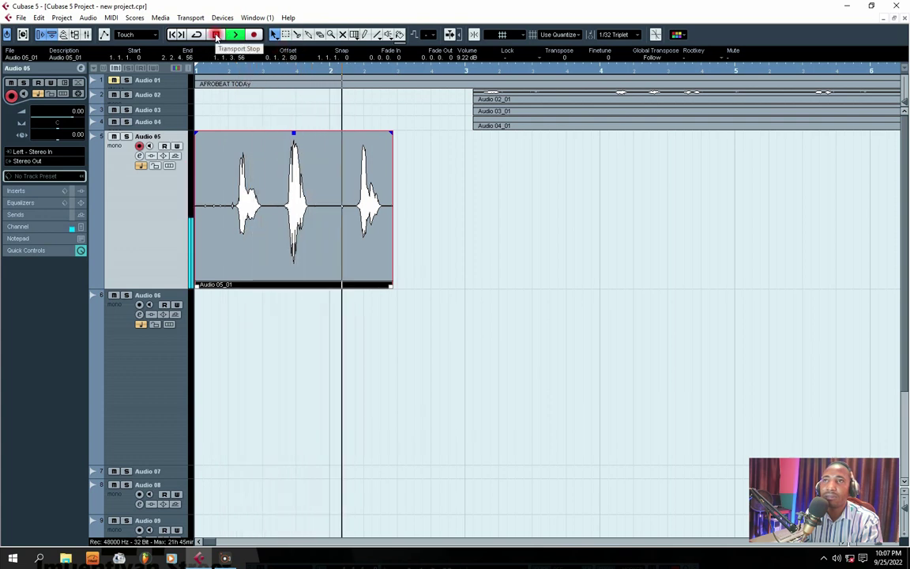
left_click(215, 34)
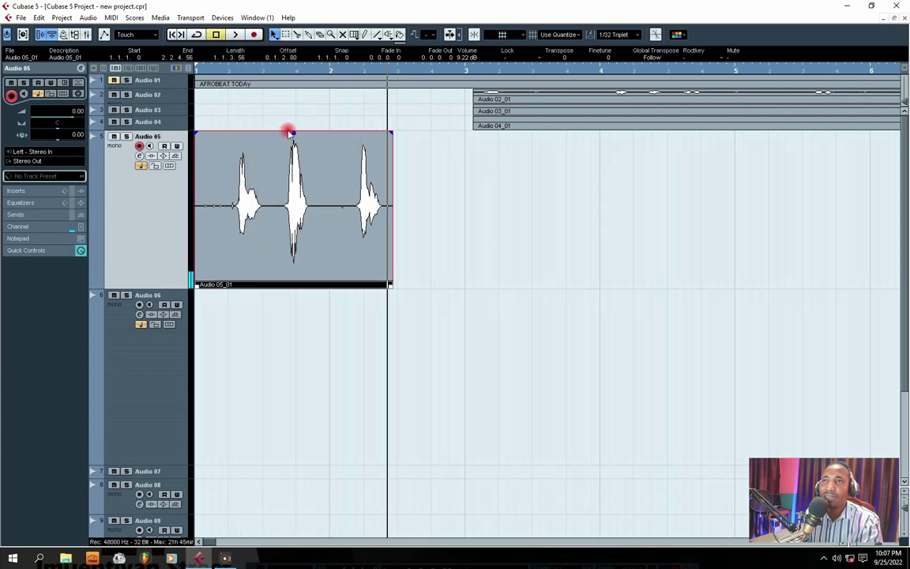
Lower the Audio 05 clip volume to about -5.12 dB and play it from just before the first vocal peak
left_click_drag(293, 134, 323, 479)
left_click(222, 73)
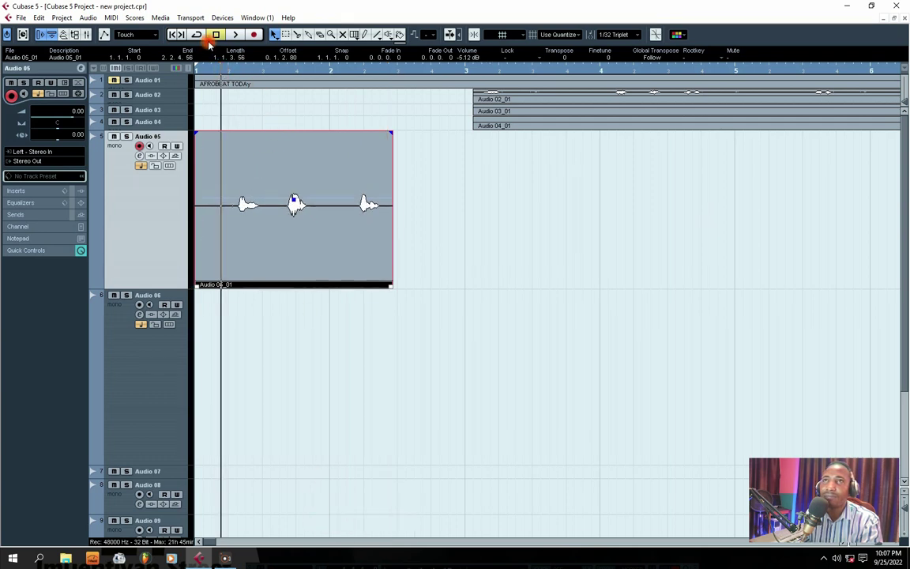
left_click(237, 35)
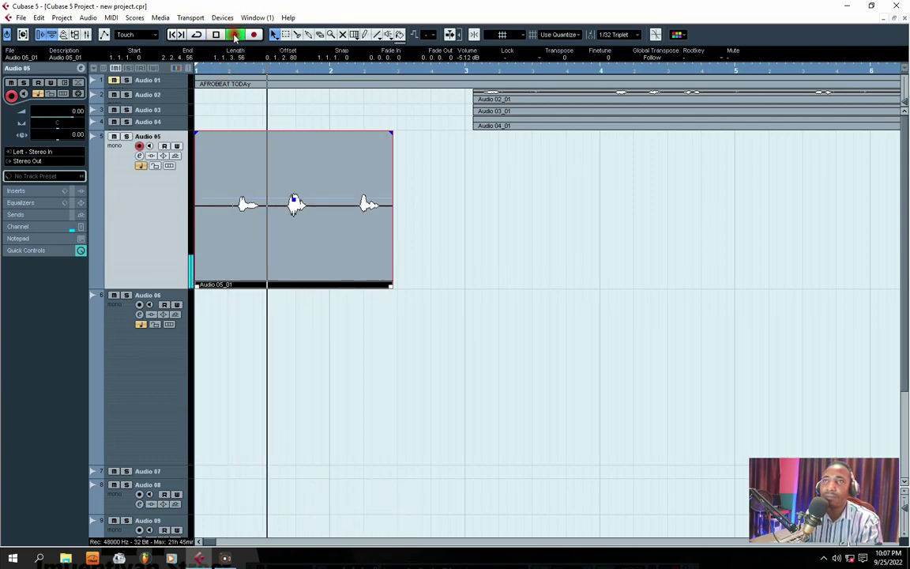
left_click(217, 35)
Raise the Audio 05 clip volume to about 4.23 dB and play it from just before the first vocal peak
left_click(290, 205)
left_click_drag(292, 205, 257, 48)
left_click(221, 71)
left_click(235, 36)
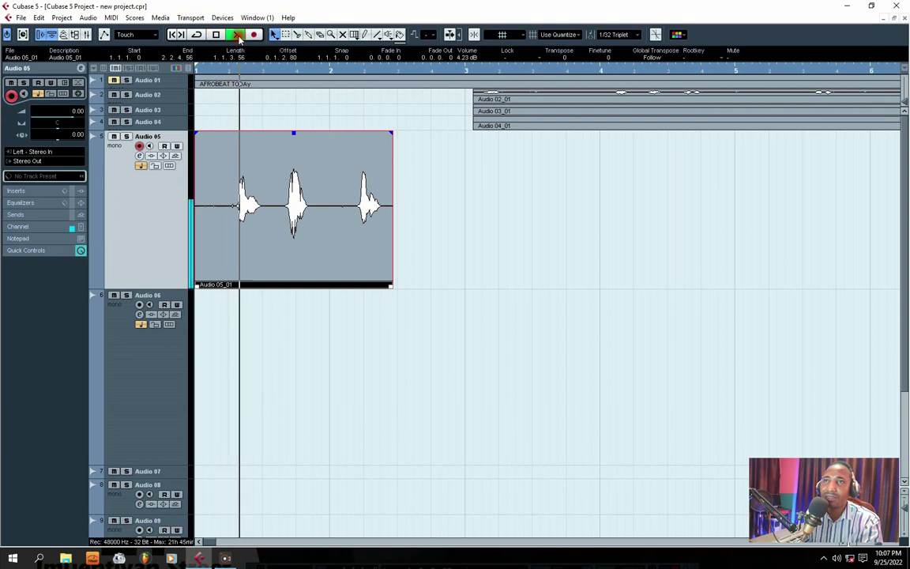
key("space")
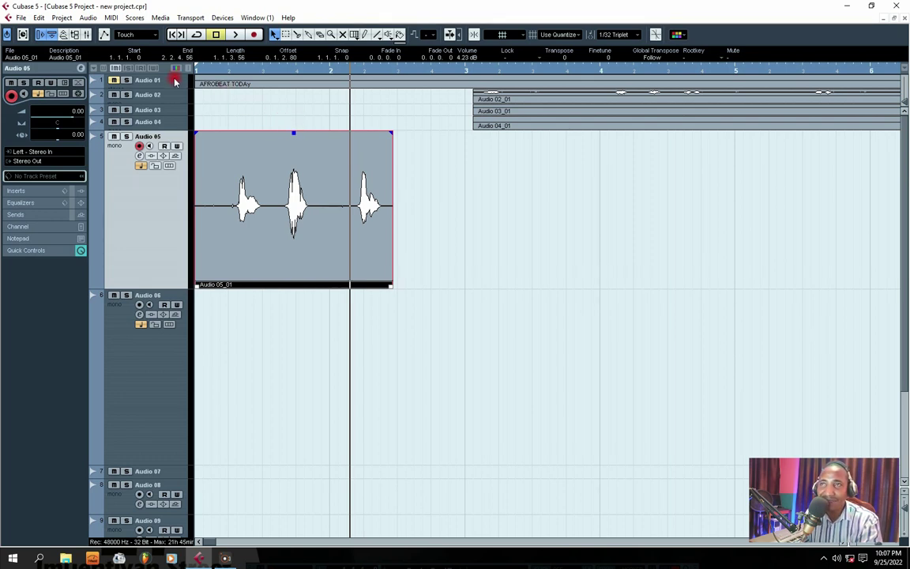
Boost the Audio 05 clip volume to about 13.90 dB and play it from near the clip's beginning
mouse_move(300, 134)
left_mouse_down()
mouse_move(290, 134)
mouse_move(291, 10)
mouse_move(292, 135)
mouse_move(293, 93)
mouse_move(305, 130)
mouse_move(292, 136)
mouse_move(281, 22)
mouse_move(294, 197)
mouse_move(291, 91)
mouse_move(293, 142)
mouse_move(294, 134)
left_mouse_up()
left_click(208, 71)
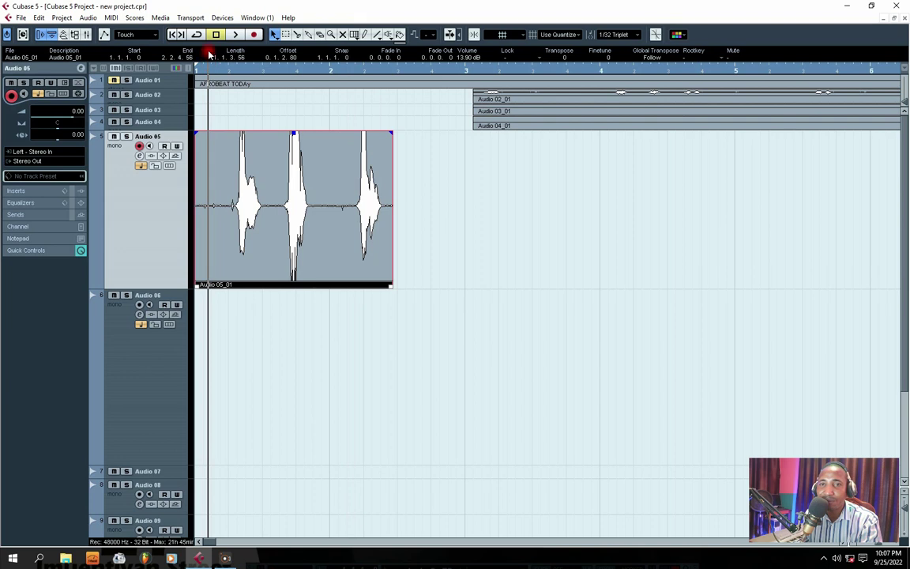
left_click(236, 35)
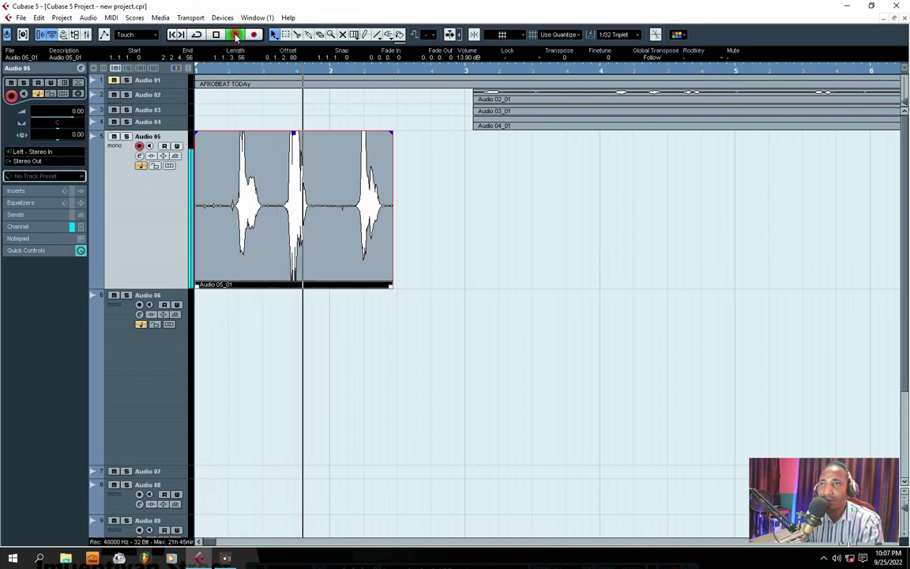
left_click(216, 35)
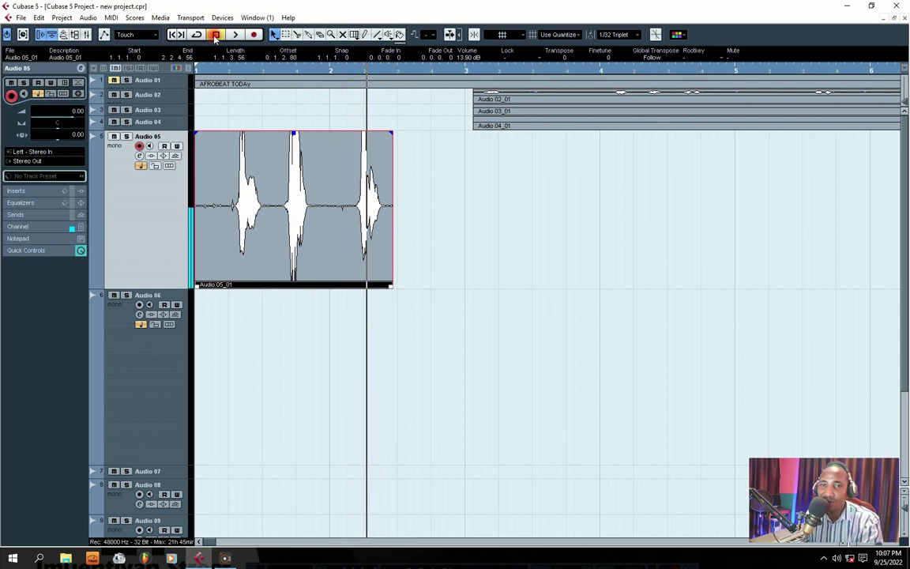
Lower the Audio 05 clip volume to about 5.77 dB
left_click_drag(291, 132, 310, 309)
left_click(293, 132)
left_click_drag(292, 132, 293, 184)
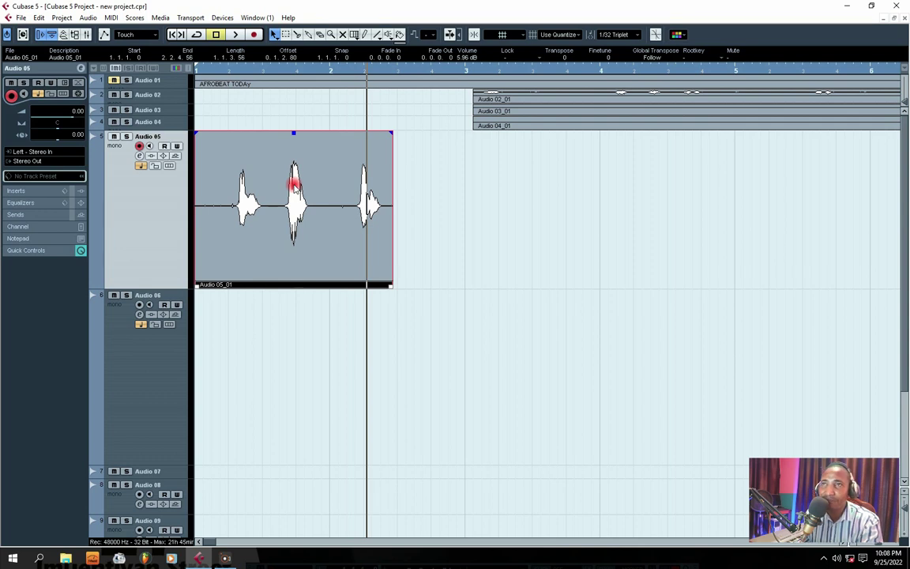
left_click_drag(295, 134, 291, 134)
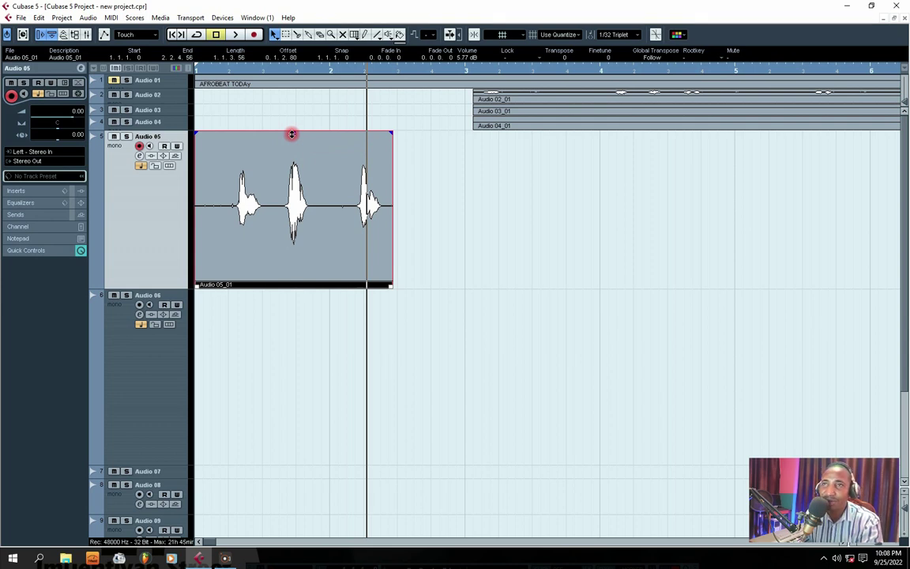
Select the Audio 05 track, play its clip from near the beginning, and replay it from the project start
left_click(212, 71)
left_click(151, 124)
left_click(146, 177)
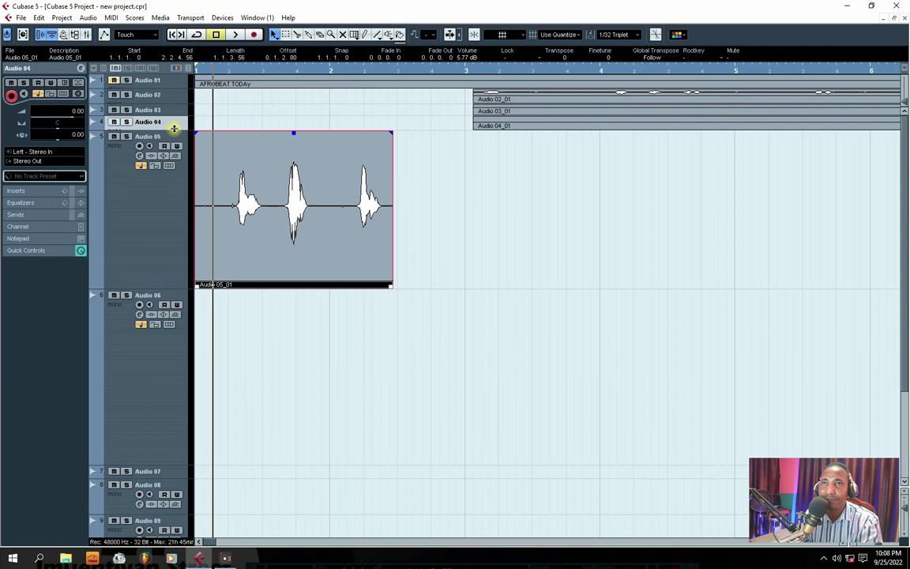
left_click(235, 36)
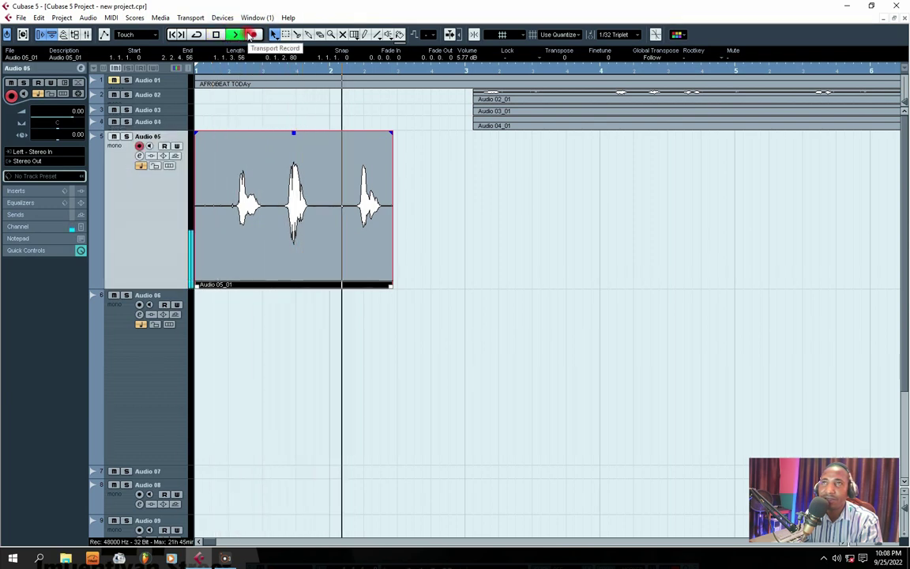
left_click(215, 36)
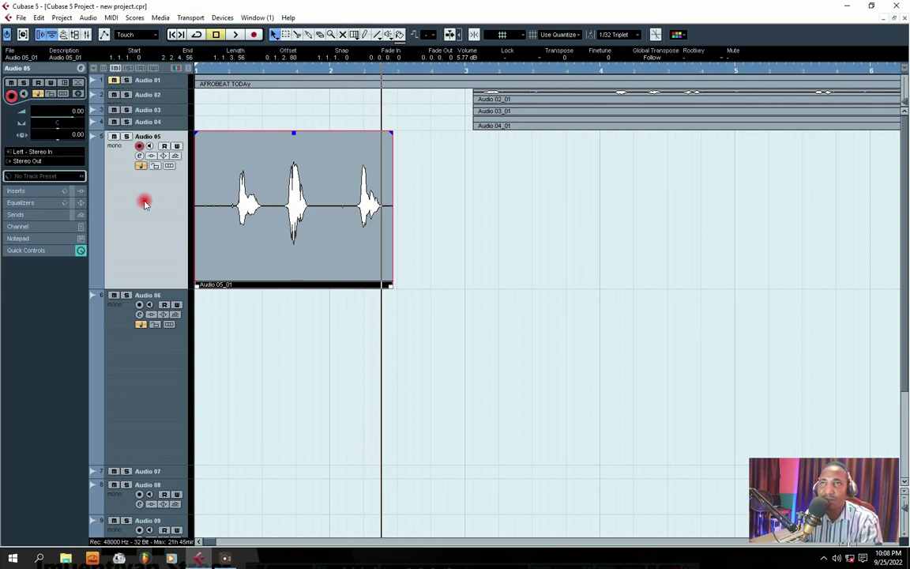
left_click(176, 34)
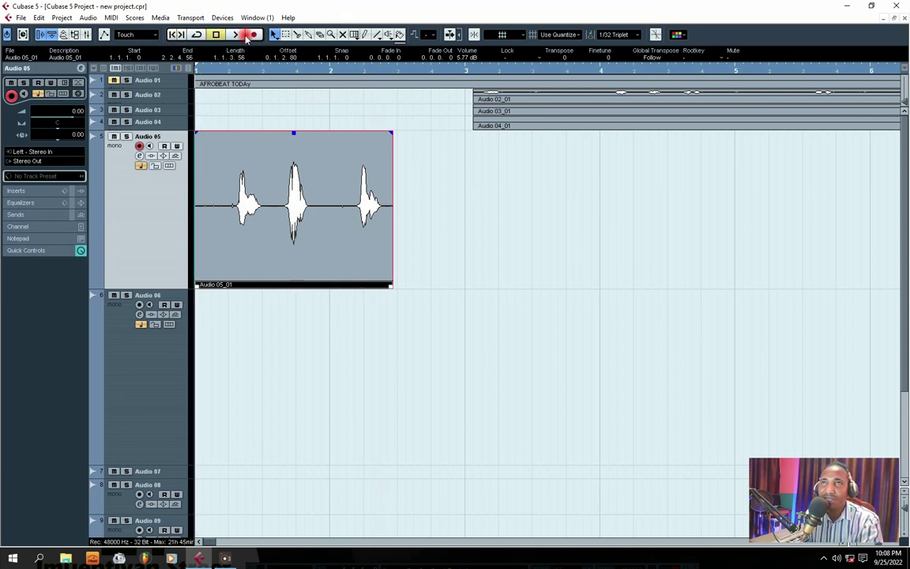
left_click(235, 35)
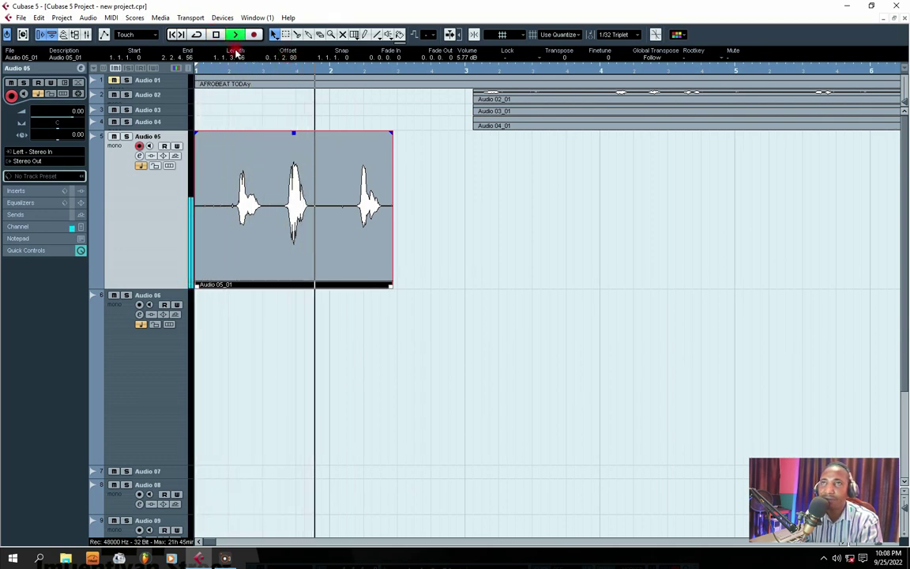
left_click(216, 35)
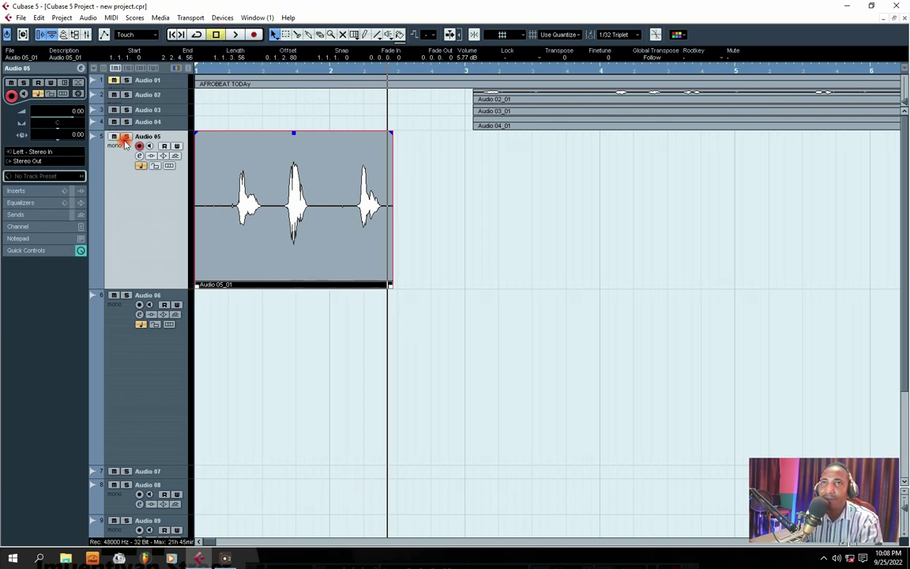
Open the channel settings for Audio 05, play the clip from its first vocal peak, and maximize the project window
left_click(82, 70)
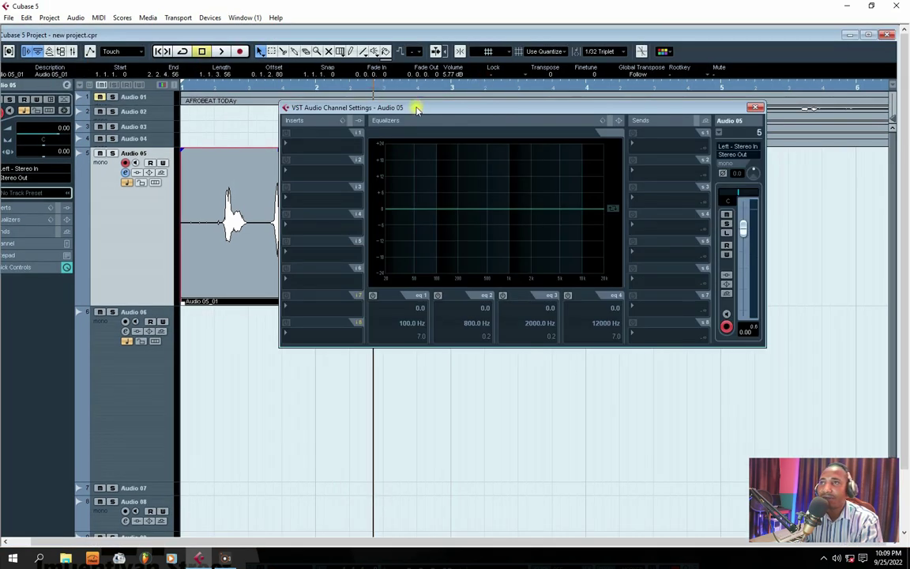
left_click_drag(523, 114, 444, 99)
left_click(222, 52)
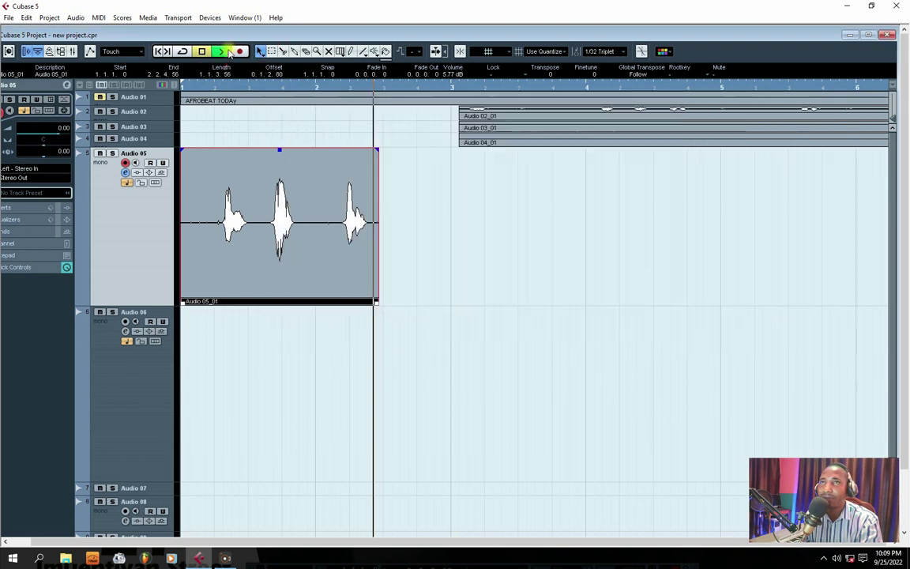
left_click(223, 87)
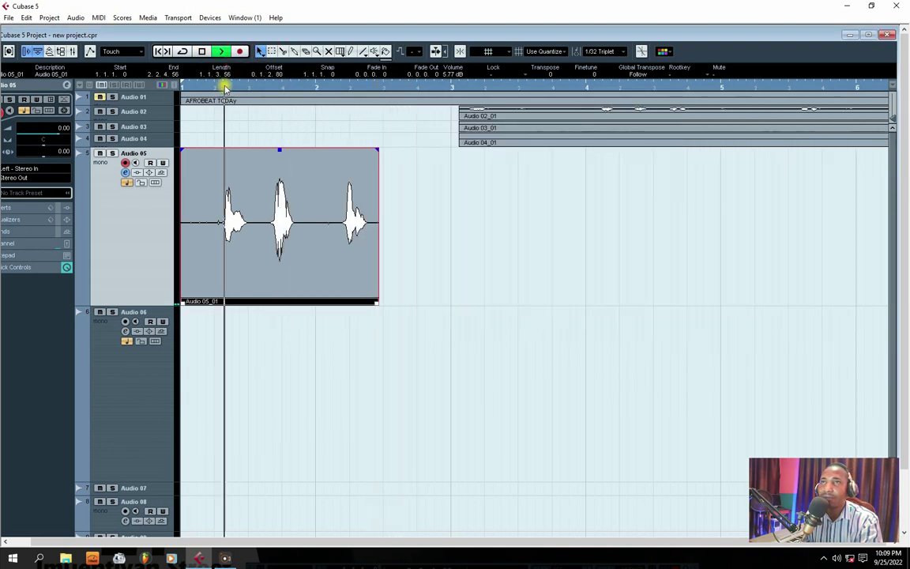
double_click(136, 35)
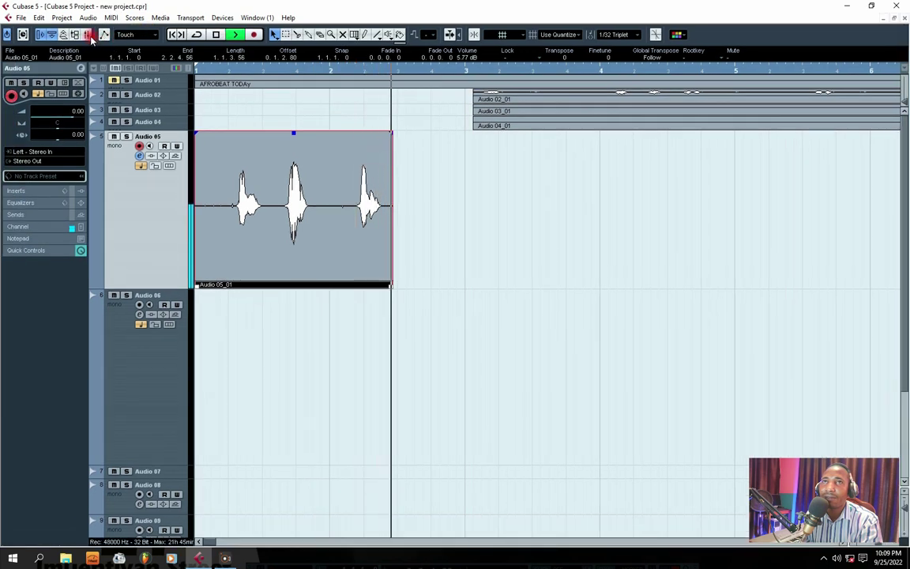
Stop playback, maximize the project window again and return the playhead to near the project start
left_click(87, 35)
left_click(103, 260)
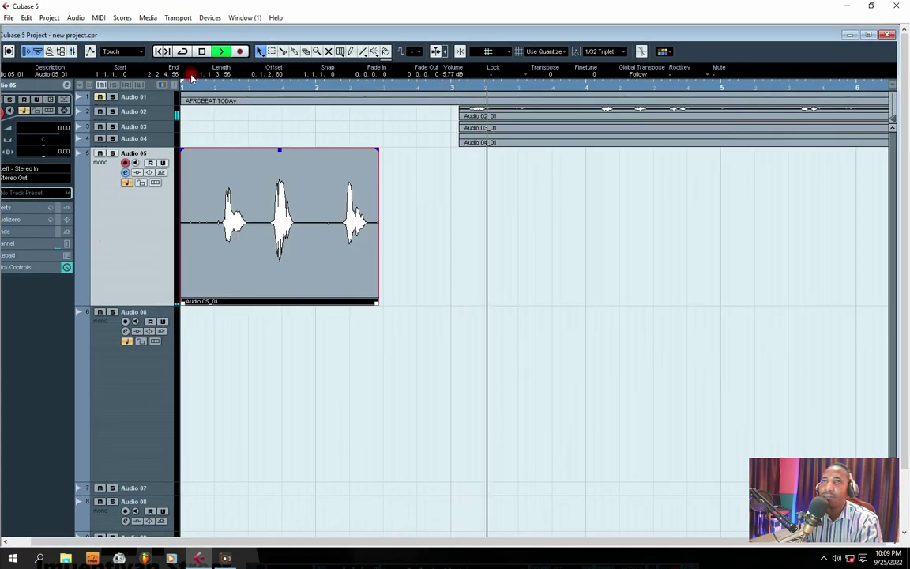
left_click(201, 51)
double_click(202, 35)
left_click(180, 35)
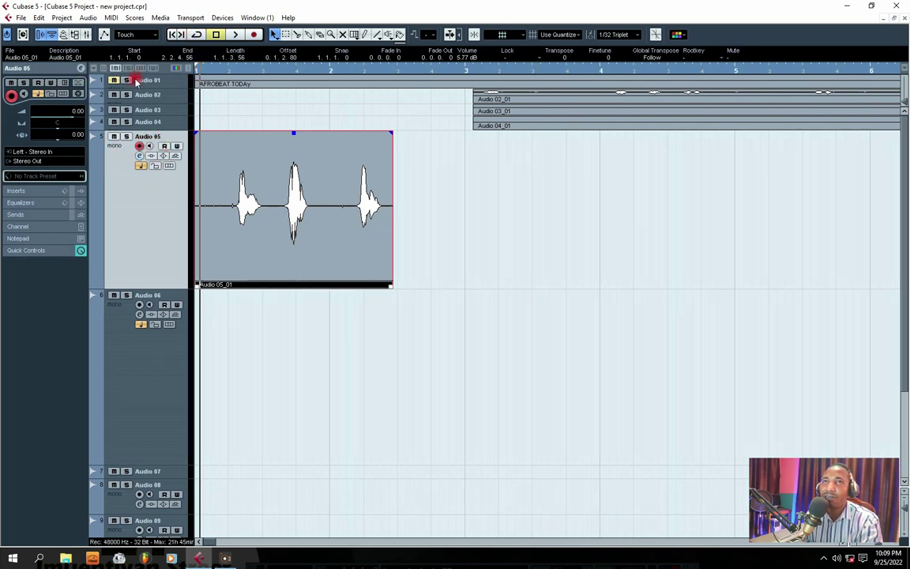
Reopen the Audio 05 channel settings and play the clip through from near the project start
left_click(81, 70)
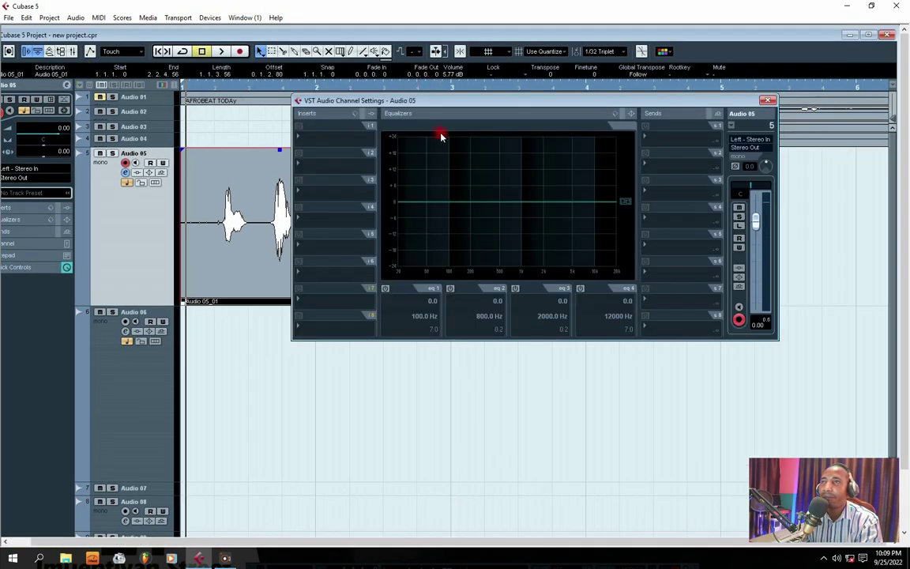
left_click(222, 52)
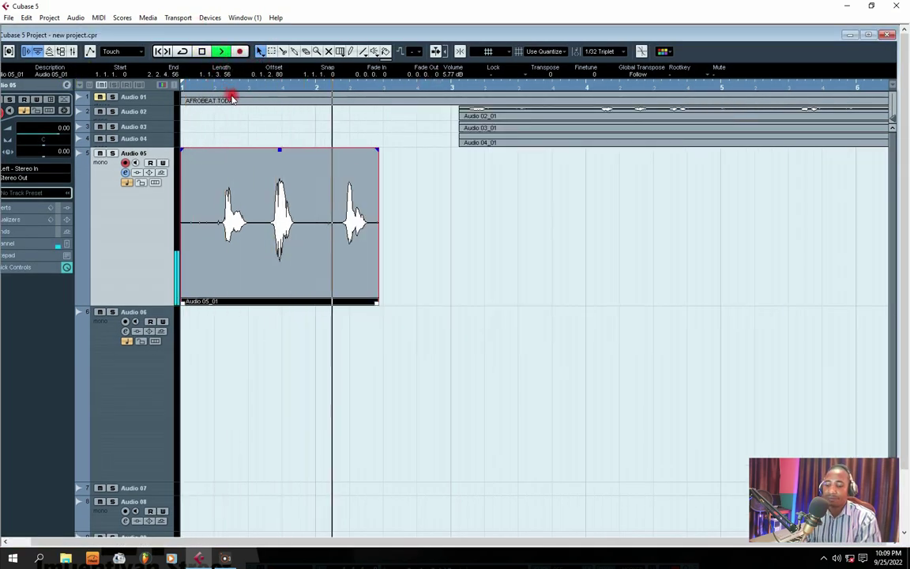
key("space")
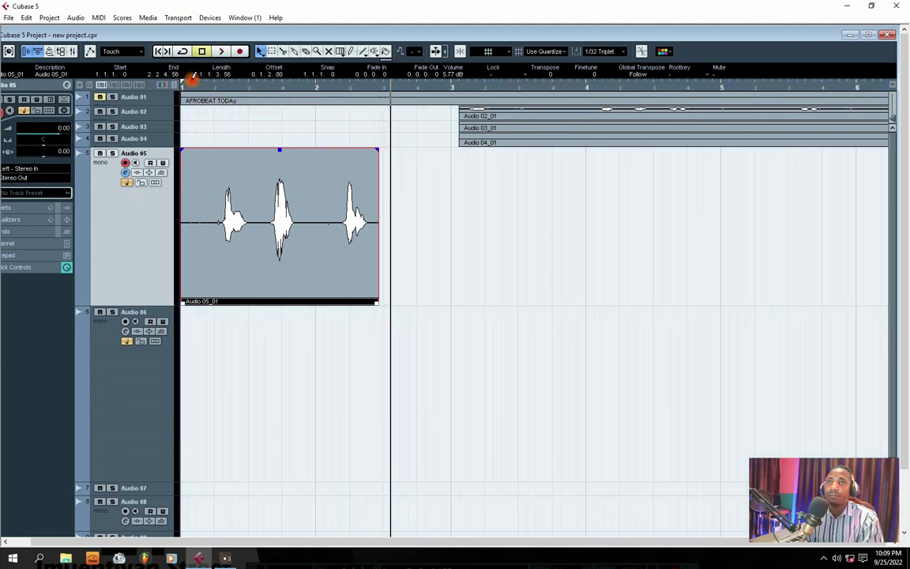
Set a cycle range from bar 1 to about the end of the Audio 05 clip and play it looped
left_click_drag(182, 82, 373, 93)
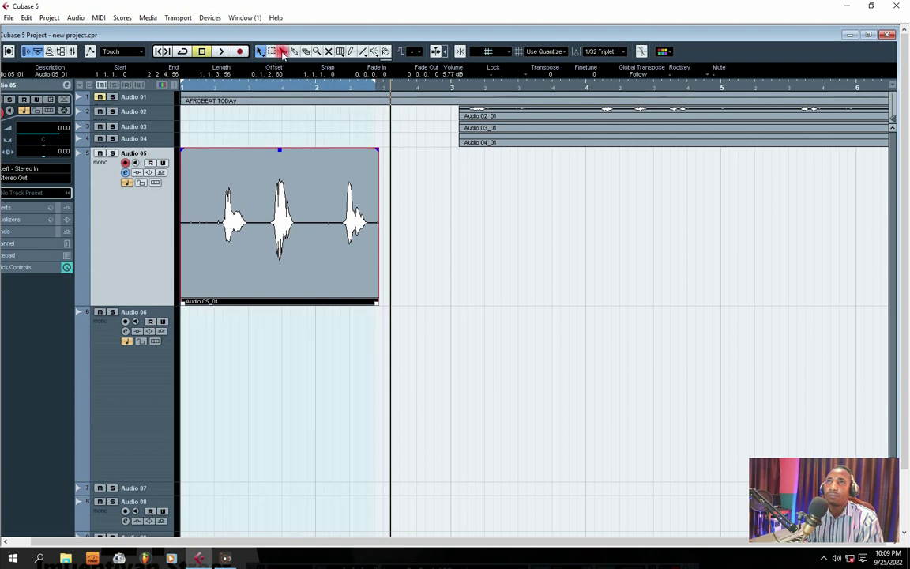
left_click(184, 53)
key("space")
double_click(208, 36)
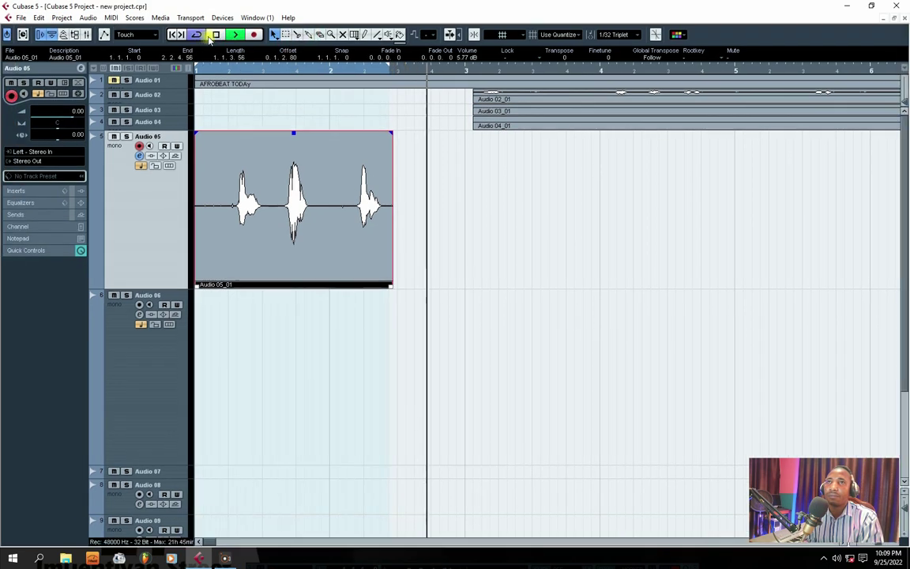
left_click(203, 73)
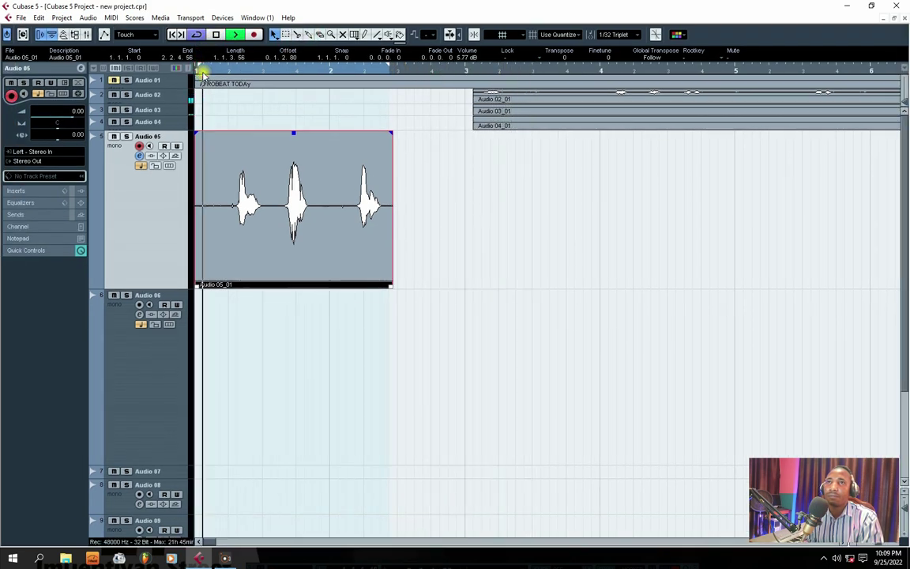
Open the Audio 05 channel settings, enable EQ band 1 and set its filter type to High Pass I
left_click(82, 68)
left_click_drag(459, 97, 414, 96)
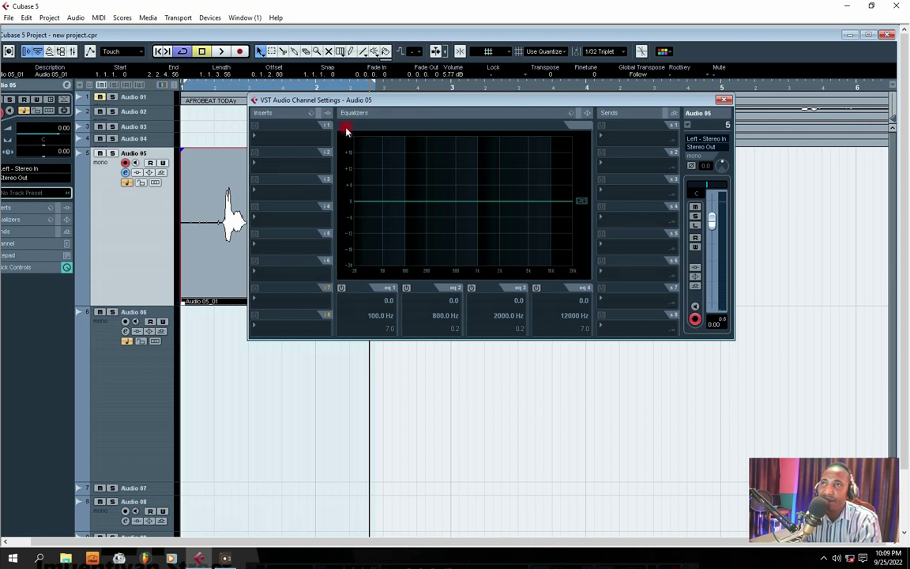
left_click(340, 288)
left_click(352, 328)
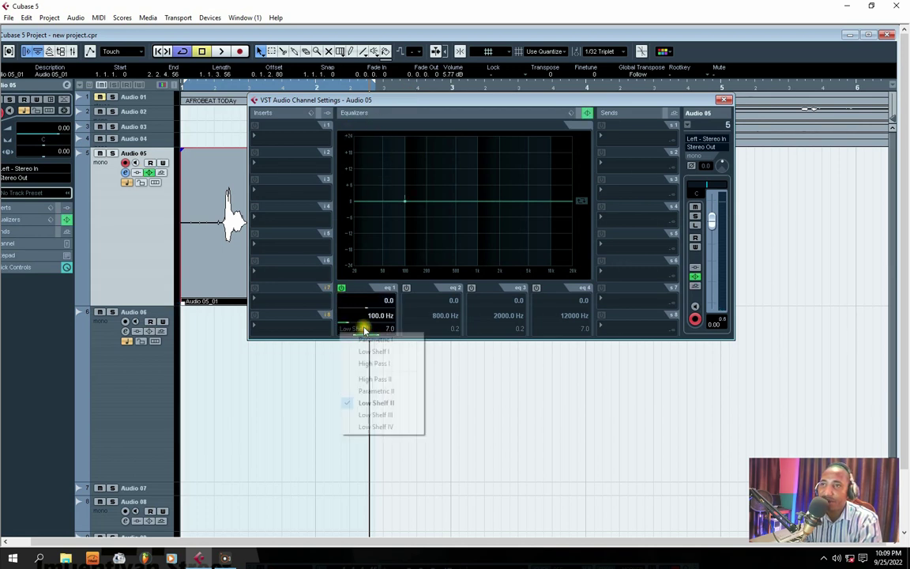
left_click(403, 198)
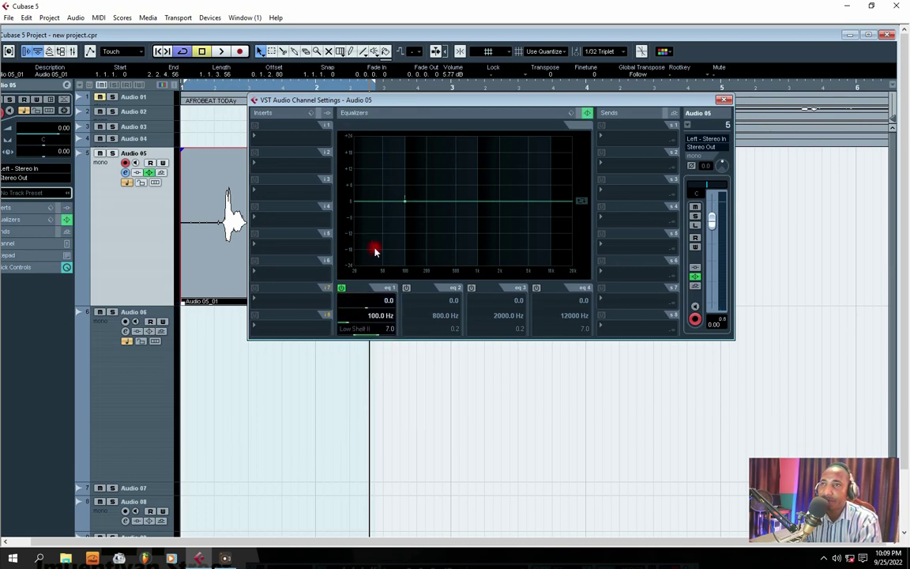
left_click(373, 331)
left_click(387, 362)
Audition the high-pass filter on the looped vocal, sweeping its cutoff up to 803 Hz and back to about 169 Hz
left_click_drag(381, 234, 411, 196)
key("space")
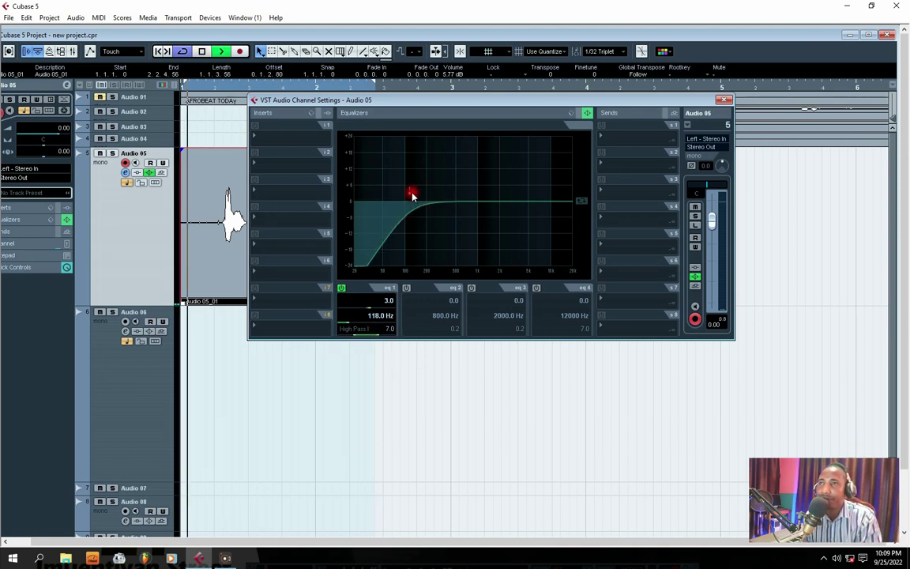
left_click_drag(411, 189, 469, 185)
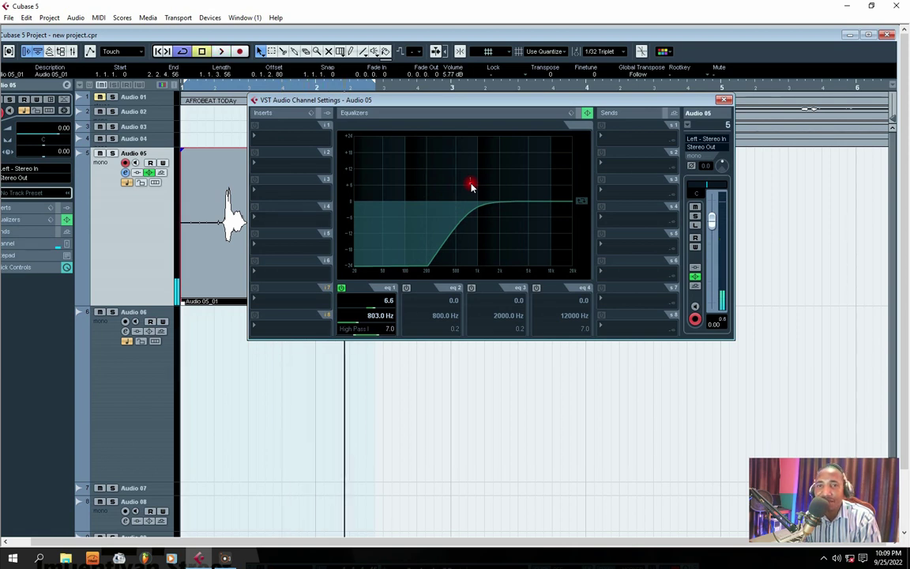
left_click_drag(471, 185, 421, 171)
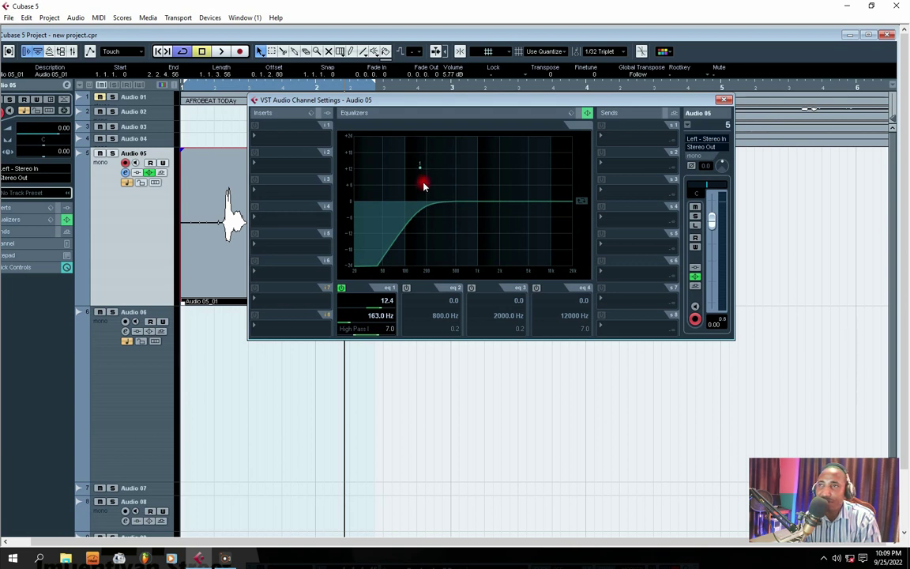
mouse_move(428, 174)
left_mouse_down()
mouse_move(373, 157)
mouse_move(431, 157)
mouse_move(421, 162)
left_mouse_up()
key("space")
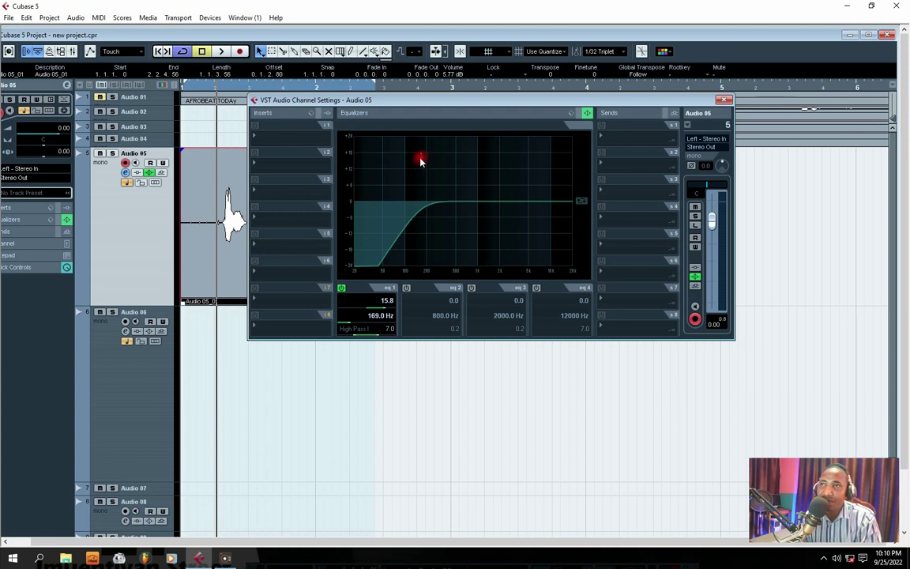
Sweep the high-pass cutoff up to about 561 Hz during playback and bring it down to 175 Hz
key("space")
left_click_drag(420, 159, 460, 158)
key("space")
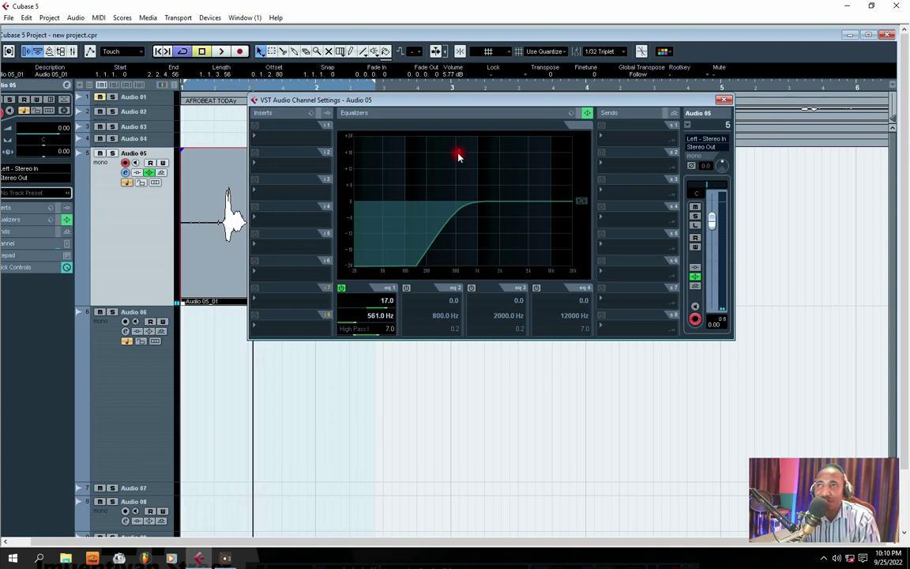
left_click_drag(459, 158, 421, 140)
key("space")
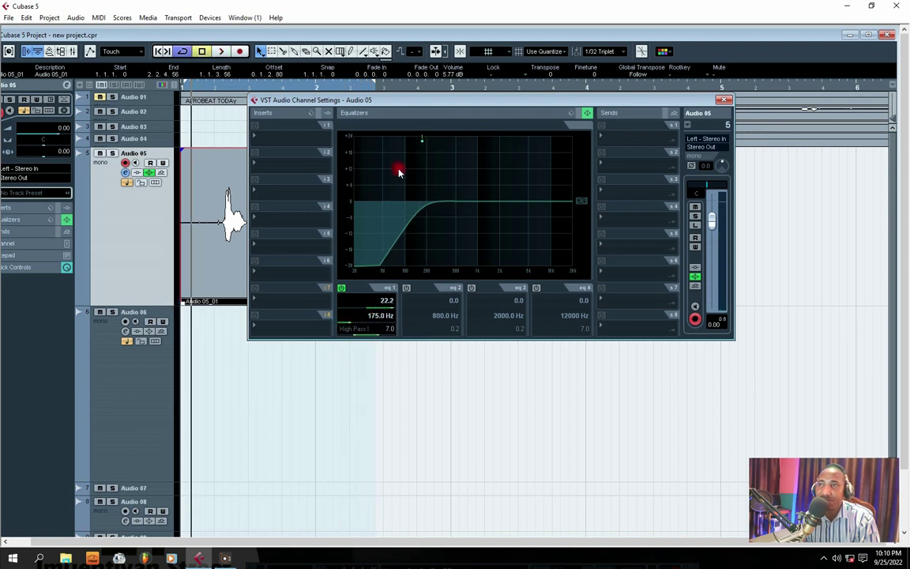
Close the Audio 05 channel settings and raise the clip's volume to about 7.36 dB in the maximized project window
left_click_drag(396, 99, 393, 113)
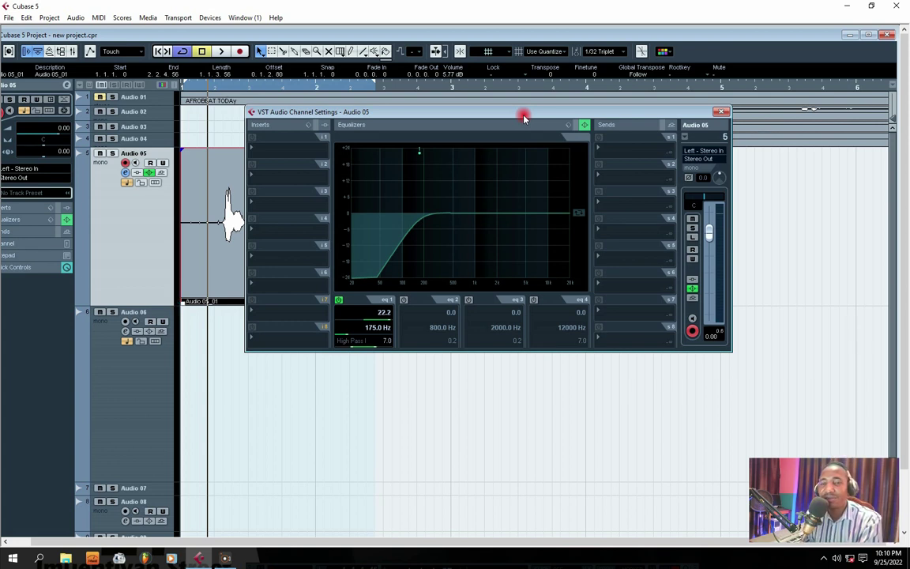
left_click(721, 111)
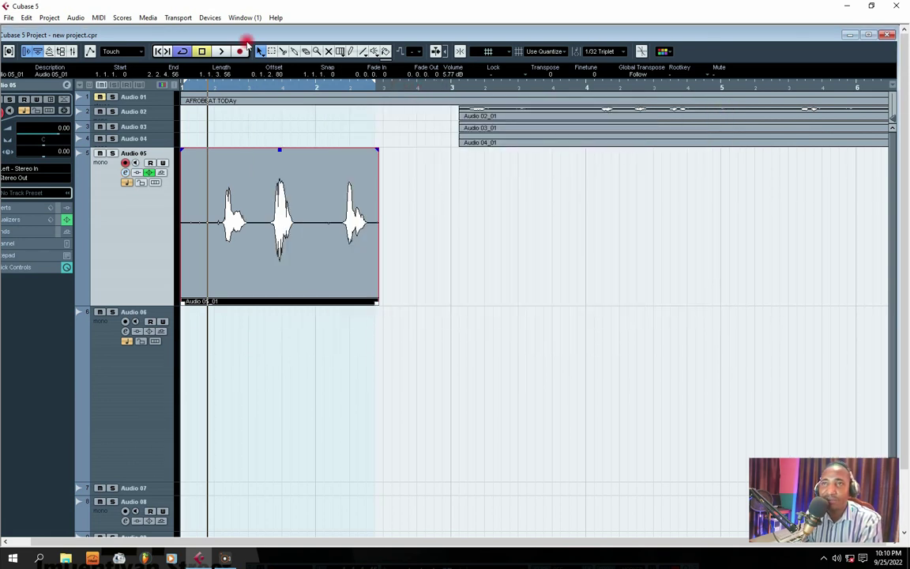
double_click(280, 35)
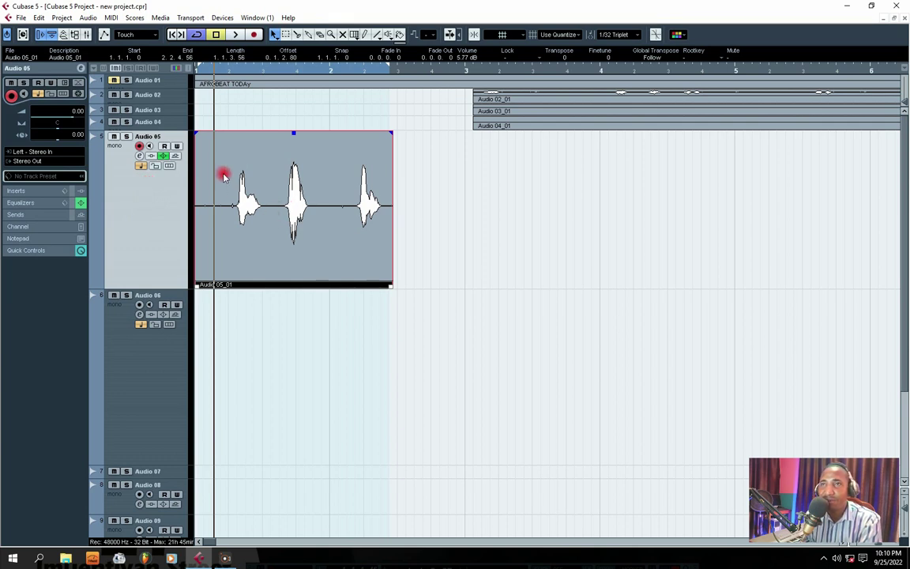
left_click_drag(293, 168, 290, 120)
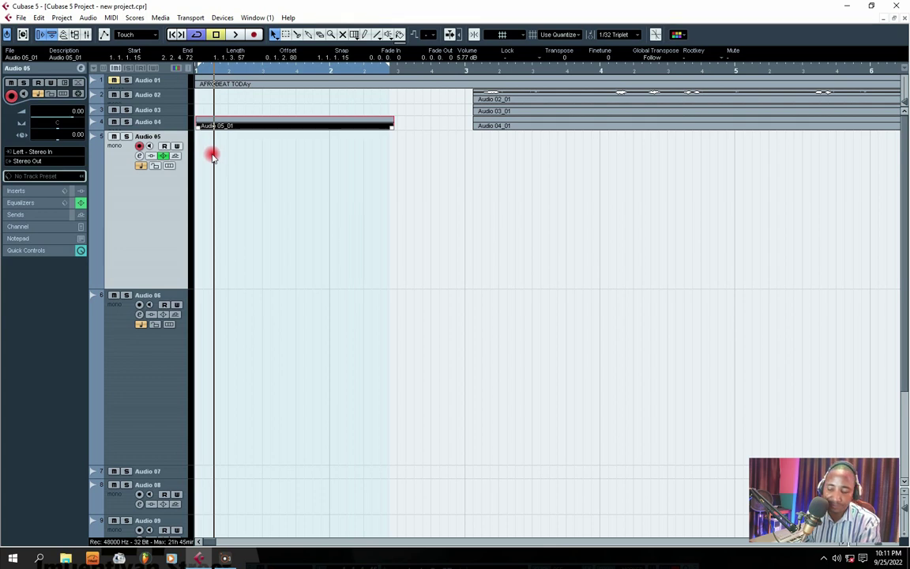
key("ctrl+z")
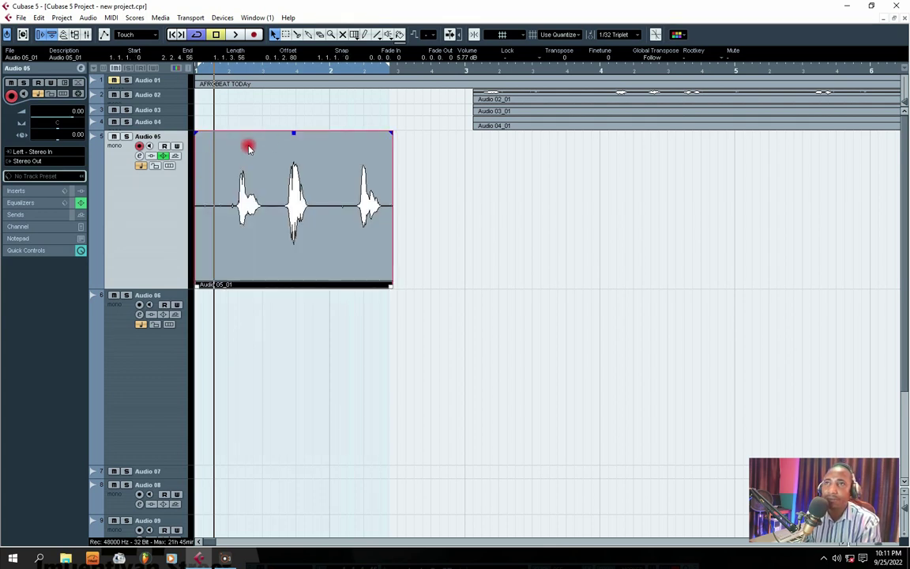
left_click_drag(292, 132, 291, 83)
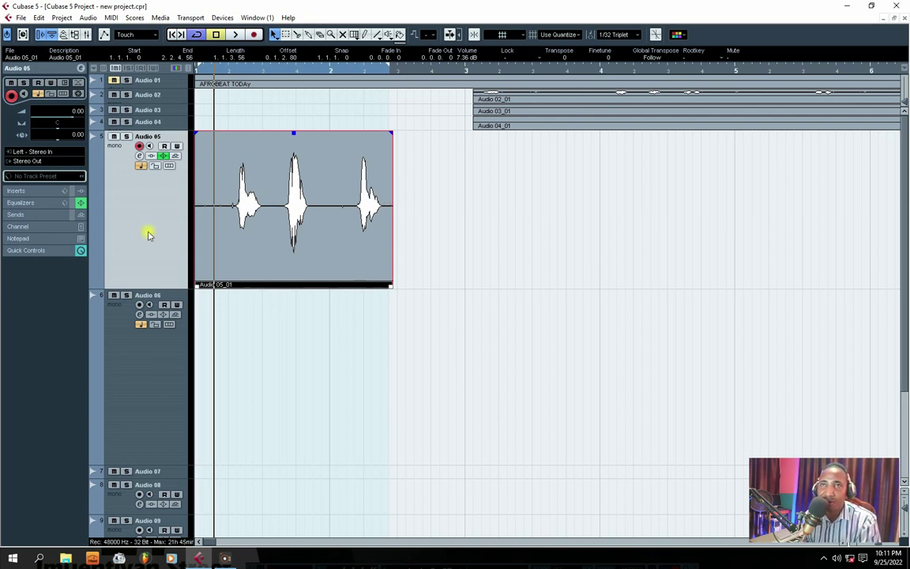
Reopen the Audio 05 channel settings and load the Dynamics Compressor in the first insert slot
left_click(82, 67)
left_click(261, 140)
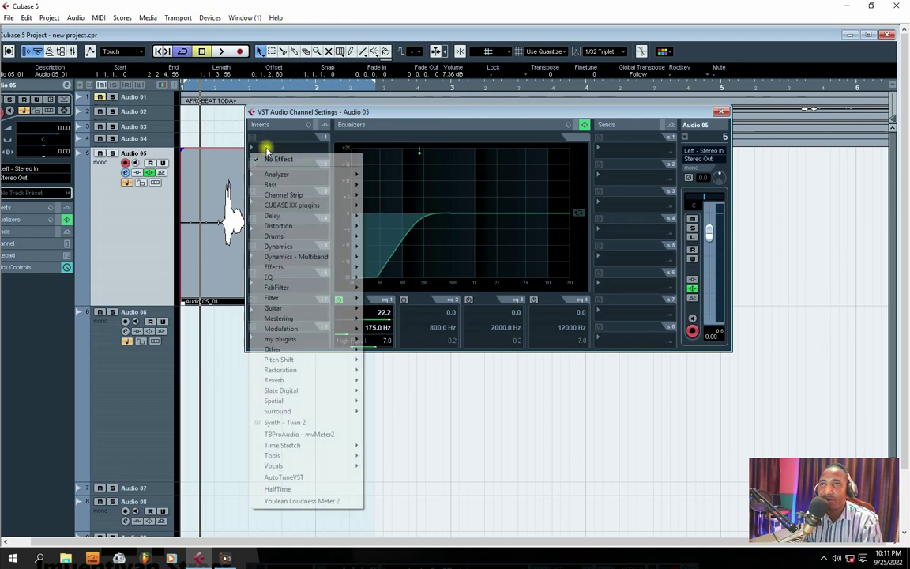
mouse_move(277, 245)
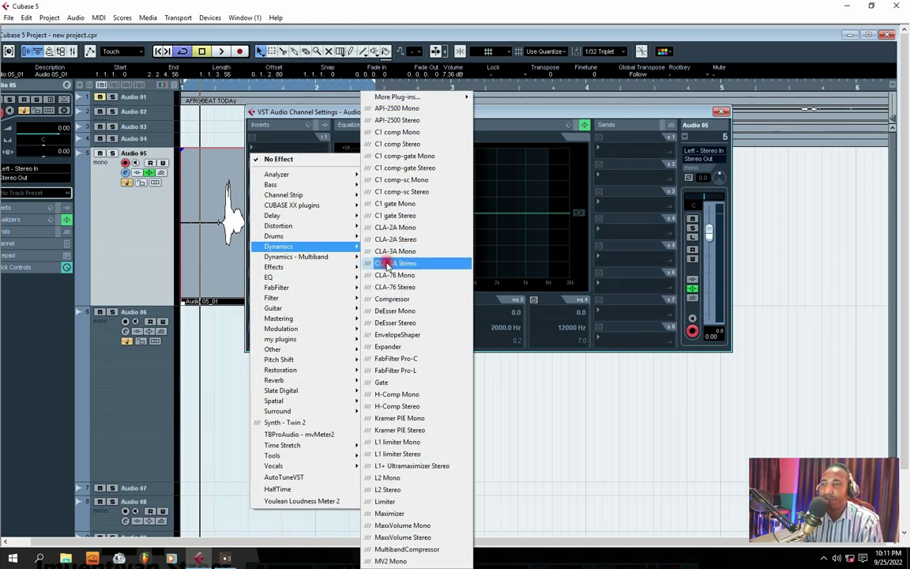
left_click(392, 299)
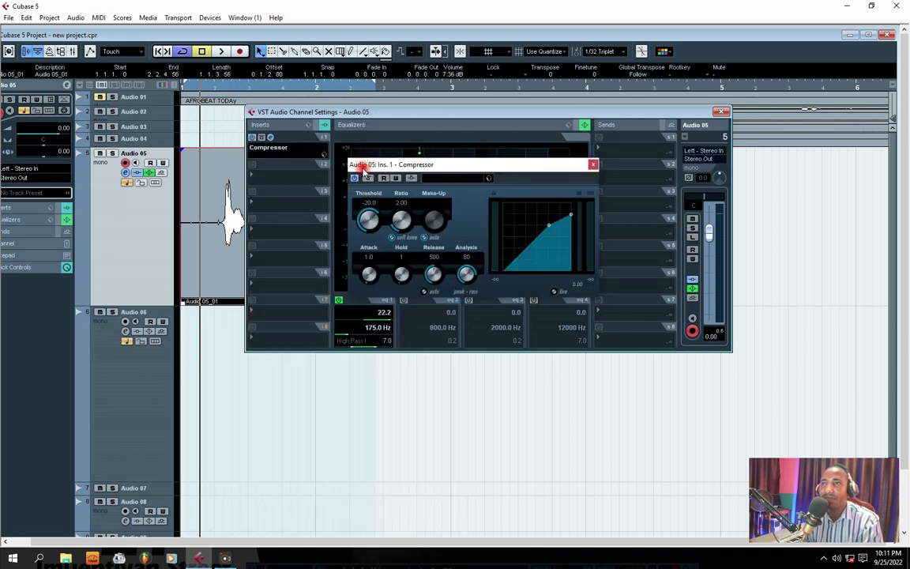
left_click_drag(438, 167, 424, 177)
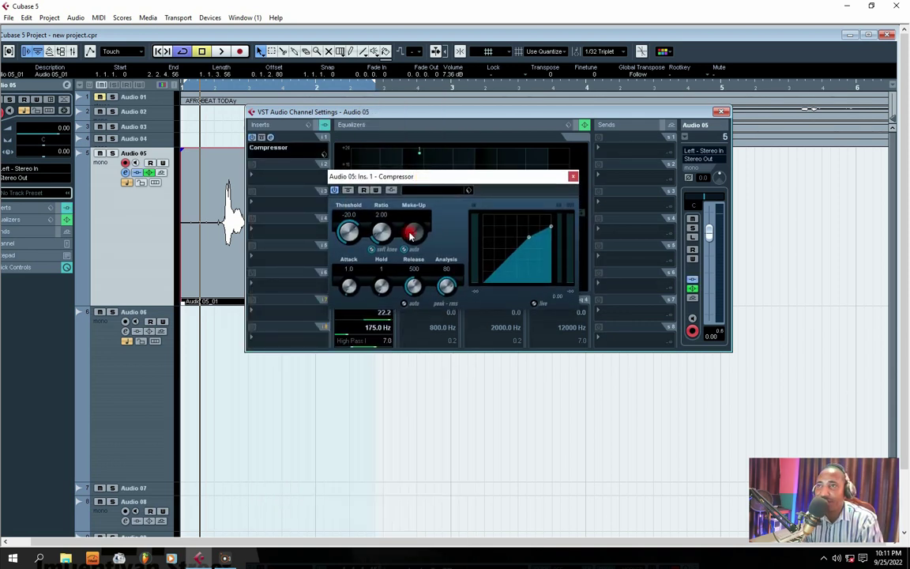
Set the compressor's ratio to about 2.81 and its threshold to about -29.9 dB while playing the looped vocal
mouse_move(383, 237)
left_mouse_down()
mouse_move(349, 235)
mouse_move(355, 241)
mouse_move(382, 228)
left_mouse_up()
key("space")
key("space")
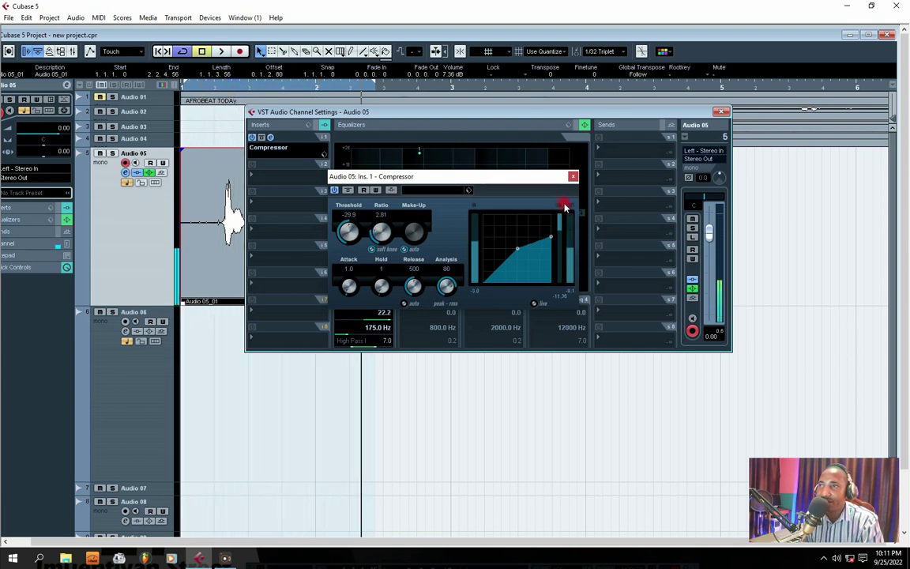
key("space")
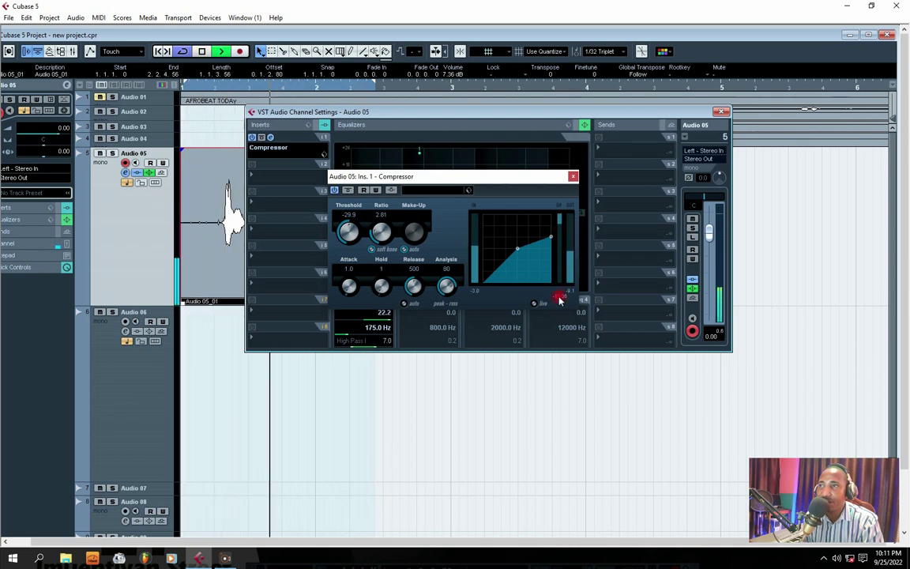
Lower the compressor threshold to about -50.9 dB and compare the vocal with the effect bypassed and active
left_click_drag(348, 228, 352, 243)
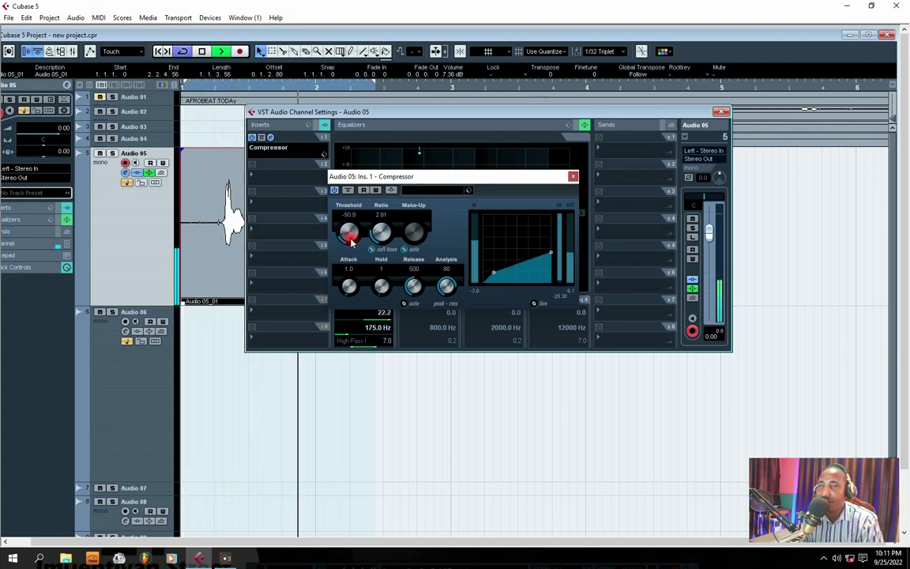
key("space")
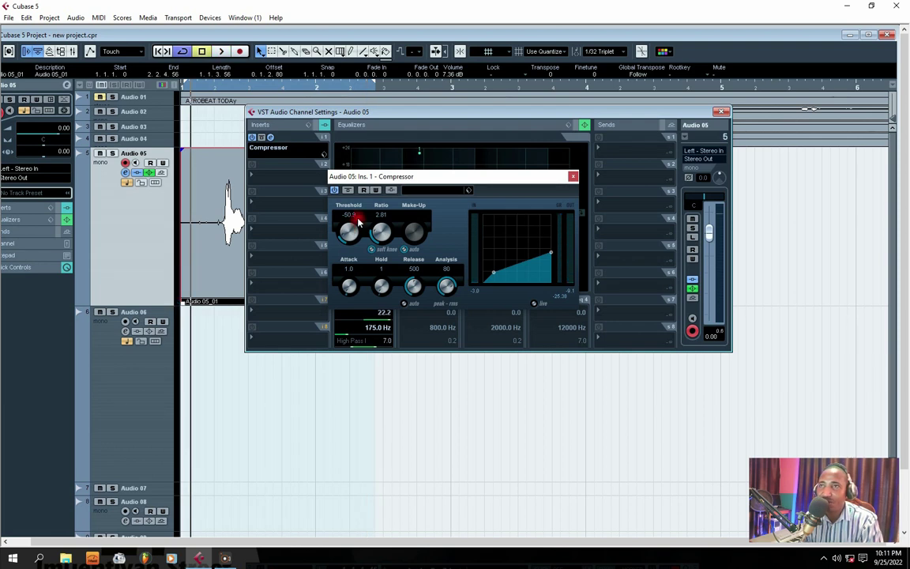
key("space")
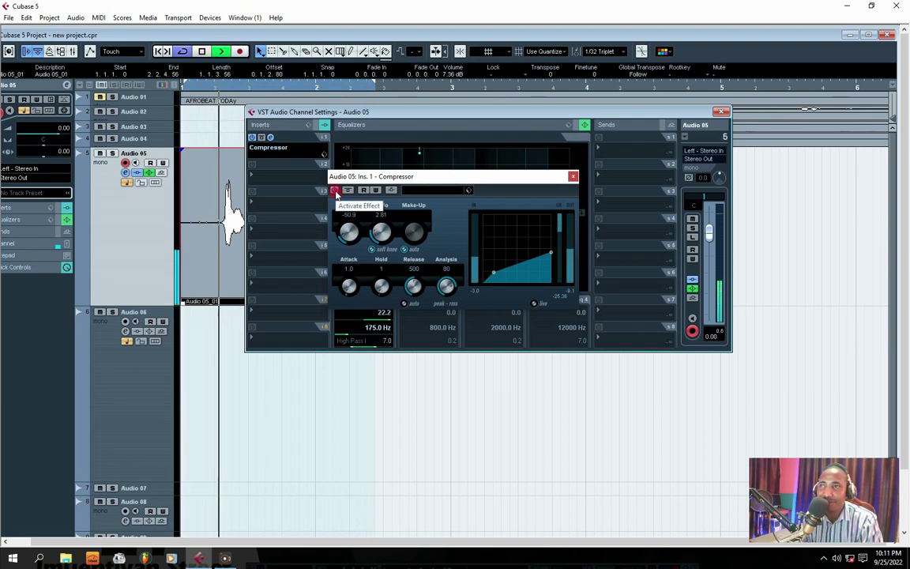
left_click(335, 192)
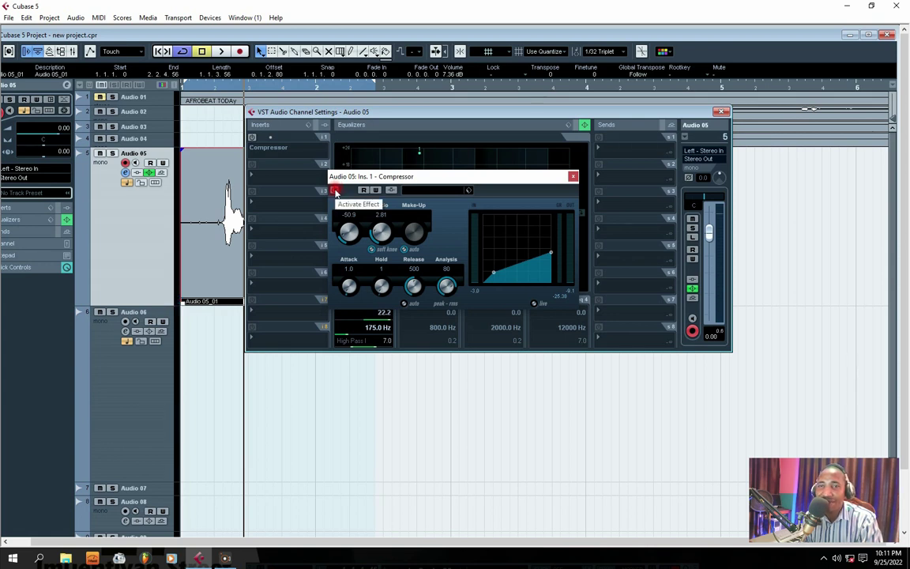
left_click(334, 192)
key("space")
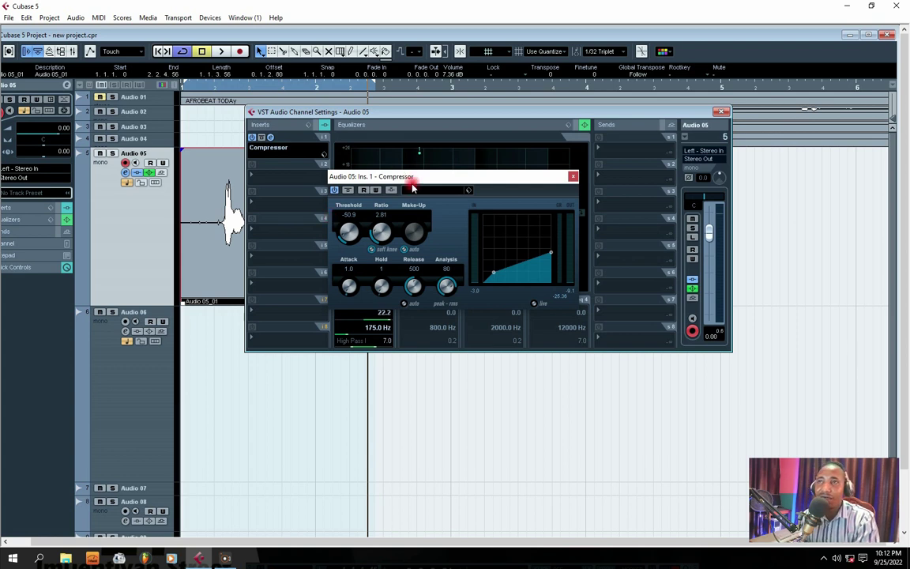
Raise the compressor threshold to about -36.5 dB and play the looped vocal
left_click_drag(405, 178, 388, 175)
left_click_drag(331, 230, 330, 227)
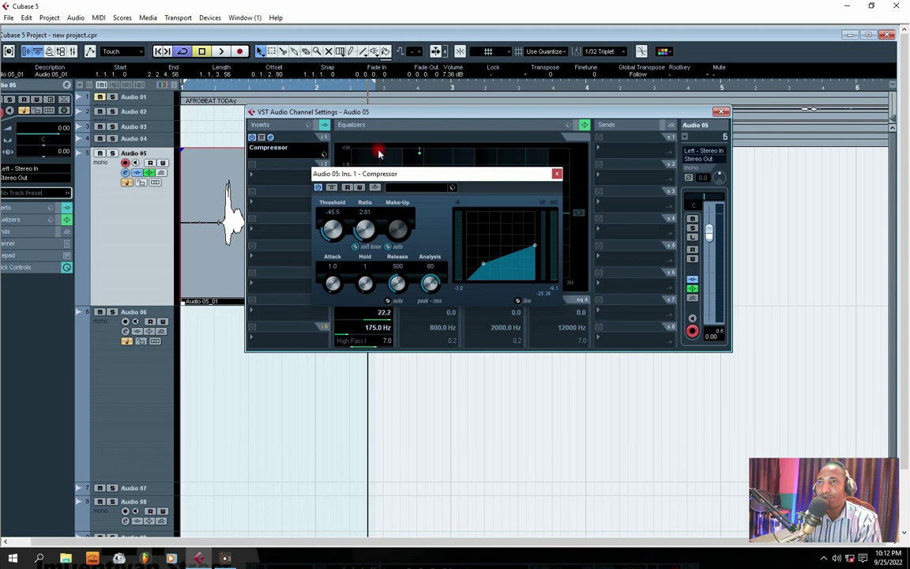
left_click_drag(383, 174, 377, 174)
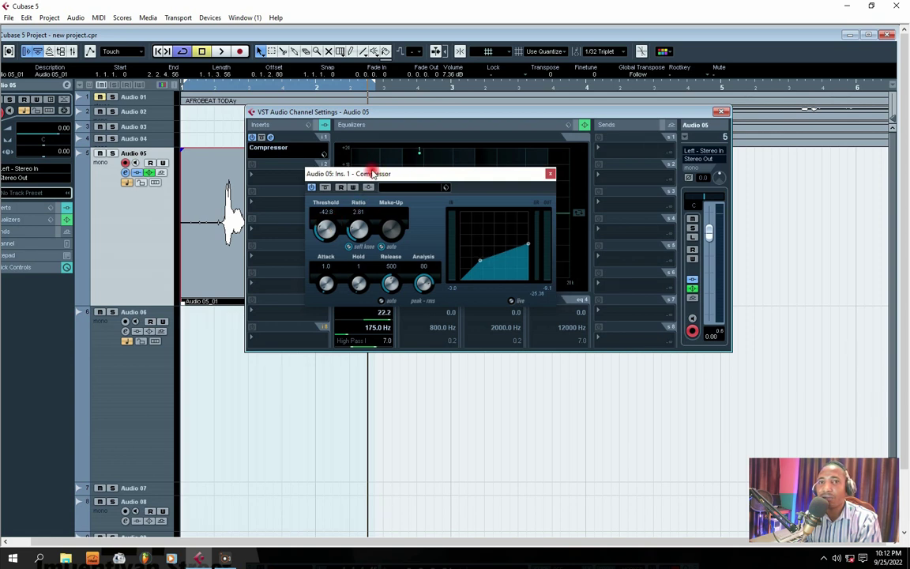
left_click_drag(353, 173, 369, 170)
key("space")
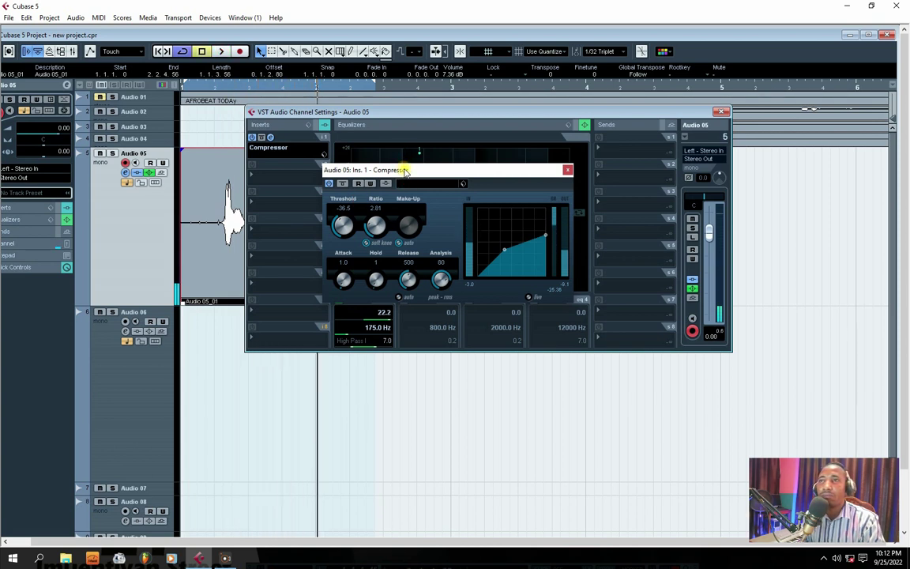
Raise the compressor threshold in stages to about -22.4 dB while auditioning the looped vocal
left_click_drag(414, 175, 400, 175)
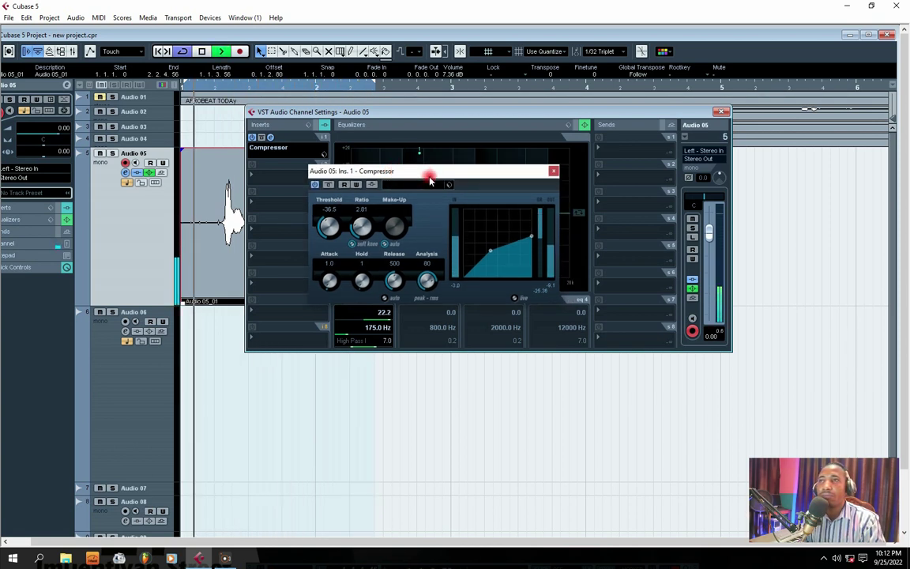
mouse_move(332, 227)
left_mouse_down()
mouse_move(387, 175)
mouse_move(325, 242)
mouse_move(326, 228)
left_mouse_up()
key("space")
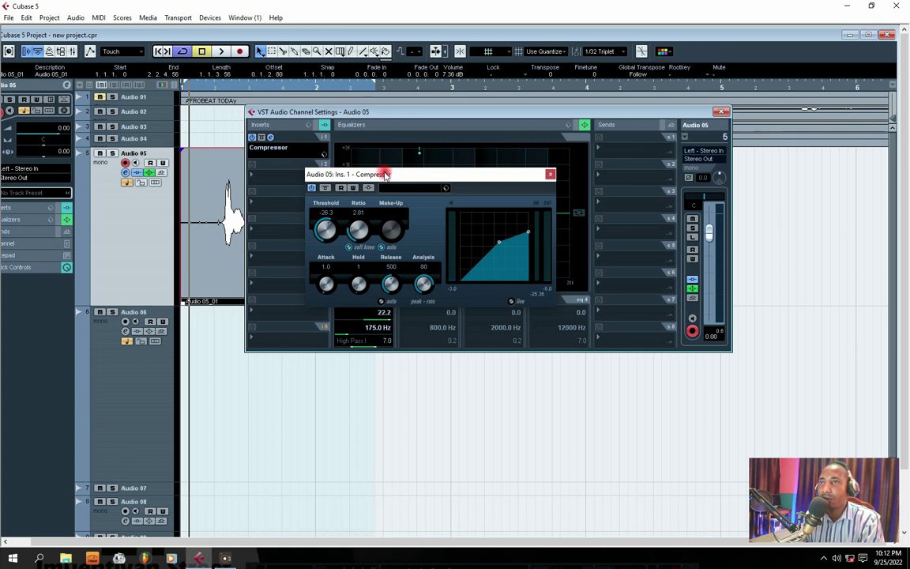
mouse_move(325, 229)
left_mouse_down()
mouse_move(329, 240)
mouse_move(327, 226)
left_mouse_up()
key("space")
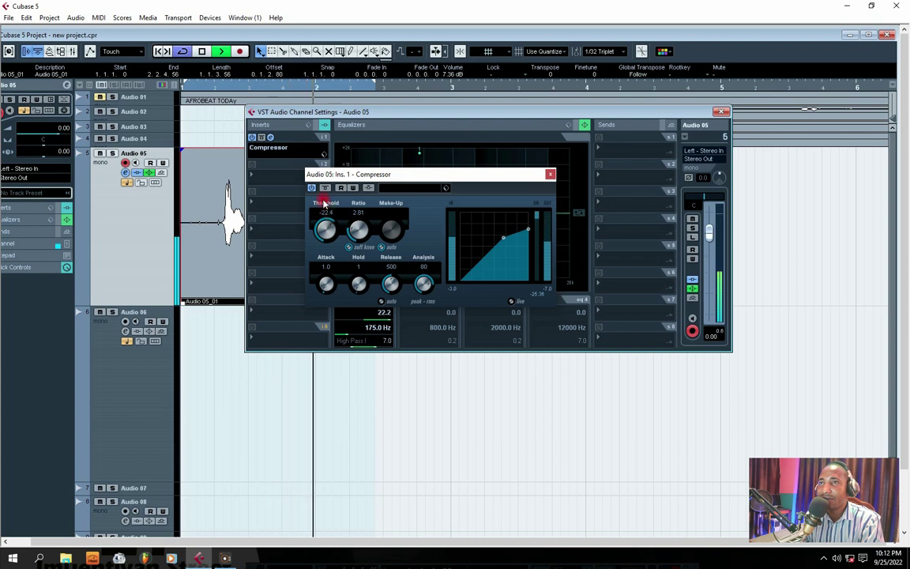
Toggle the compressor off and on during playback to compare the dry and compressed vocal
key("space")
left_click(311, 188)
left_click(312, 188)
key("space")
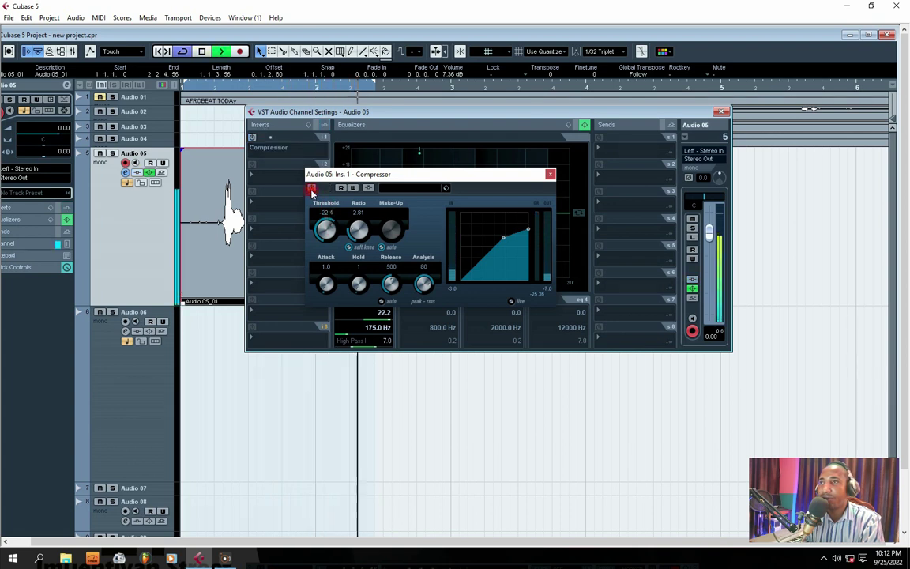
Set the compressor threshold to about -25.7 dB and replay the looped vocal
mouse_move(327, 227)
left_mouse_down()
mouse_move(333, 231)
mouse_move(326, 225)
left_mouse_up()
key("space")
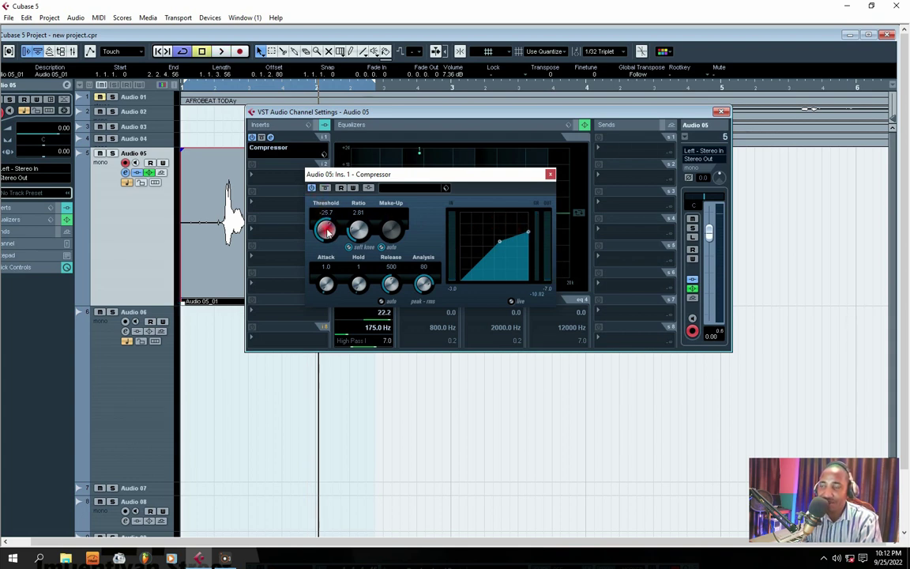
key("space")
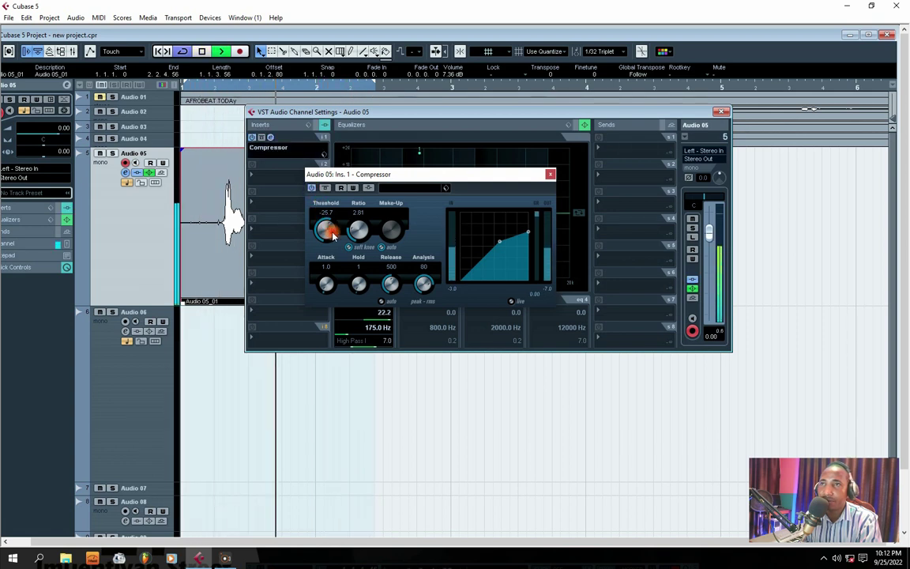
Switch the compressor's make-up gain from automatic to a manual 8.4 dB and toggle the compressor off and on during playback to compare
key("space")
key("space")
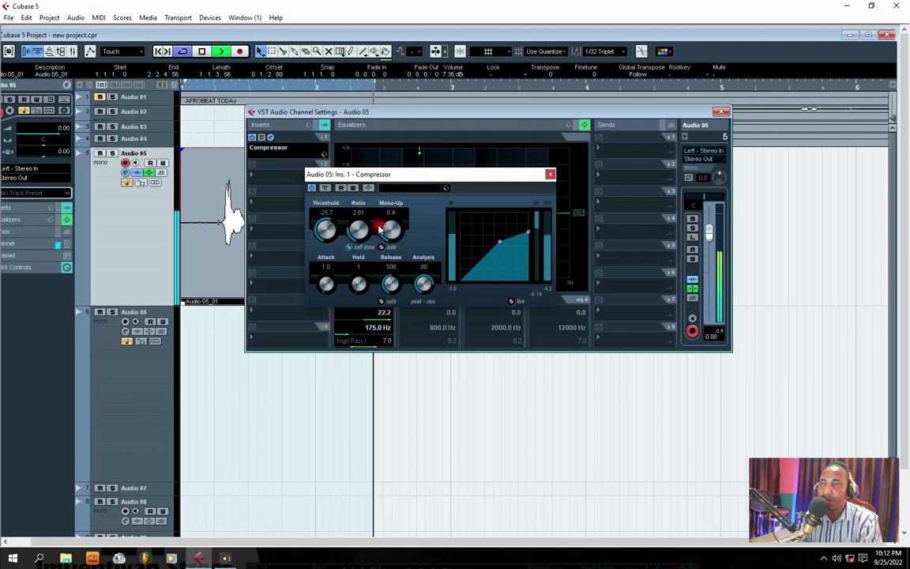
left_click(313, 188)
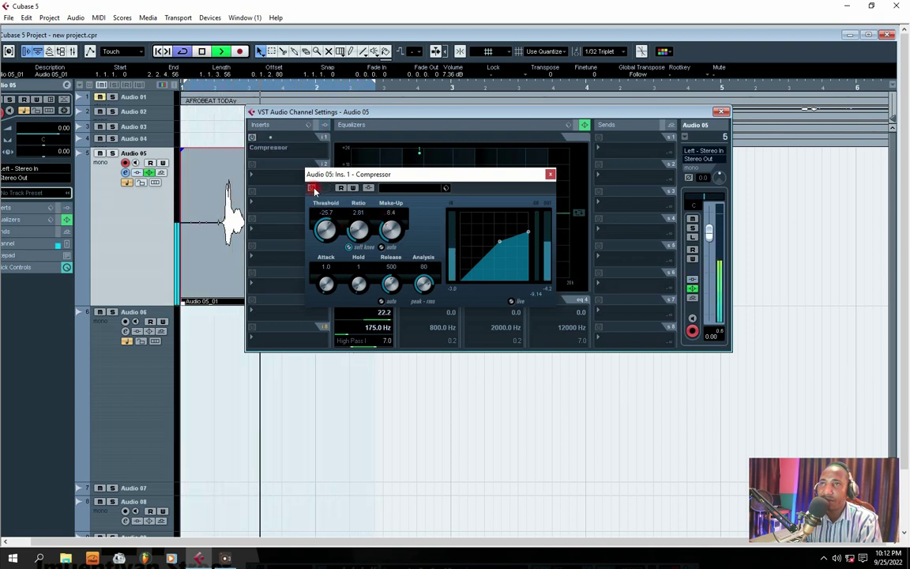
left_click(312, 188)
key("space")
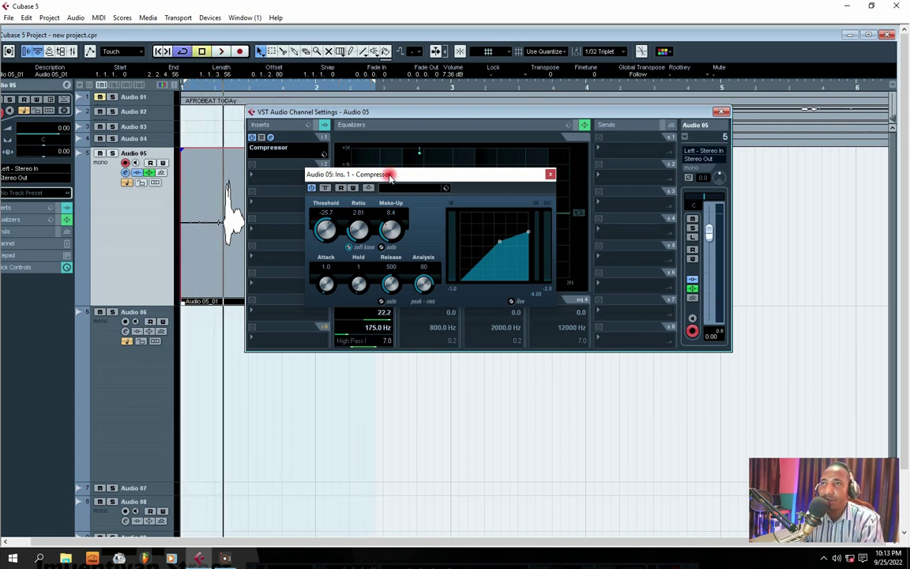
Close the compressor and Audio 05 channel settings windows and maximize the project window
left_click_drag(390, 178, 378, 191)
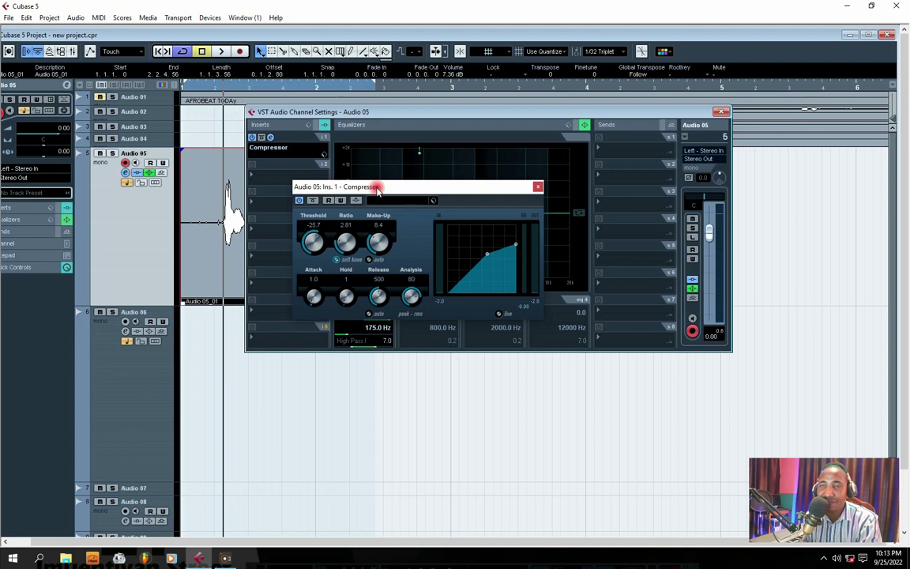
left_click(538, 186)
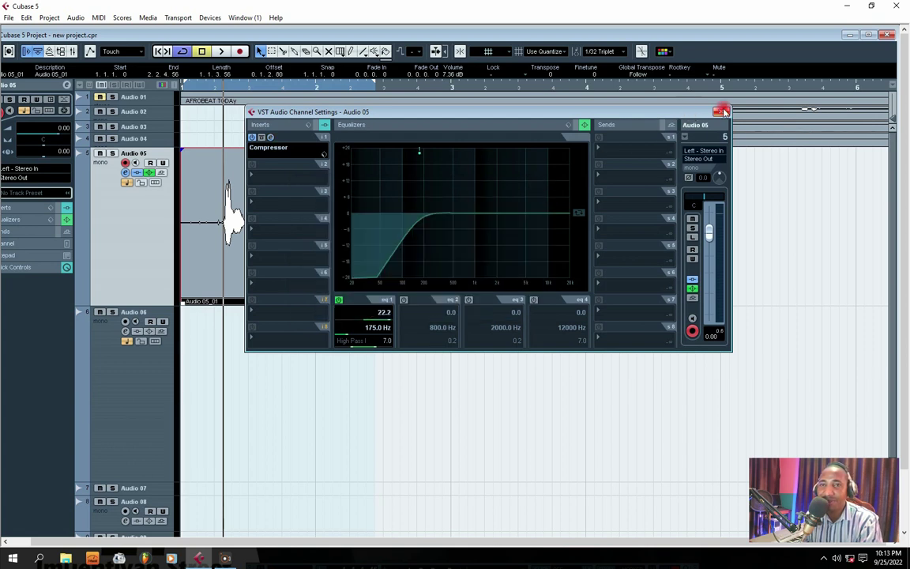
left_click(721, 112)
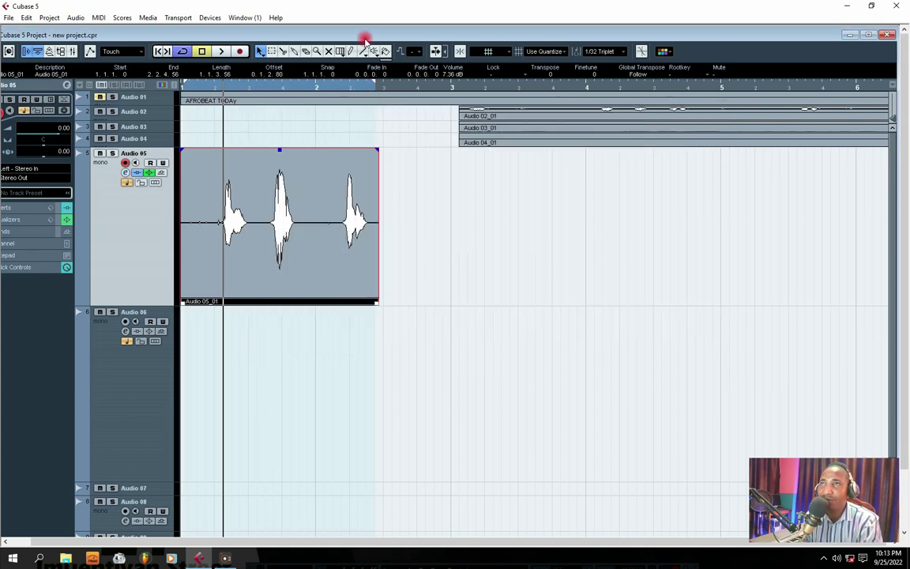
key("space")
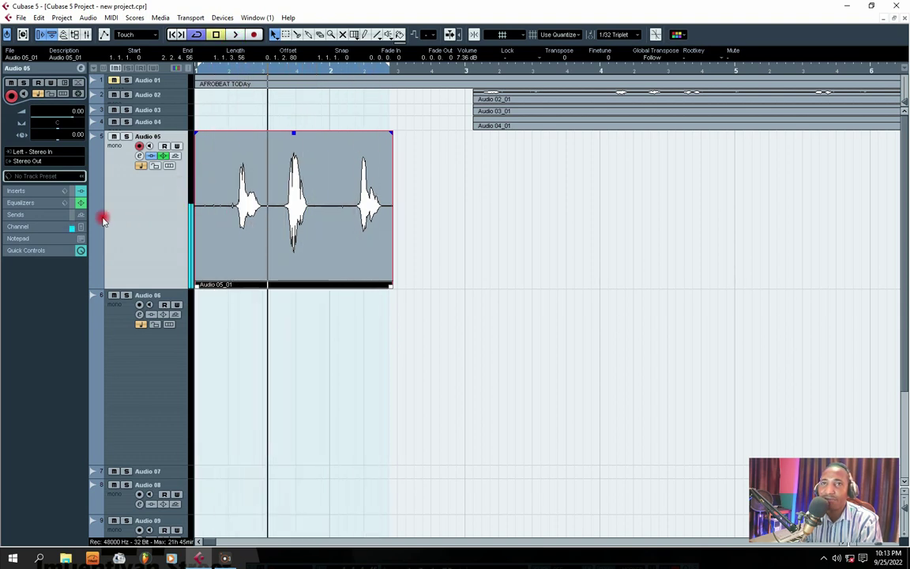
Expand the Audio 05 channel strip in the Inspector and replay the looped vocal
left_click(47, 226)
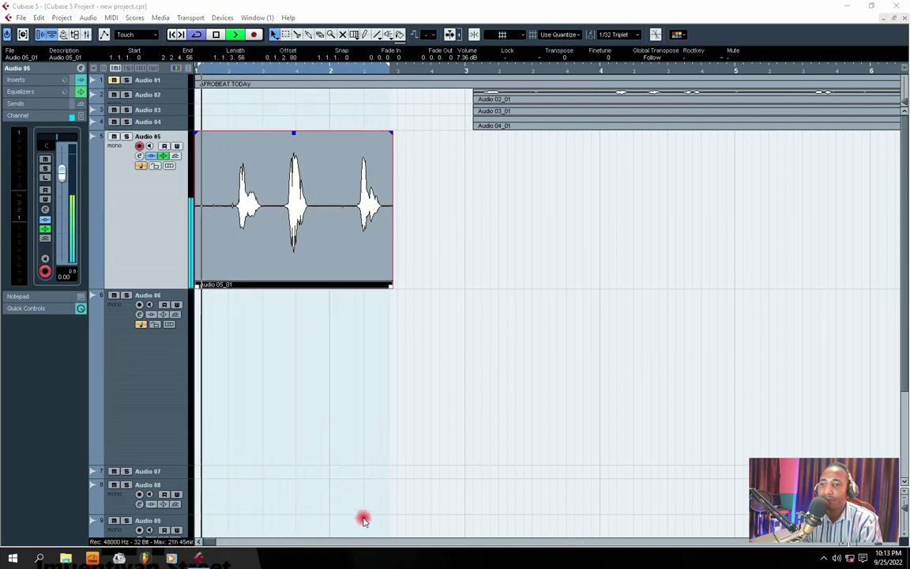
left_click(381, 566)
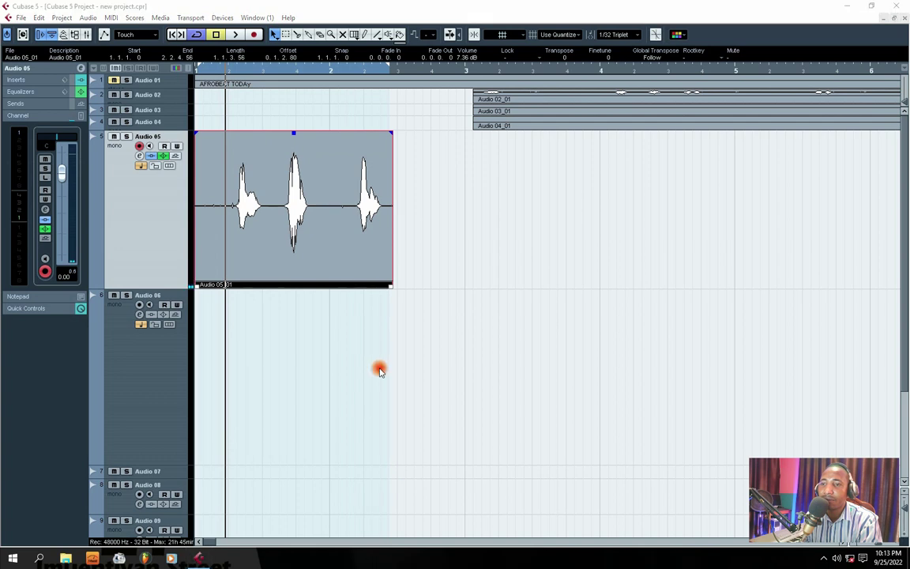
left_click(340, 456)
key("space")
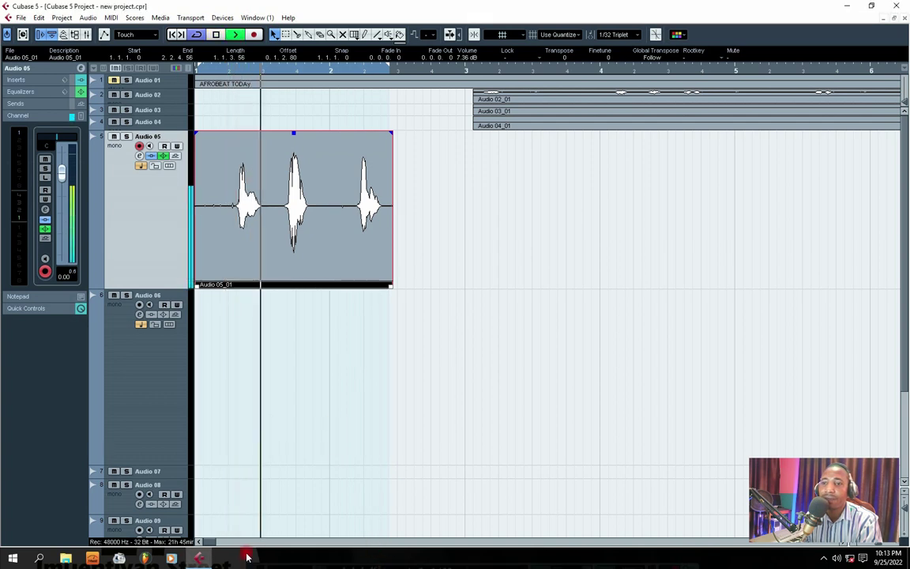
Move the taskbar aside temporarily to pull the hidden transport panel up into the empty area below the Audio 05 clip
left_click_drag(240, 551, 97, 343)
left_click(315, 553)
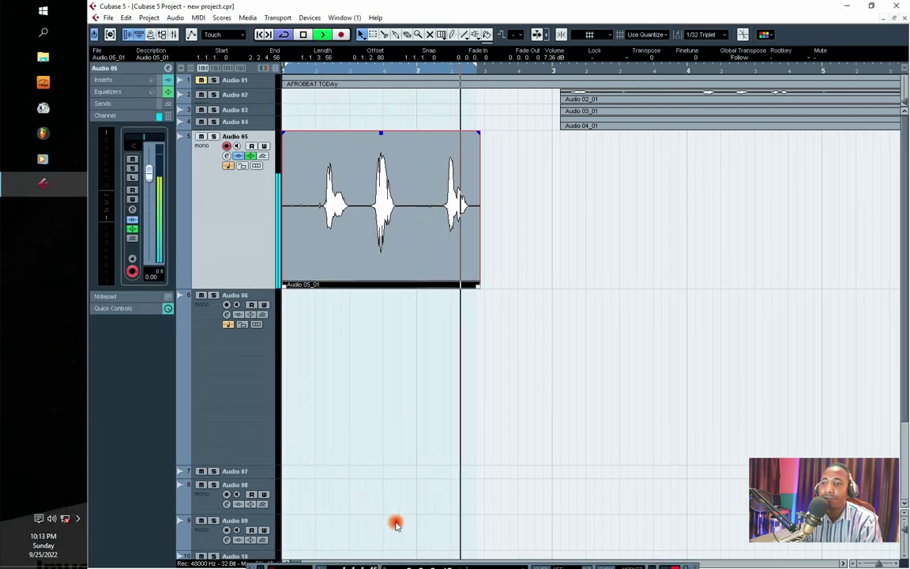
left_click_drag(380, 564, 423, 417)
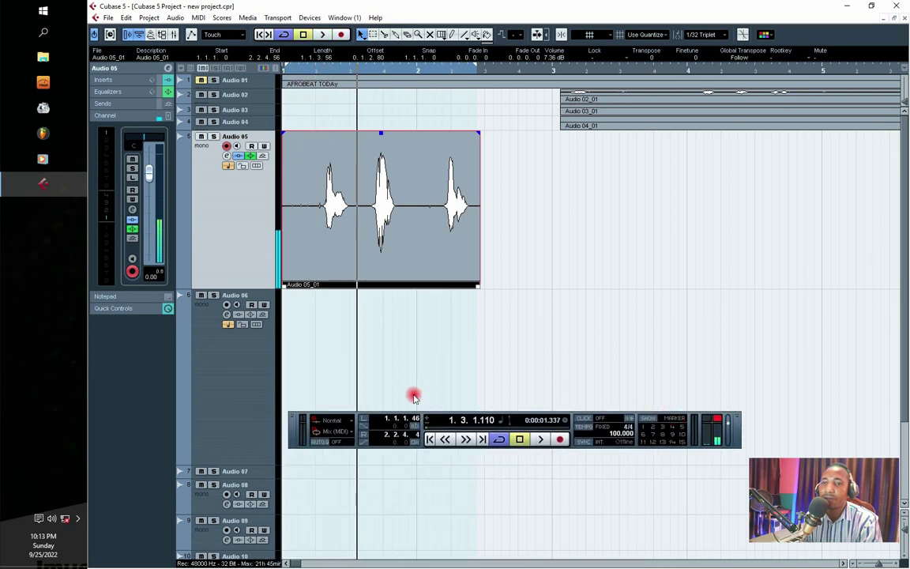
left_click_drag(49, 437, 228, 559)
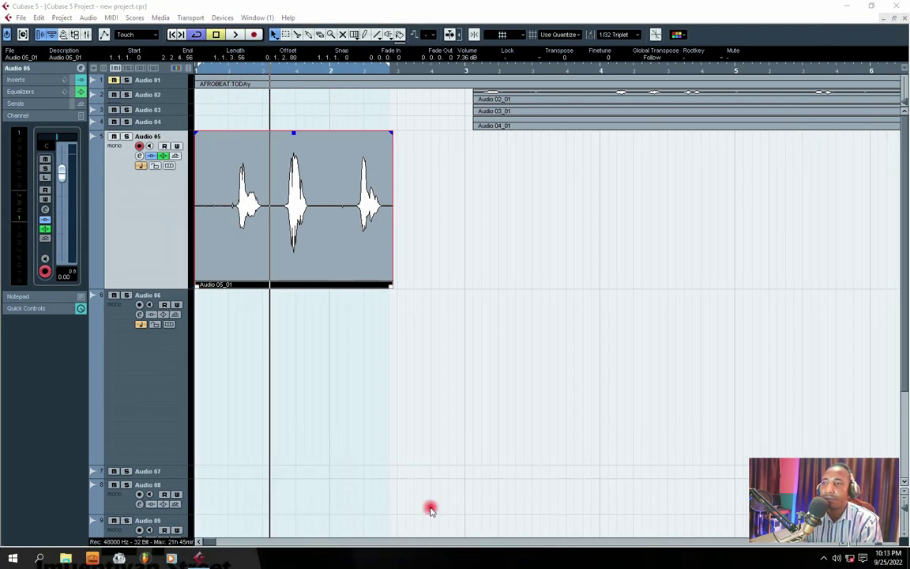
left_click(444, 438)
key("space")
left_click_drag(422, 411, 426, 379)
Reset the transport panel's output clip indicator and replay the looped vocal to examine the output and channel meters
key("space")
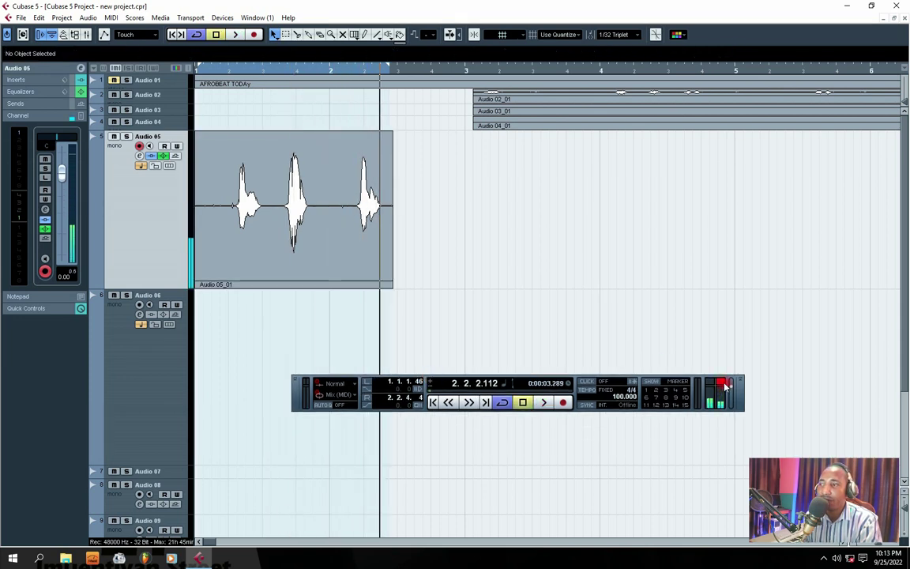
key("space")
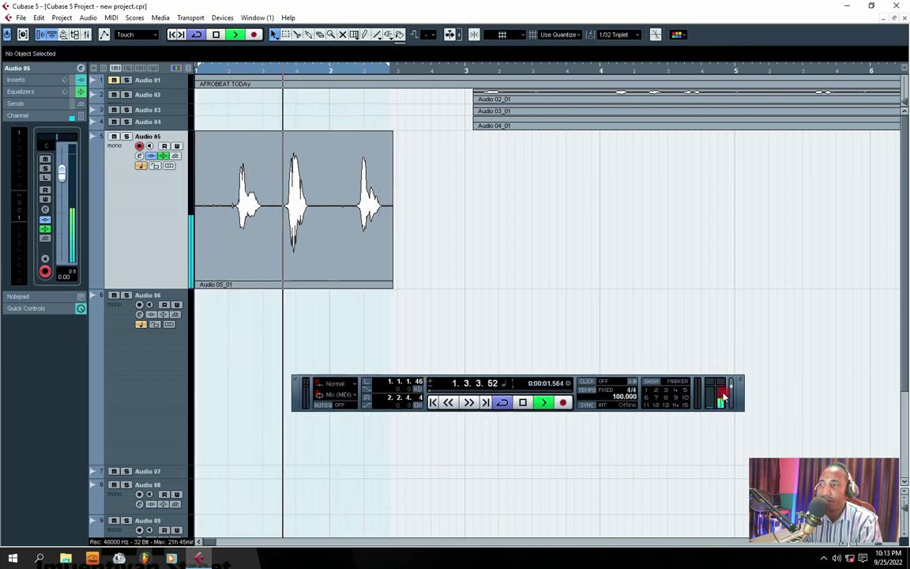
key("space")
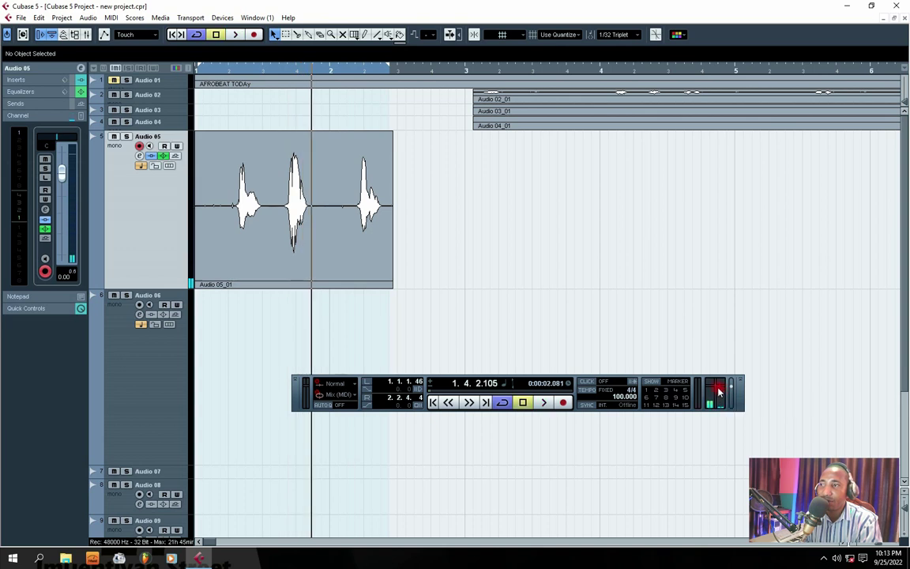
key("space")
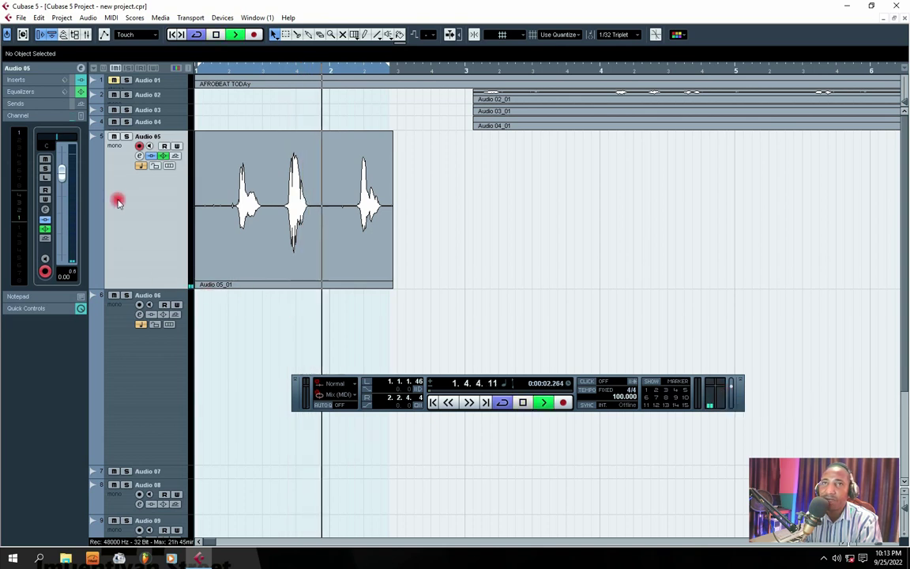
key("space")
key("space")
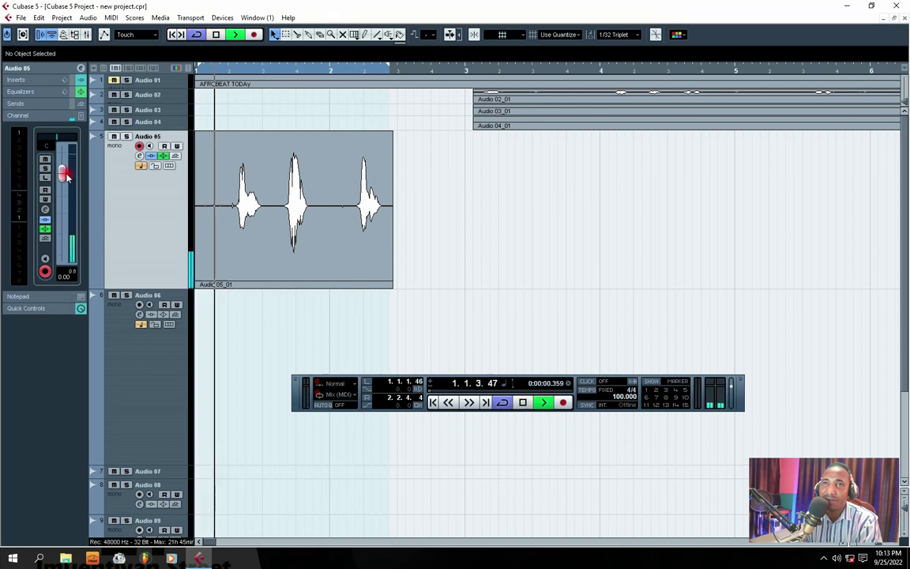
key("space")
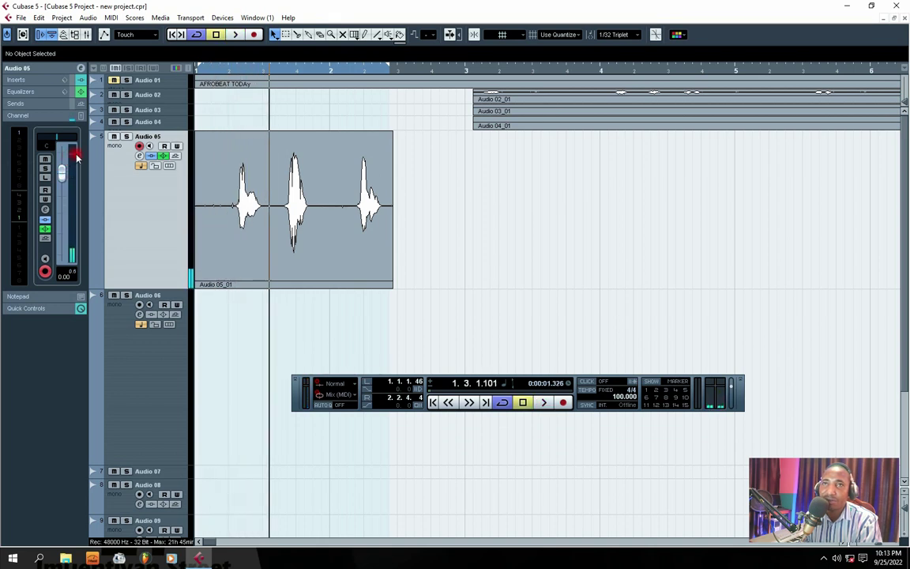
Lower the Audio 05 channel fader to -4.45 dB while playing the vocal from near the loop start
left_click(207, 71)
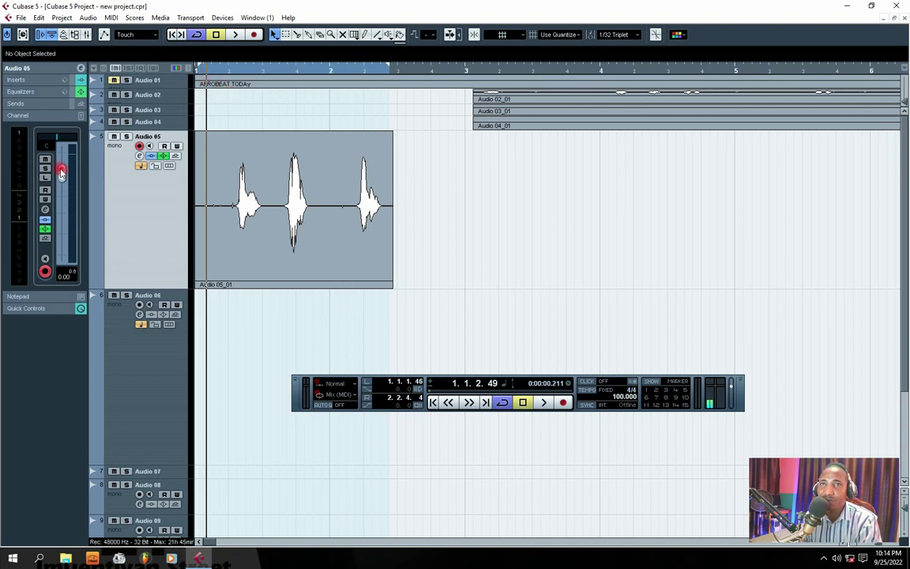
key("space")
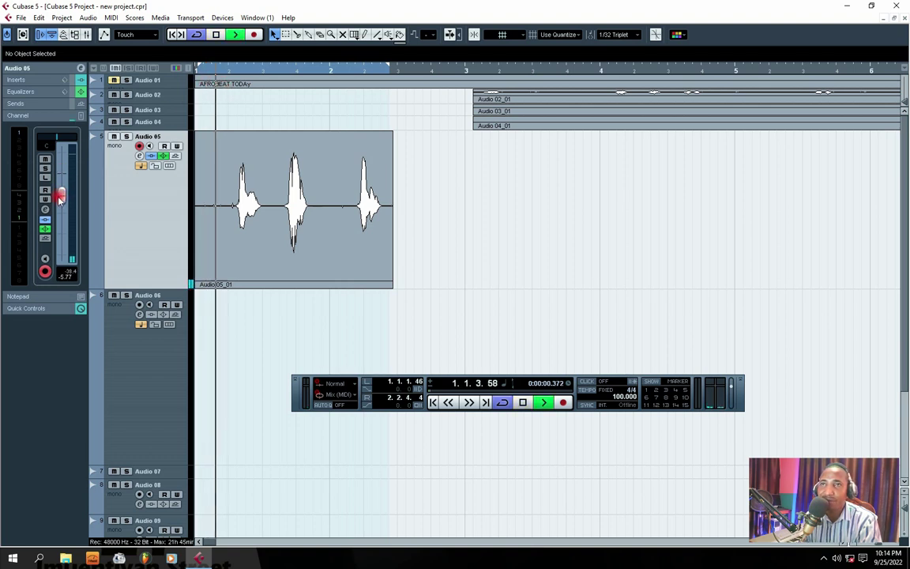
mouse_move(61, 198)
left_mouse_down()
mouse_move(61, 206)
mouse_move(61, 193)
left_mouse_up()
key("space")
key("space")
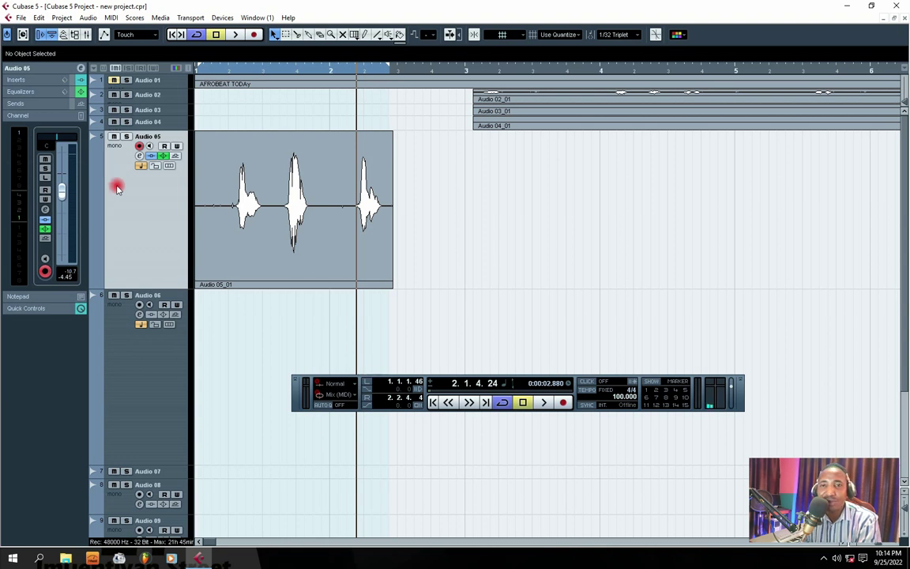
Lower the Audio 05 channel fader to -6.98 dB and audition the vocal from near the loop start
left_click_drag(62, 195, 74, 203)
left_click(210, 70)
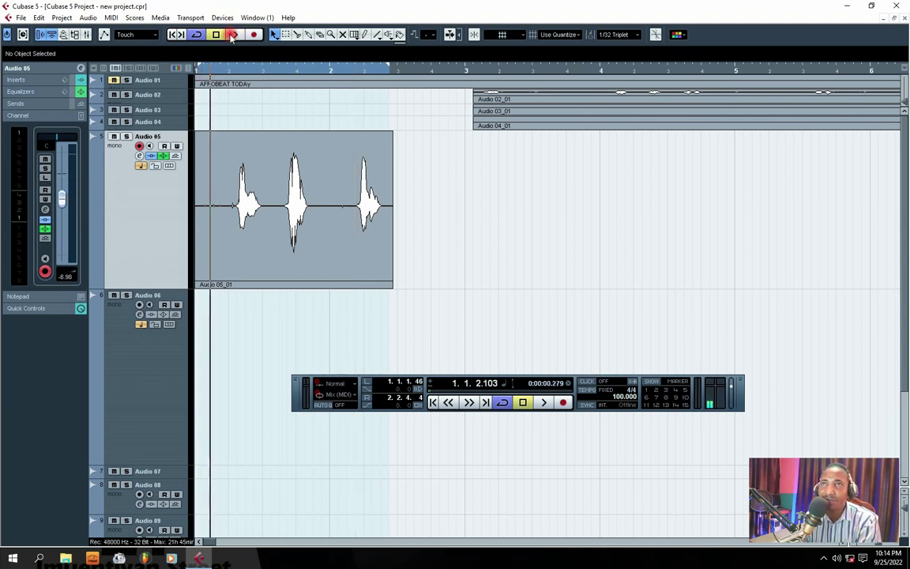
left_click(234, 35)
key("space")
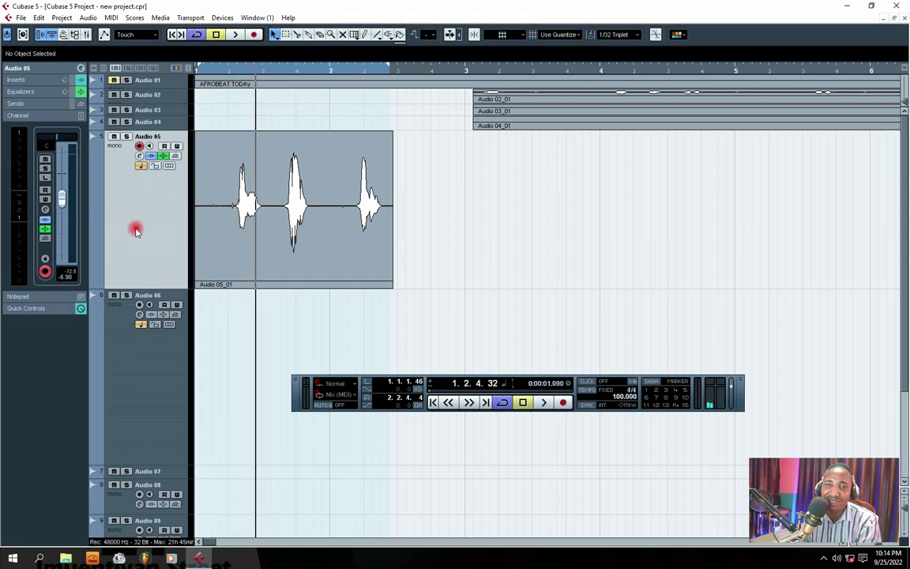
Raise the Audio 05 channel fader to its 6.02 dB maximum and play the vocal to demonstrate clipping
left_click_drag(65, 206, 63, 114)
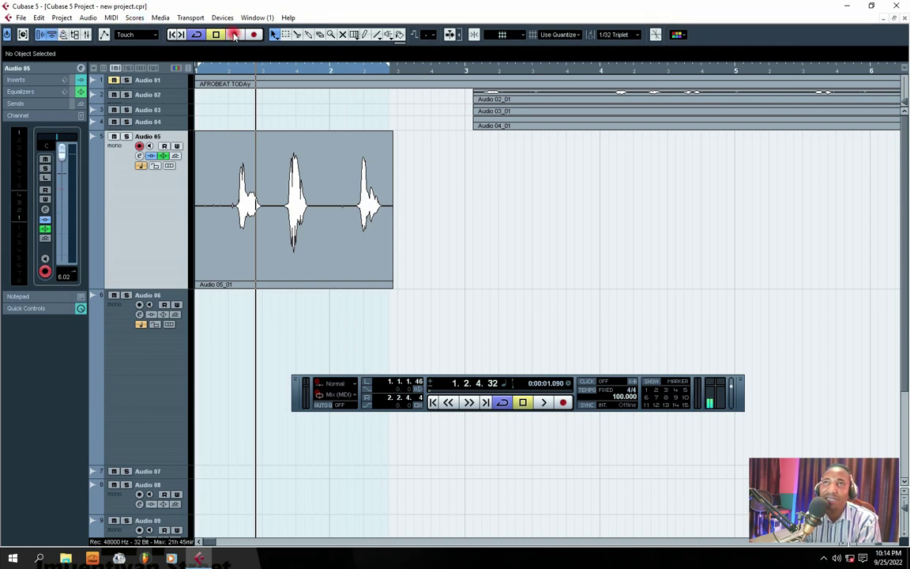
left_click(233, 36)
left_click(228, 71)
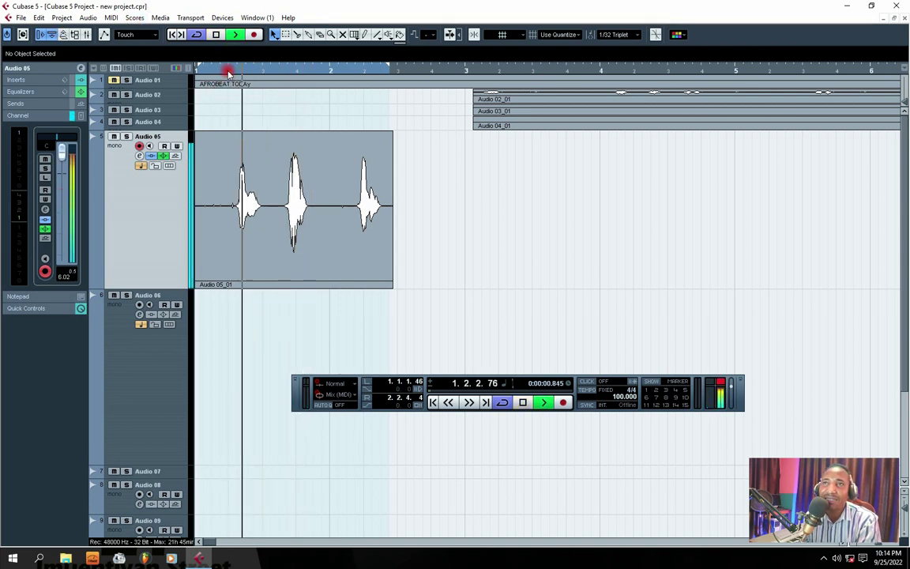
key("space")
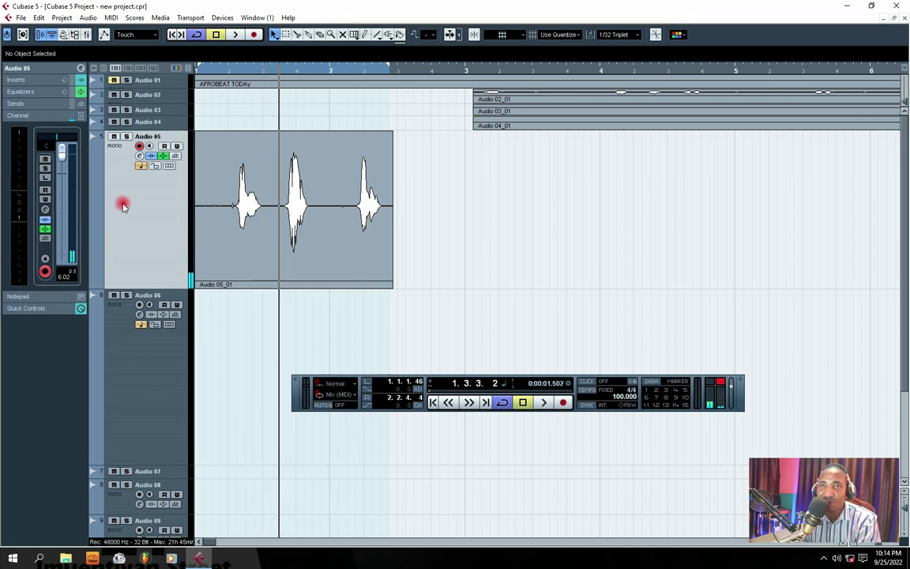
Lower the Audio 05 channel fader to -10.15 dB and audition the start of the vocal
left_click_drag(64, 150, 68, 206)
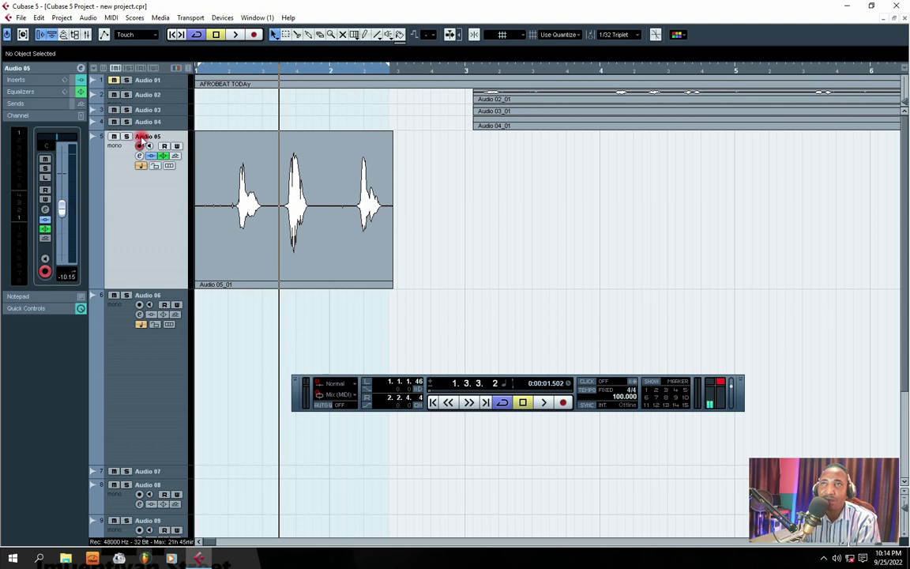
left_click(213, 73)
left_click(232, 36)
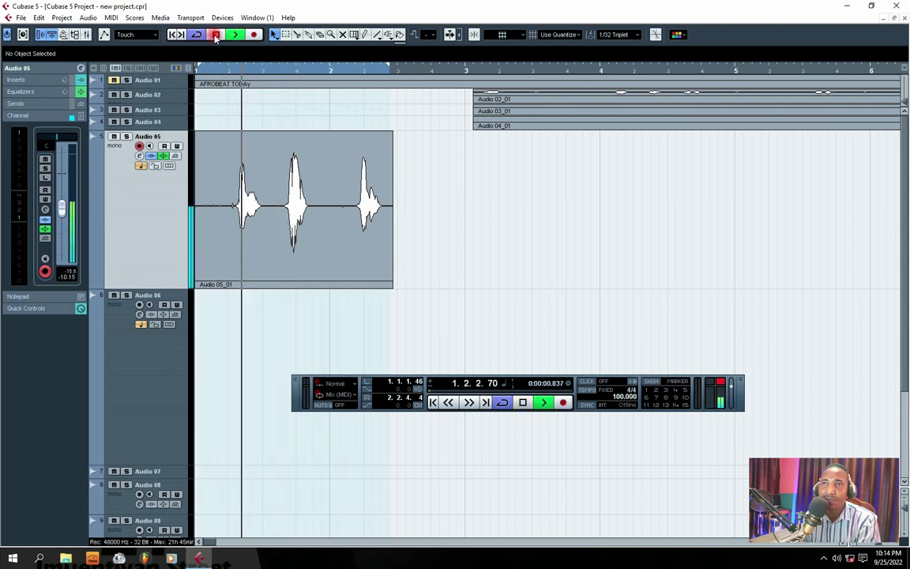
left_click(214, 37)
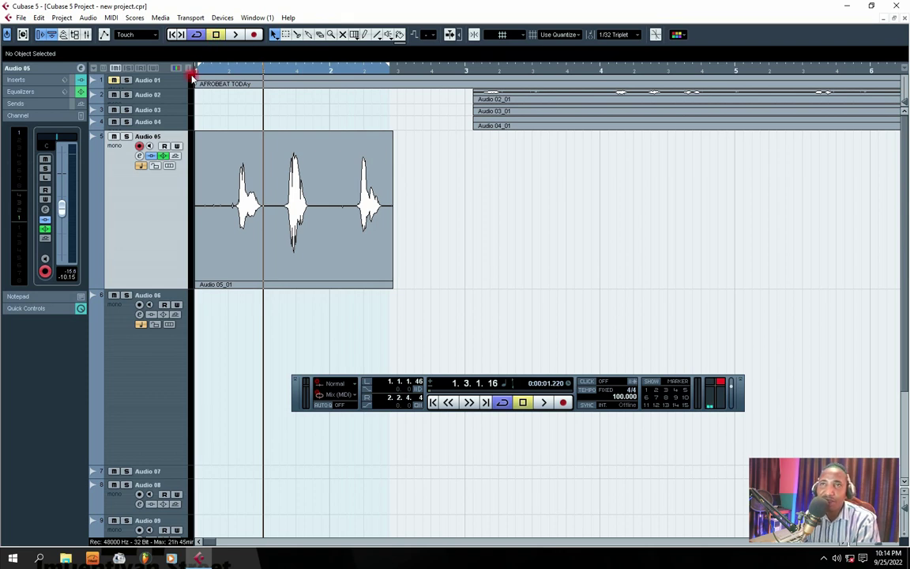
Try the Audio 05 channel fader at -11.42 dB, and settle it at -7.68 dB while auditioning the vocal
mouse_move(61, 209)
left_mouse_down()
mouse_move(61, 132)
mouse_move(62, 221)
left_mouse_up()
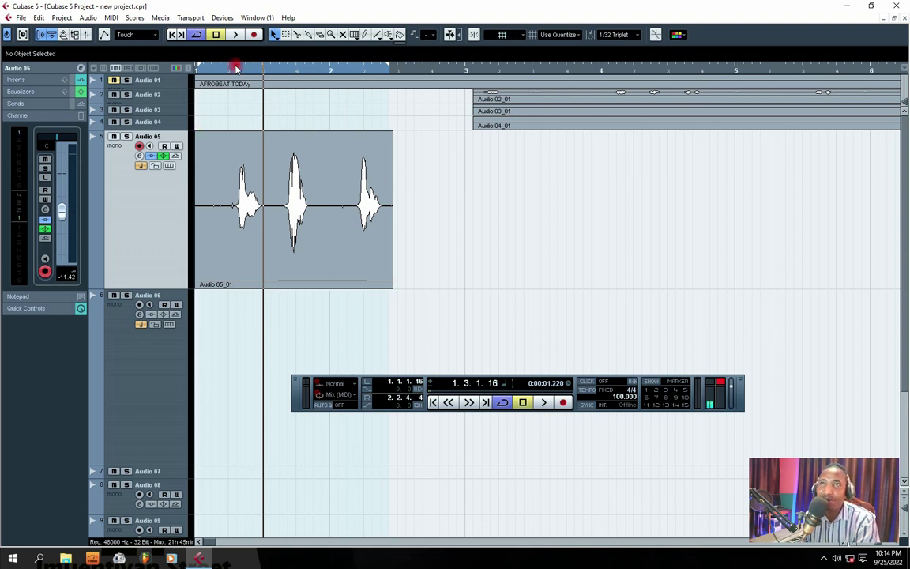
left_click(211, 73)
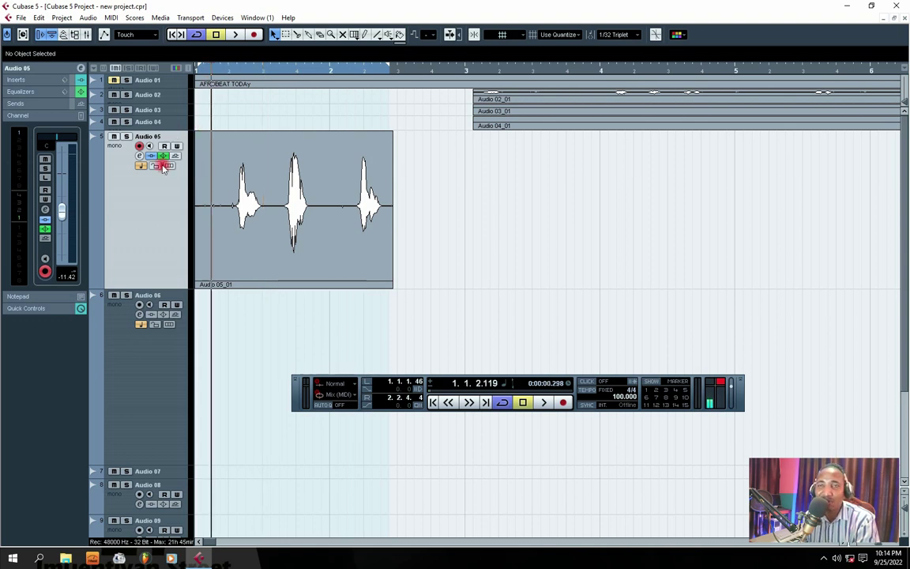
mouse_move(63, 212)
left_mouse_down()
mouse_move(58, 121)
mouse_move(62, 195)
left_mouse_up()
left_click(239, 36)
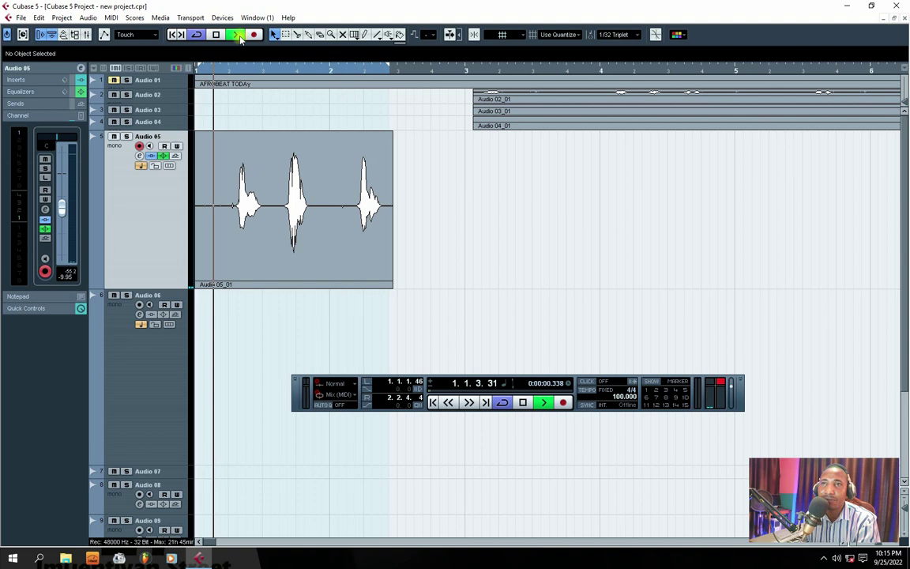
mouse_move(62, 207)
left_mouse_down()
mouse_move(63, 198)
mouse_move(67, 205)
left_mouse_up()
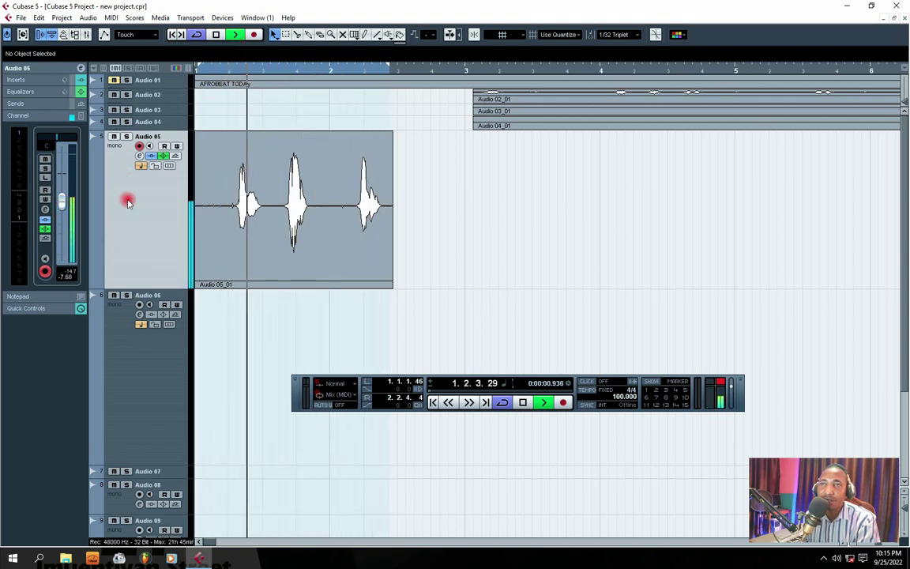
left_click(216, 35)
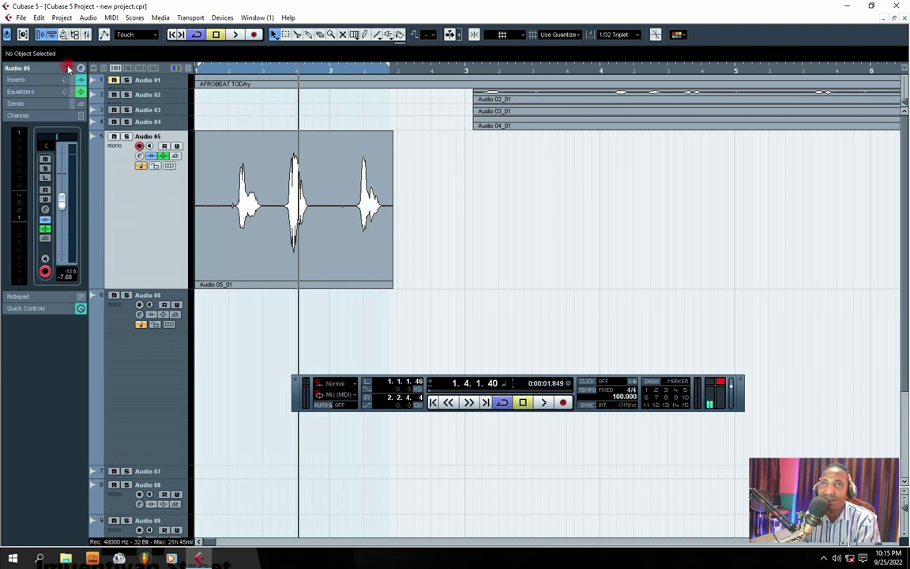
Play the Audio 05 vocal from the start of the loop, stopping partway through the clip
left_click(197, 74)
key("space")
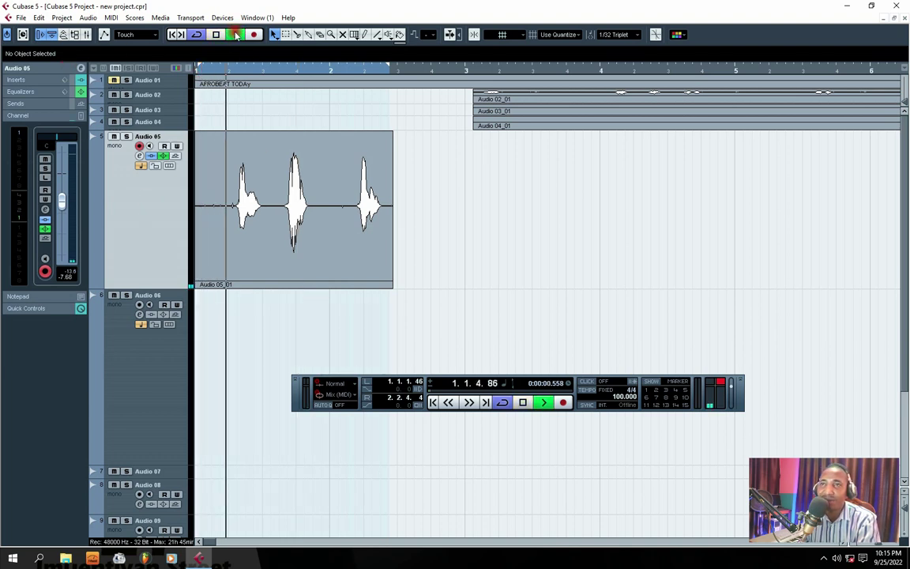
key("space")
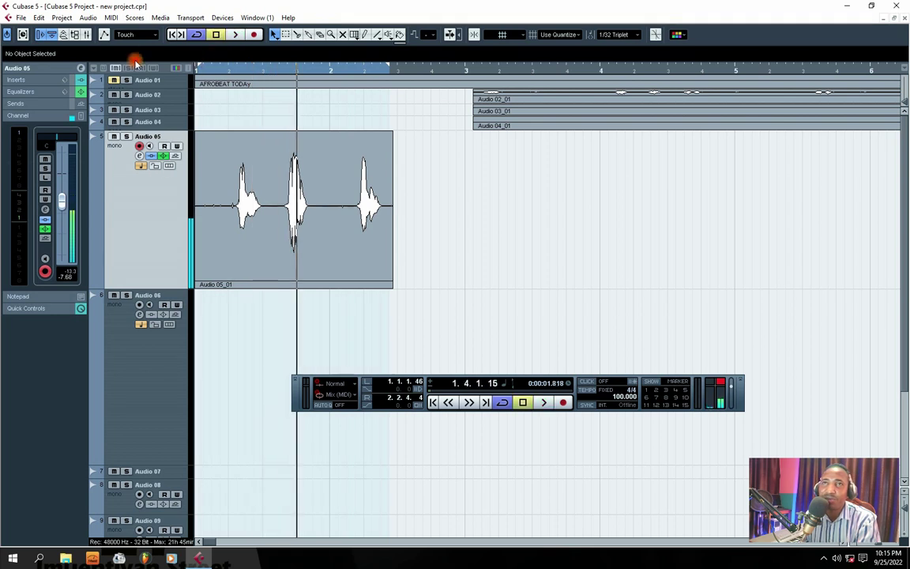
left_click(81, 68)
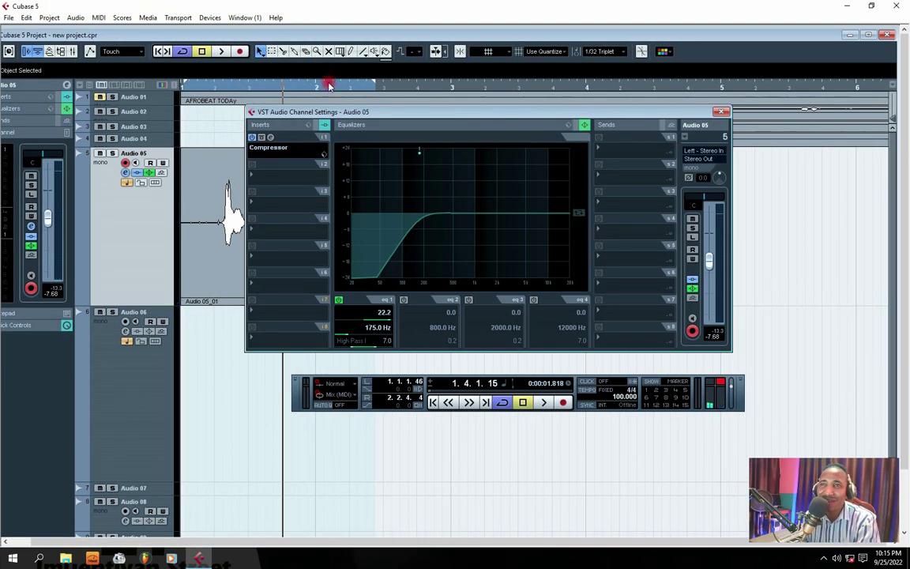
left_click(275, 181)
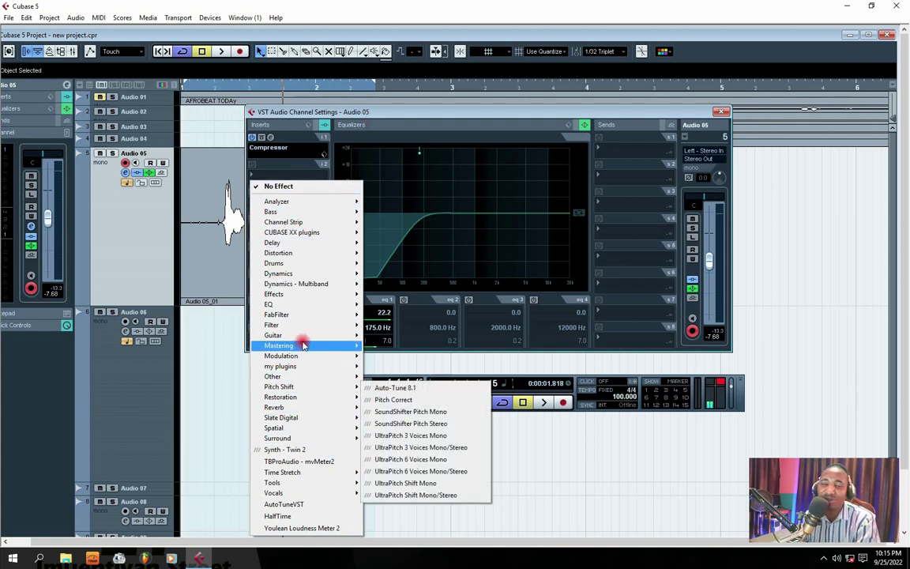
mouse_move(302, 345)
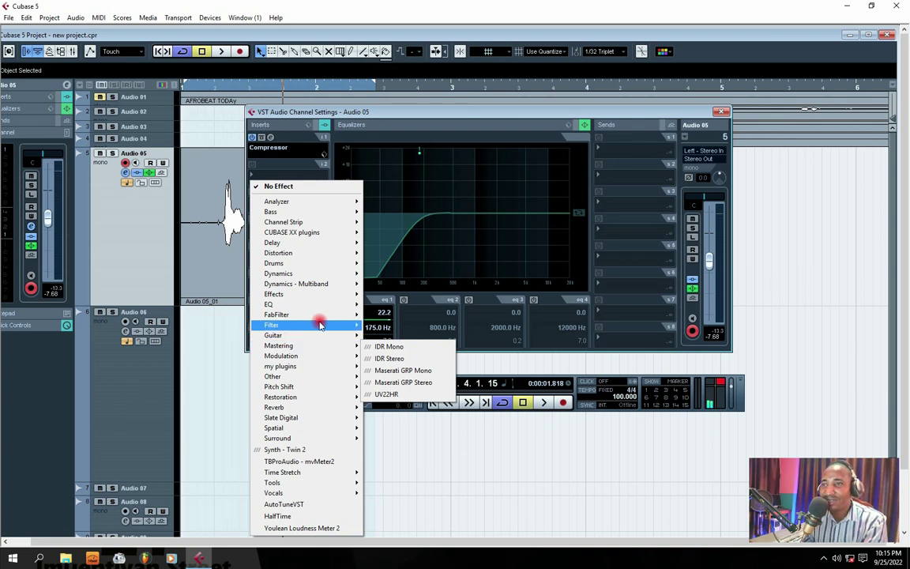
left_click(484, 115)
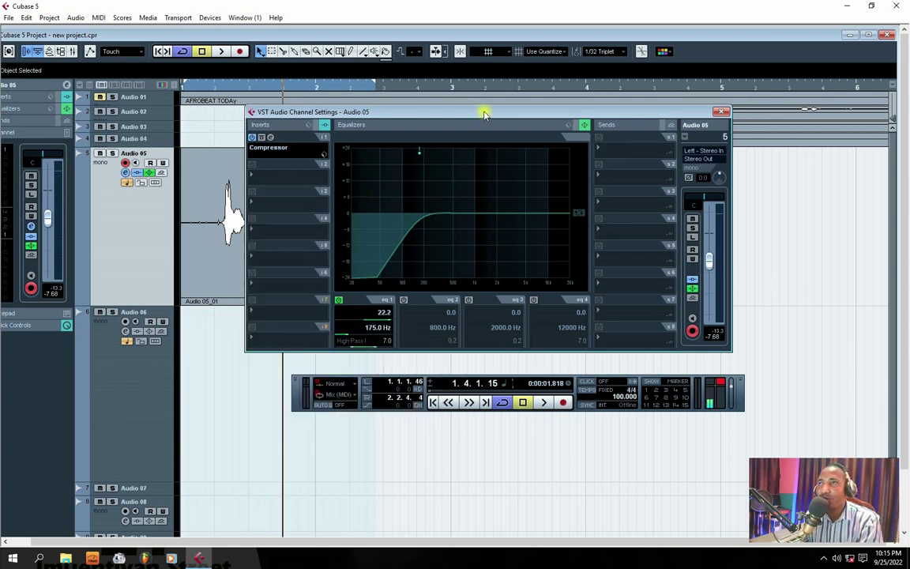
left_click(720, 111)
Select the silent opening of the Audio 05 clip with the Range Selection tool, from 1.1.1.0 to 1.2.1.90
double_click(287, 34)
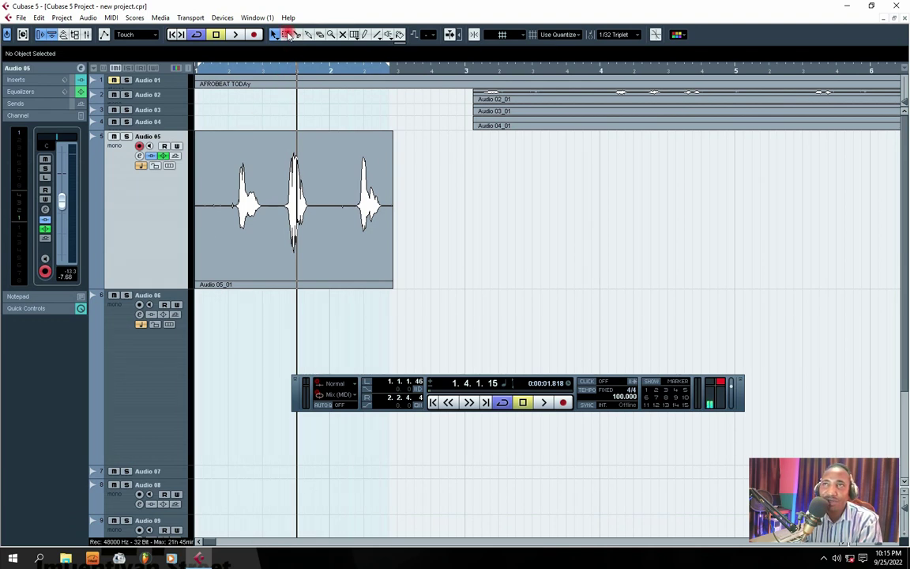
left_click(289, 34)
left_click_drag(233, 201, 148, 228)
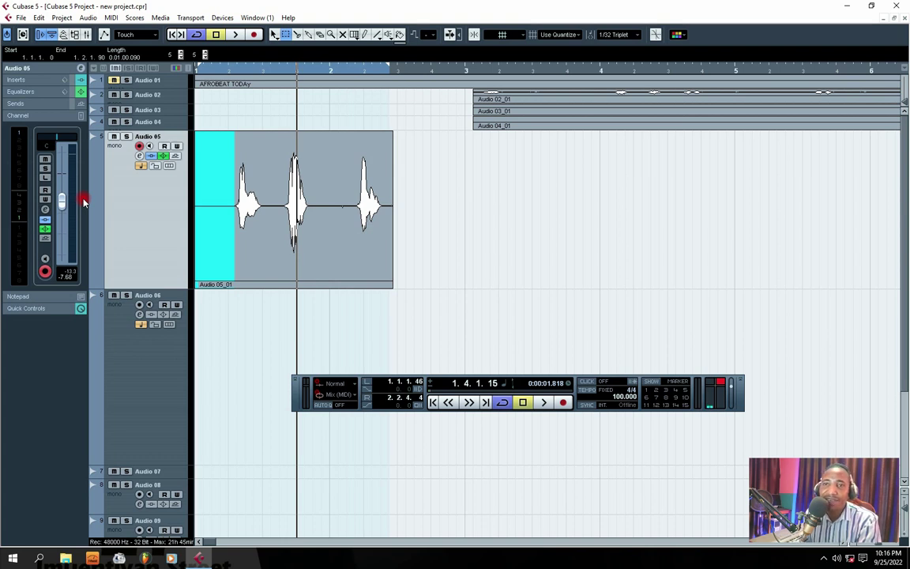
Add the Q equalizer from the CUBASE XX plugins to the second insert slot of the Audio 05 channel
left_click(79, 67)
left_click(249, 178)
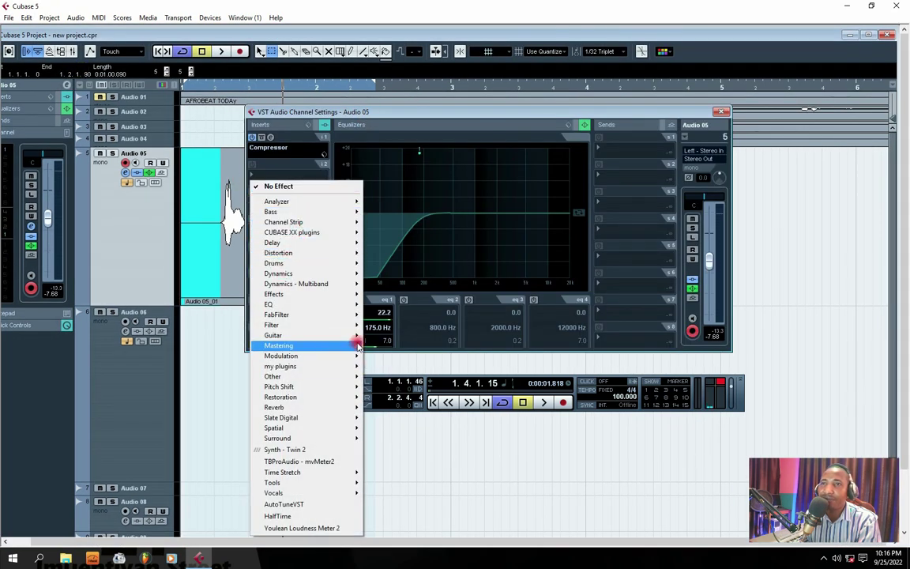
mouse_move(300, 274)
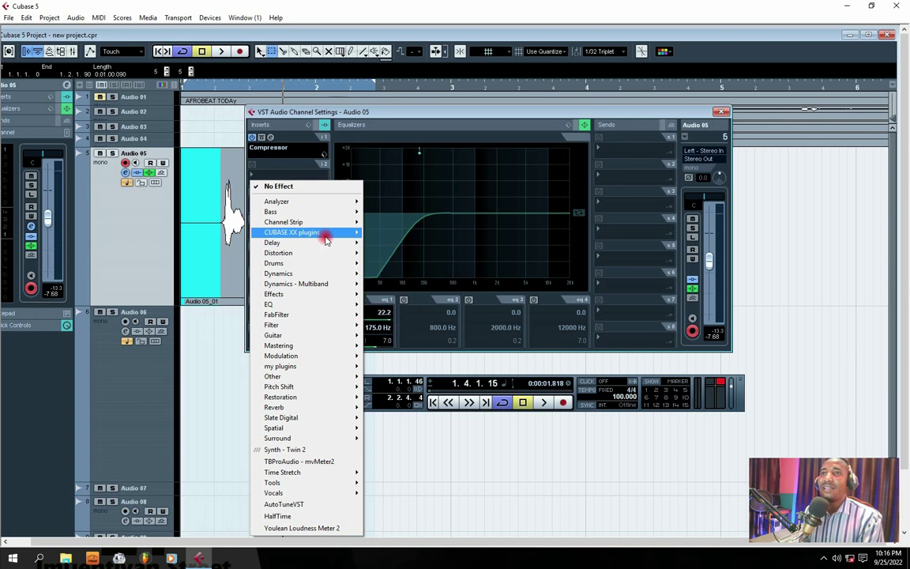
mouse_move(329, 236)
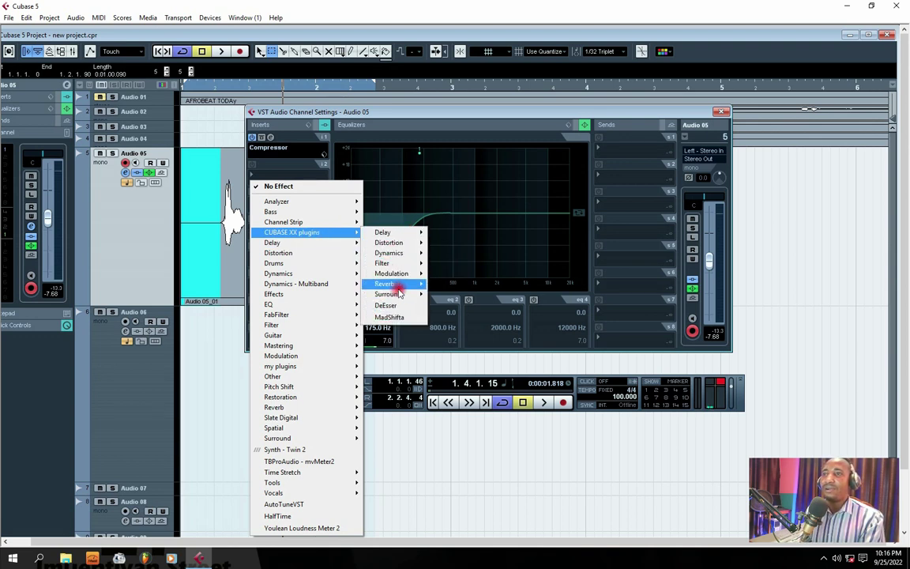
mouse_move(398, 264)
left_click(441, 264)
left_click_drag(481, 165, 454, 138)
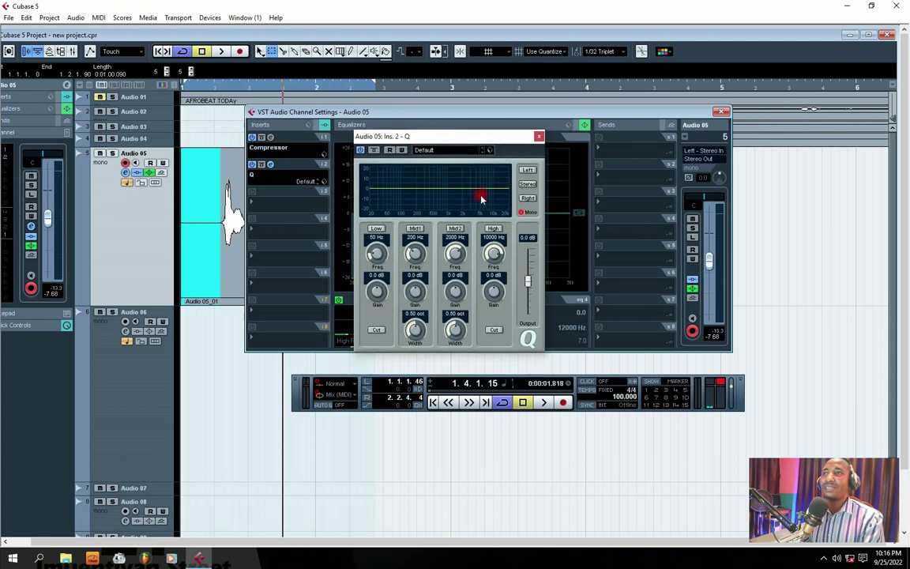
Enable the Q equalizer's High band and boost it by about 14.5 dB at 4194 Hz
left_click_drag(492, 267, 494, 316)
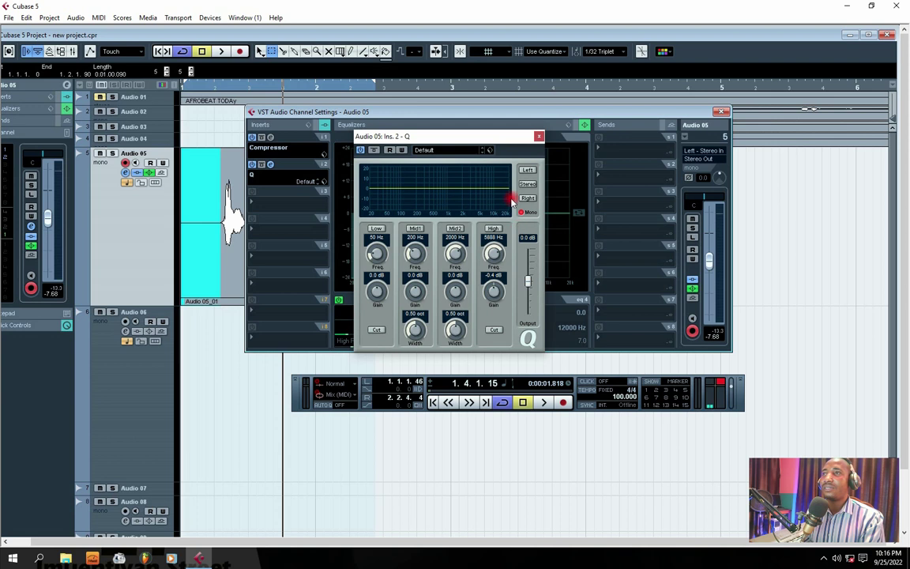
left_click(441, 151)
left_click(499, 189)
left_click(492, 230)
left_click_drag(480, 191, 477, 176)
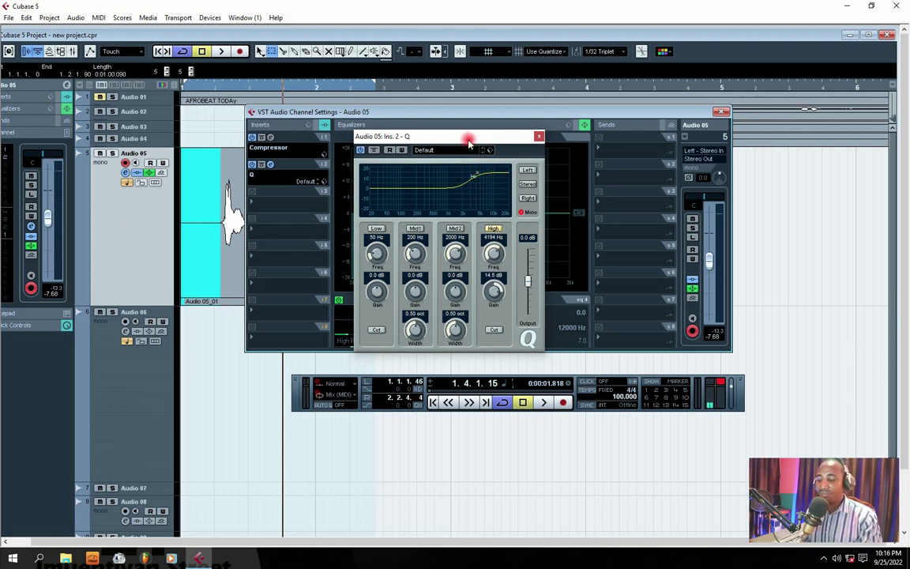
Audition the boosted highs, lower the High band to about -0.5 dB at 4671 Hz, and raise its gain to about 1.5 dB
key("space")
mouse_move(474, 173)
left_mouse_down()
mouse_move(462, 171)
mouse_move(470, 205)
mouse_move(479, 154)
mouse_move(479, 192)
left_mouse_up()
key("space")
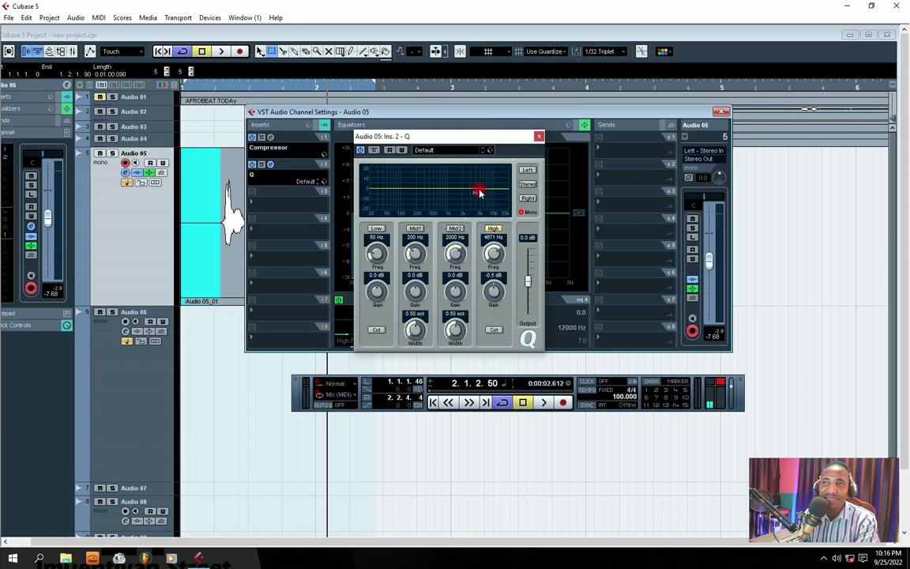
mouse_move(430, 139)
left_mouse_down()
mouse_move(428, 126)
mouse_move(427, 136)
left_mouse_up()
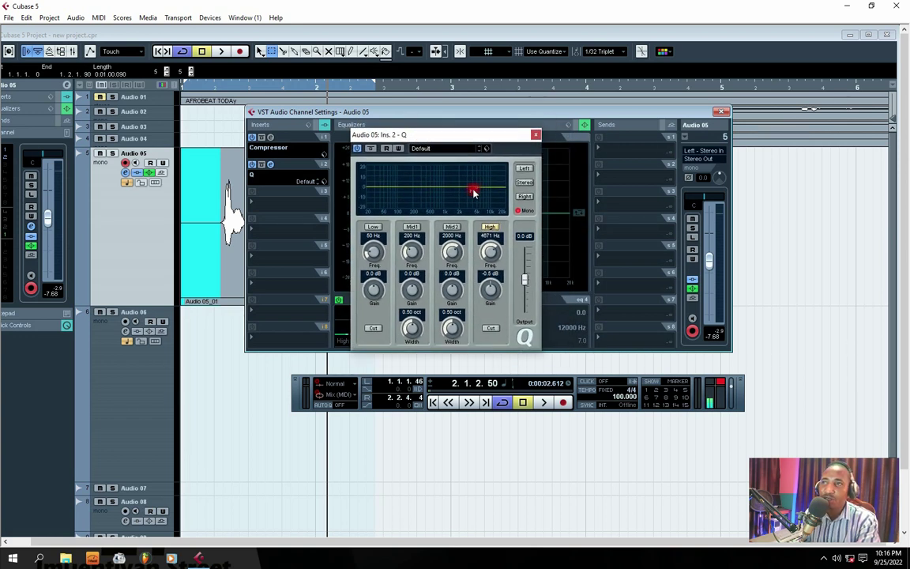
left_click_drag(476, 191, 476, 187)
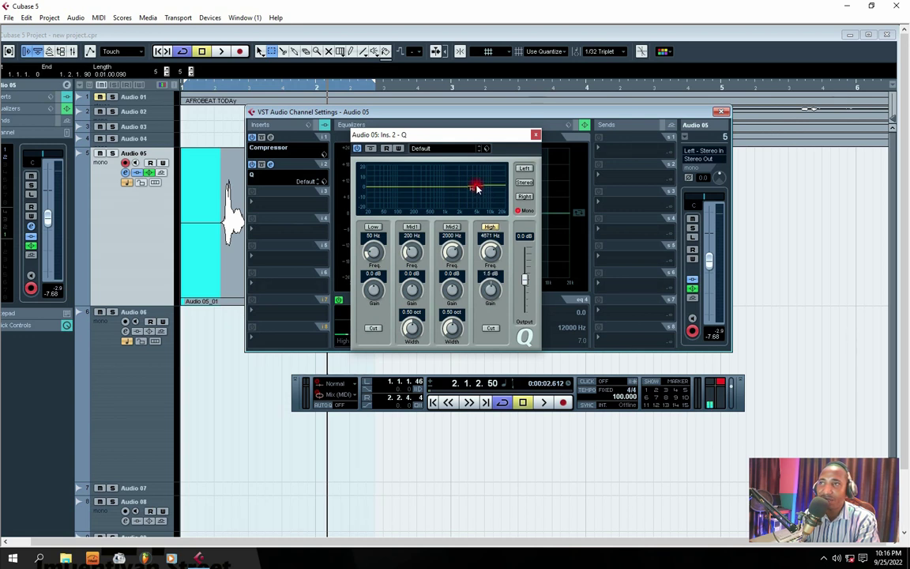
left_click(536, 134)
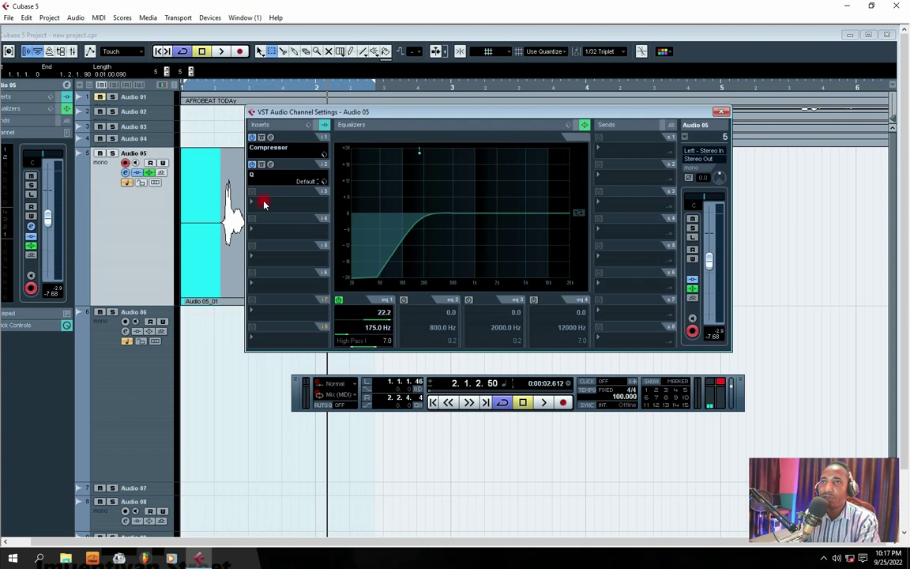
left_click(263, 198)
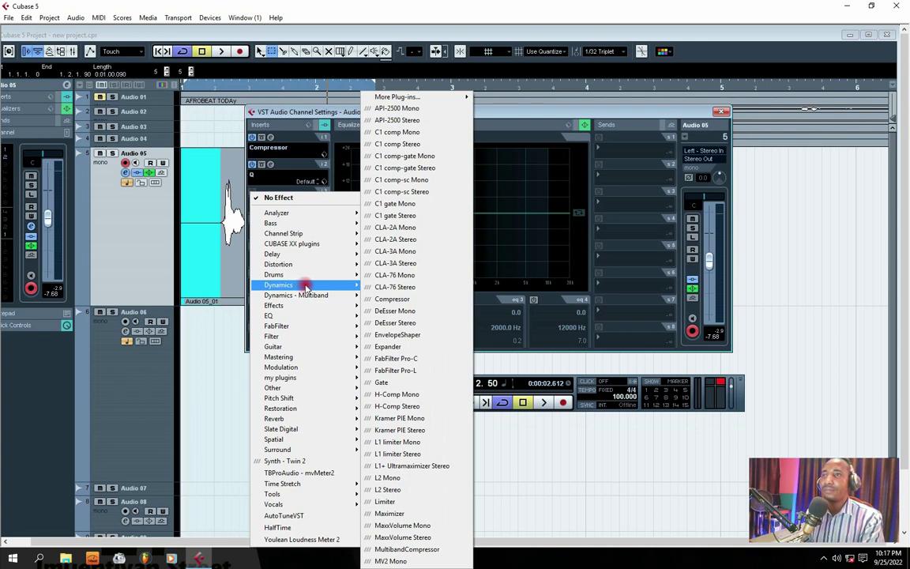
left_click(510, 117)
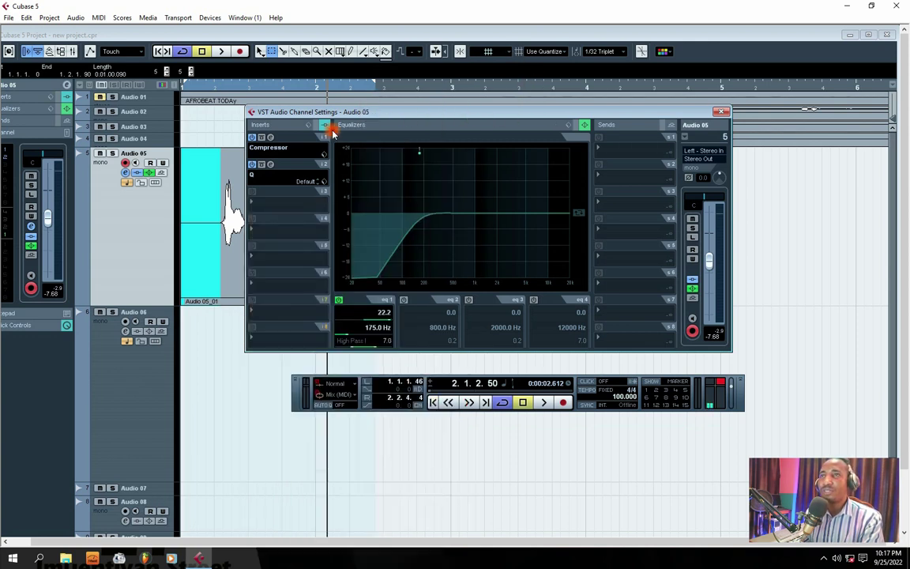
Reopen the Q equalizer on Audio 05's second insert and audition the vocal with its slight High band boost
left_click(271, 164)
key("space")
left_click_drag(448, 141, 433, 140)
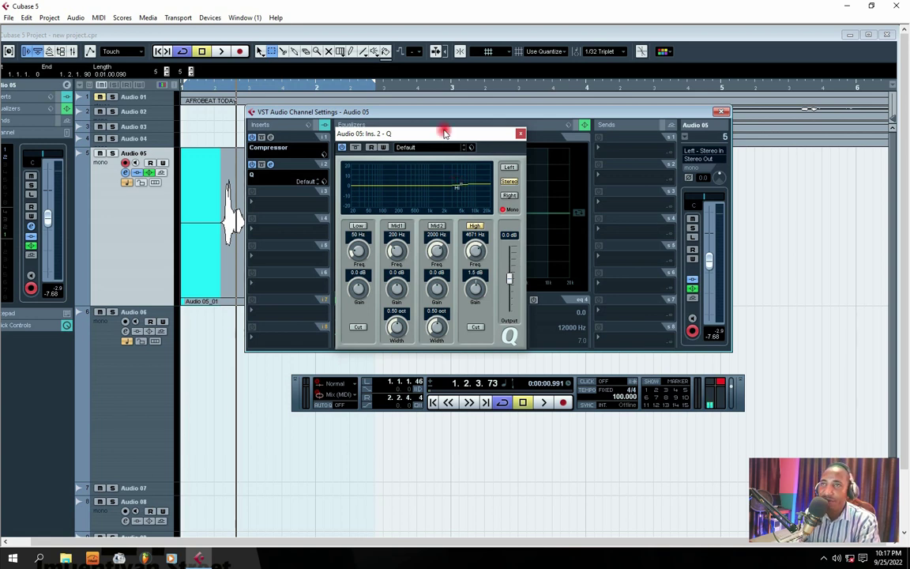
left_click_drag(416, 135, 430, 137)
key("space")
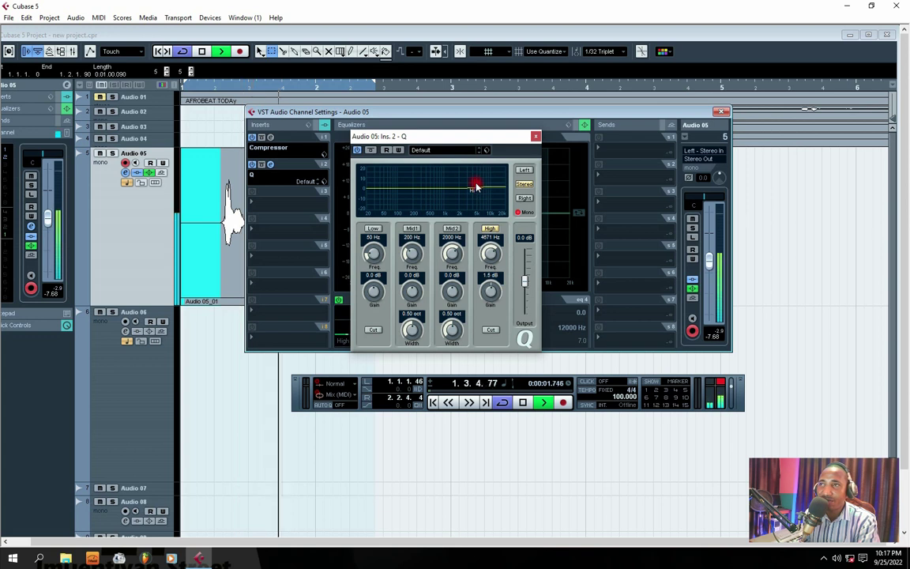
key("space")
Boost the Q equalizer's High band by about 9 dB at 4309 Hz and audition the vocal
mouse_move(467, 191)
left_mouse_down()
mouse_move(478, 191)
mouse_move(474, 183)
left_mouse_up()
key("space")
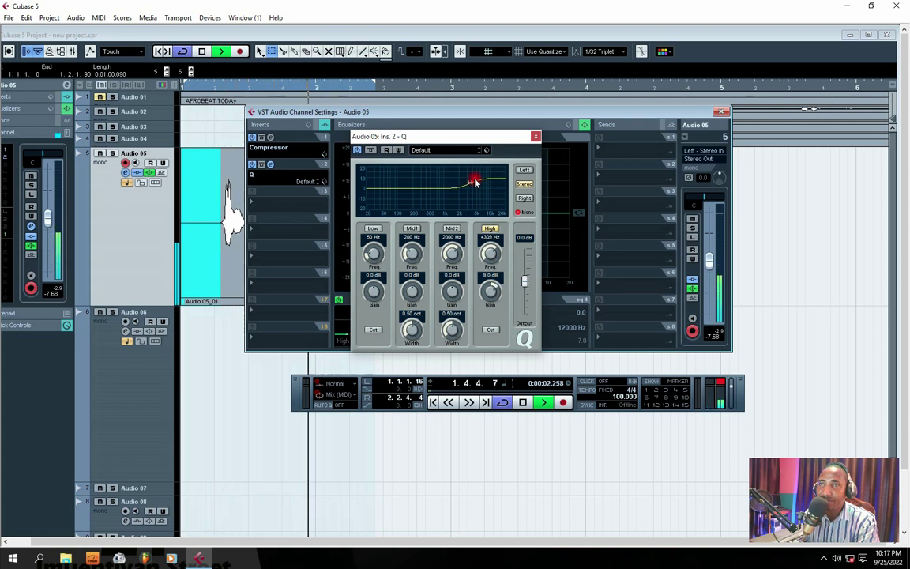
key("space")
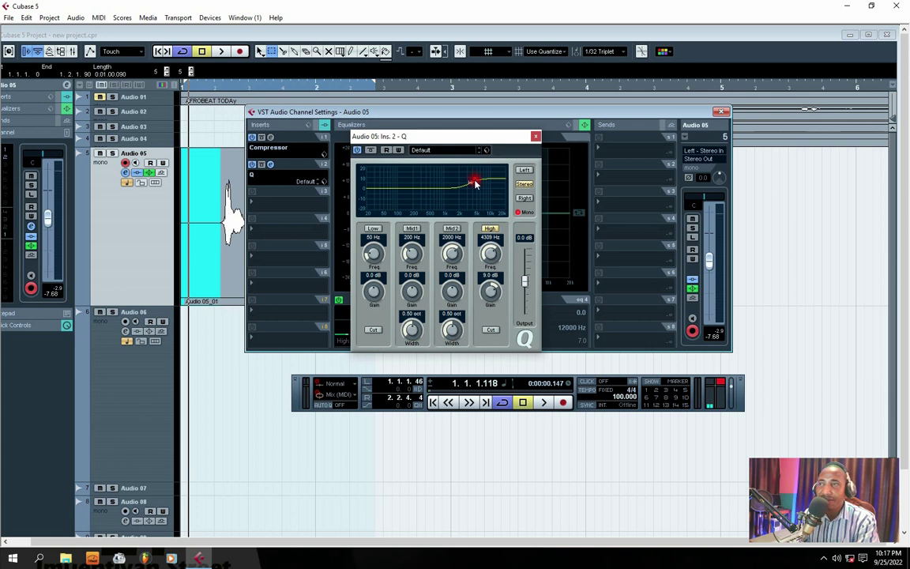
Enable the Q equalizer's Low band, cut it to -20 dB at 38 Hz, and audition the vocal
left_click(381, 230)
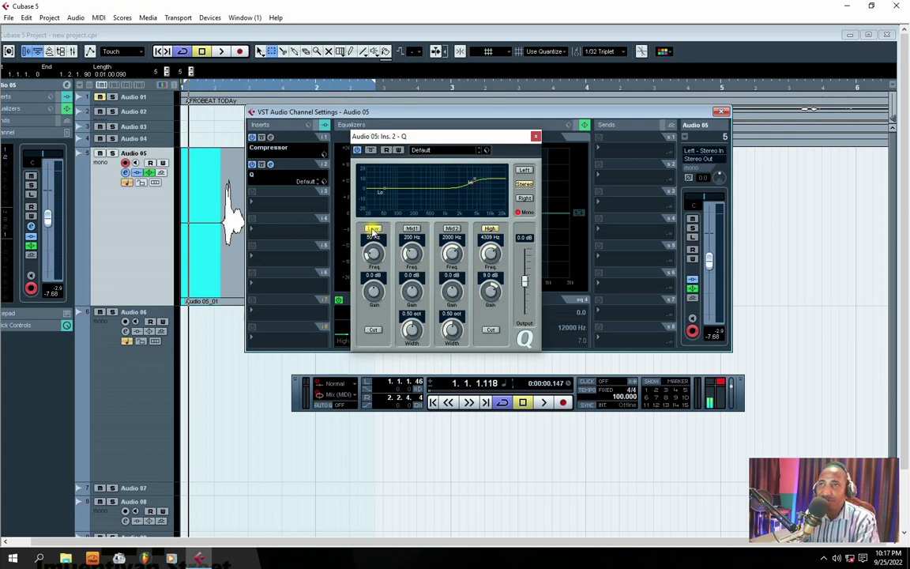
left_click_drag(384, 192, 380, 214)
key("space")
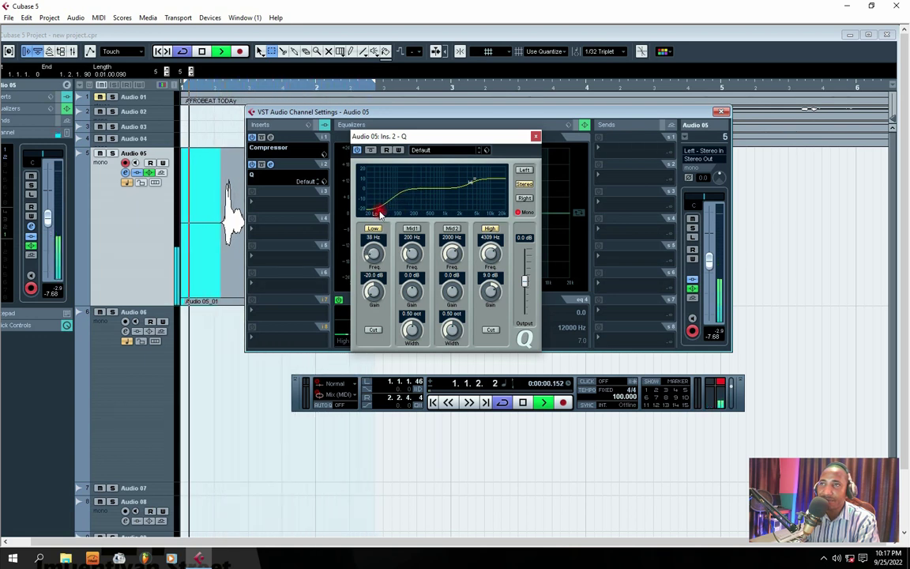
key("space")
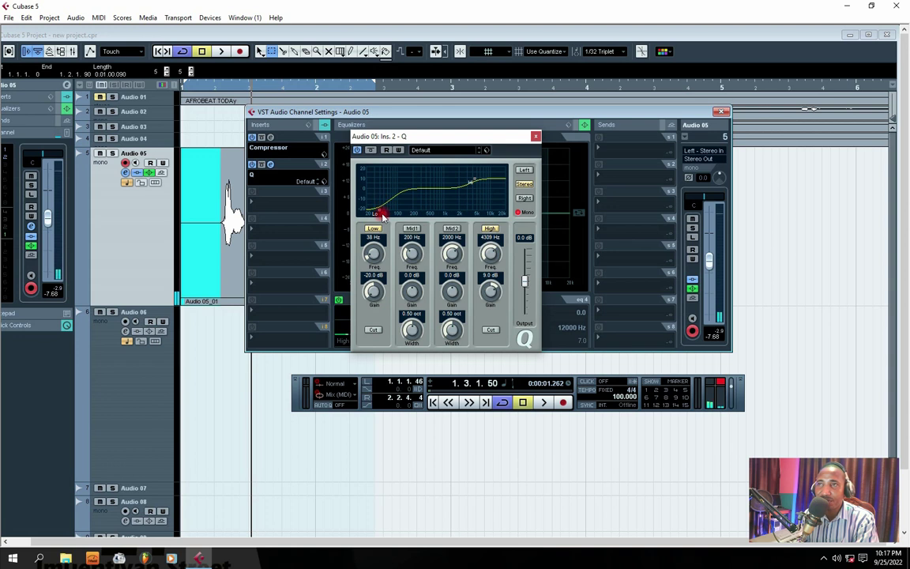
Raise the Q equalizer's Low band to about 1.5 dB at 112 Hz and audition the vocal
left_click_drag(380, 211, 401, 190)
key("space")
key("space")
key("space")
key("space")
Audition the vocal, set the Q equalizer's High band to -1.0 dB at 4083 Hz and Low band to -1.5 dB at 95 Hz, and close it
left_click_drag(442, 139, 423, 141)
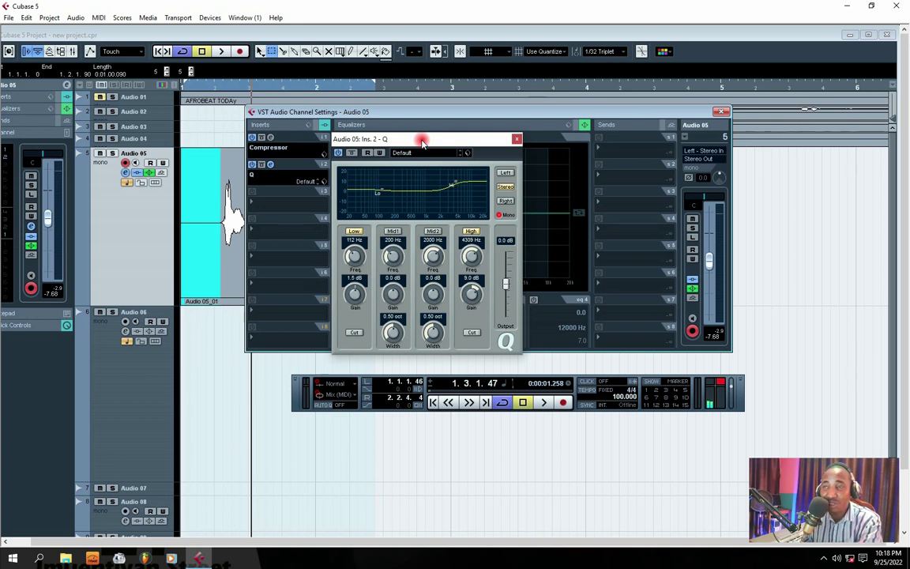
key("space")
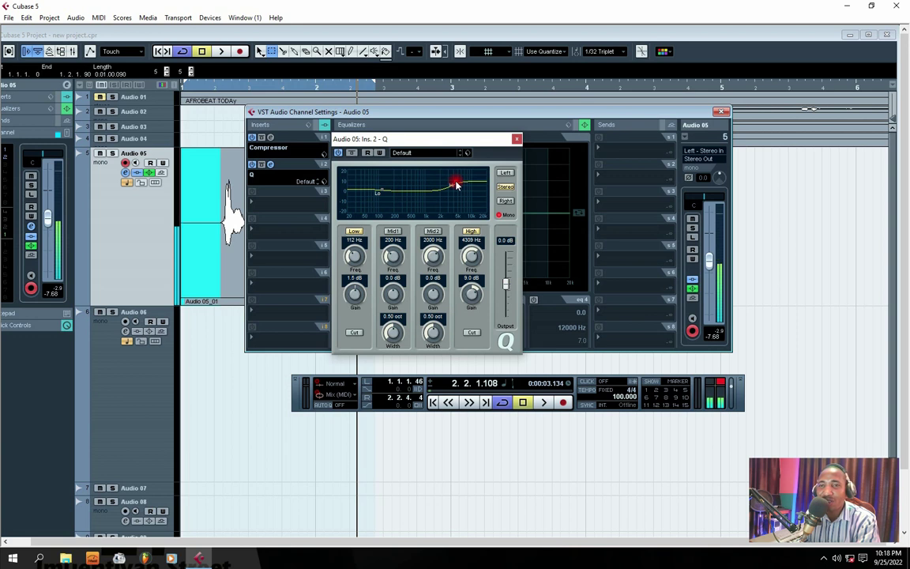
key("space")
left_click_drag(458, 186, 455, 195)
key("space")
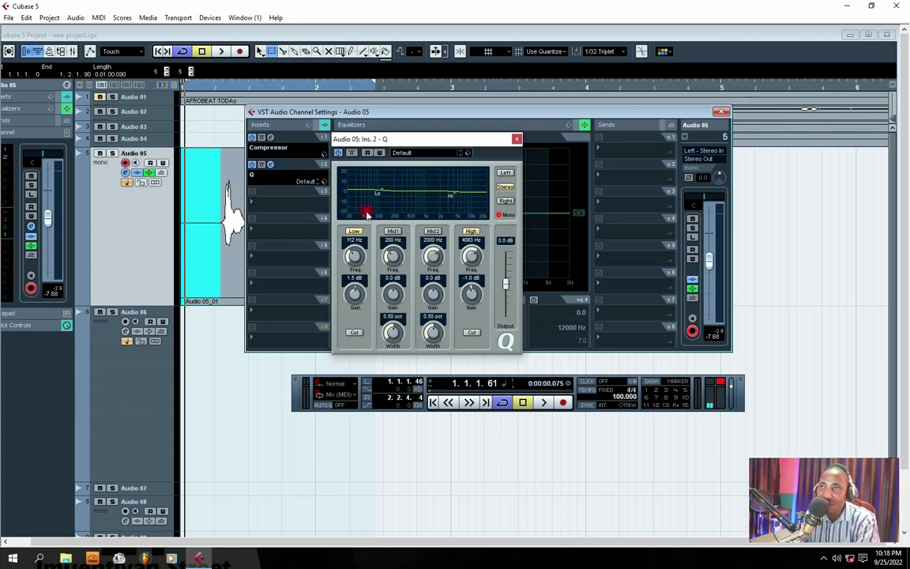
left_click_drag(385, 194, 376, 196)
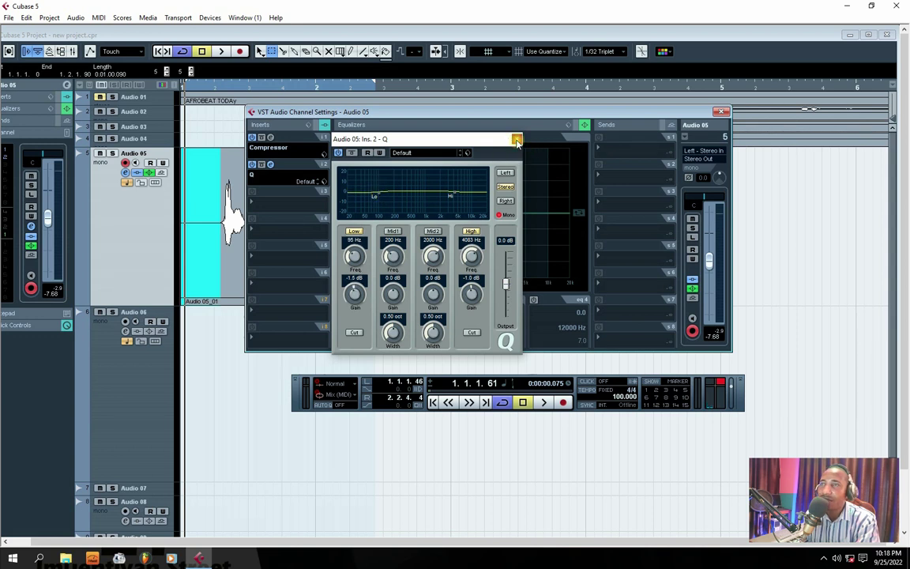
left_click(518, 141)
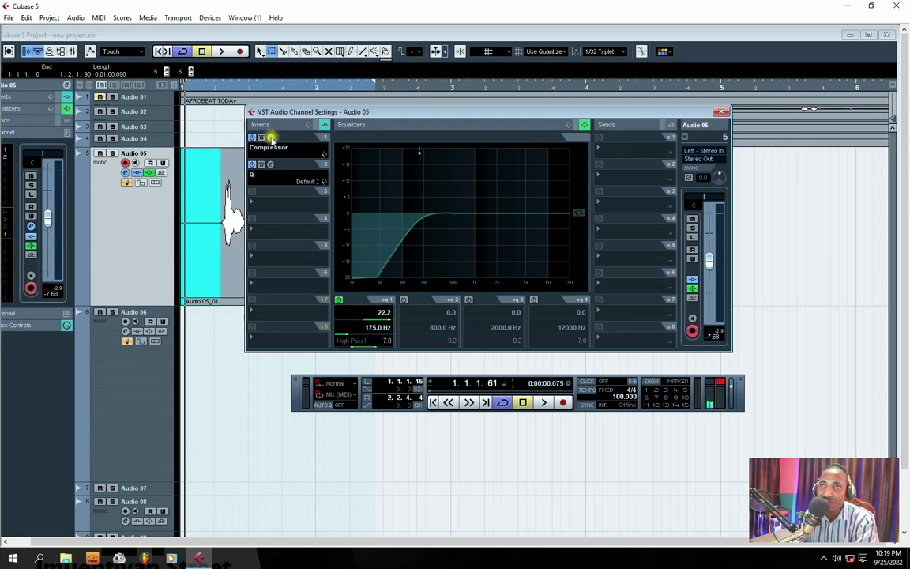
Review the Compressor settings on Audio 05's first insert and close the plug-in
left_click(271, 138)
mouse_move(367, 187)
left_mouse_down()
mouse_move(325, 170)
mouse_move(326, 180)
mouse_move(376, 171)
left_mouse_up()
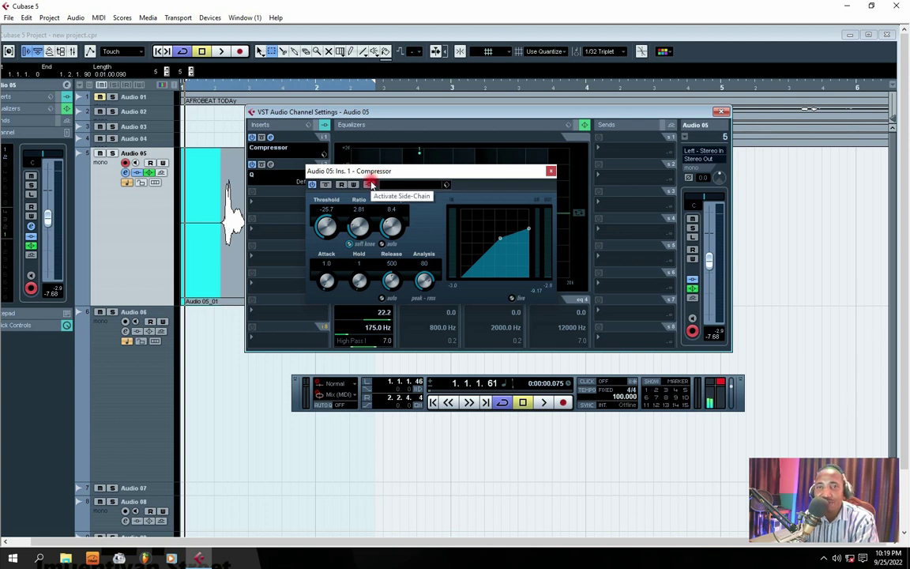
left_click(551, 173)
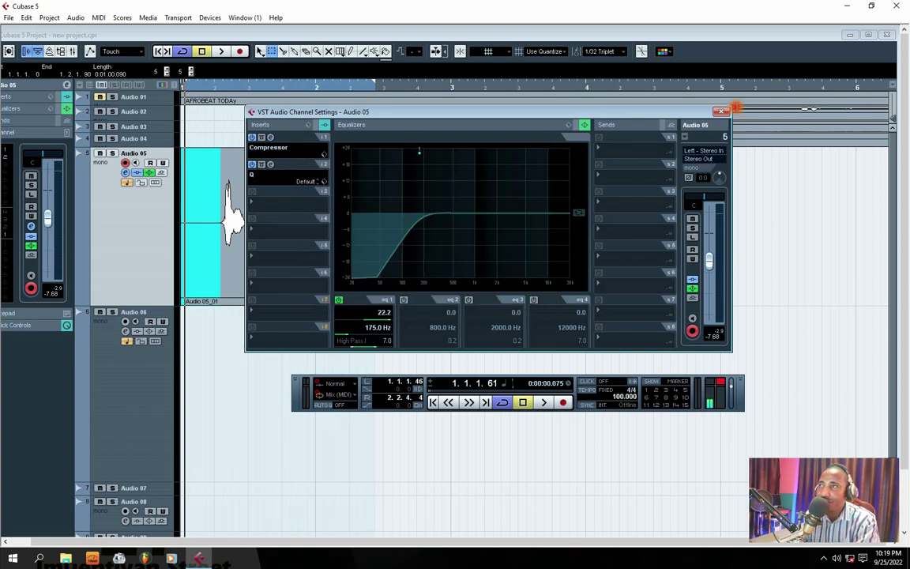
Close the Audio 05 channel settings and increase the height of the Audio 02 track
left_click(721, 111)
mouse_move(200, 122)
left_mouse_down()
mouse_move(204, 239)
mouse_move(204, 138)
left_mouse_up()
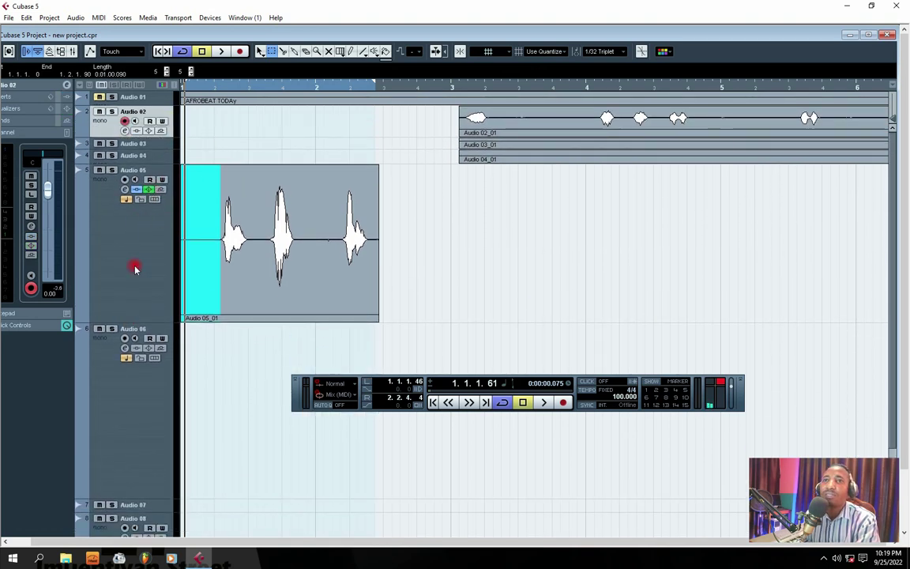
Increase the height of the Audio 04 track and record a new soloed vocal take on it from bar 1
left_click(161, 159)
left_click_drag(161, 162, 158, 269)
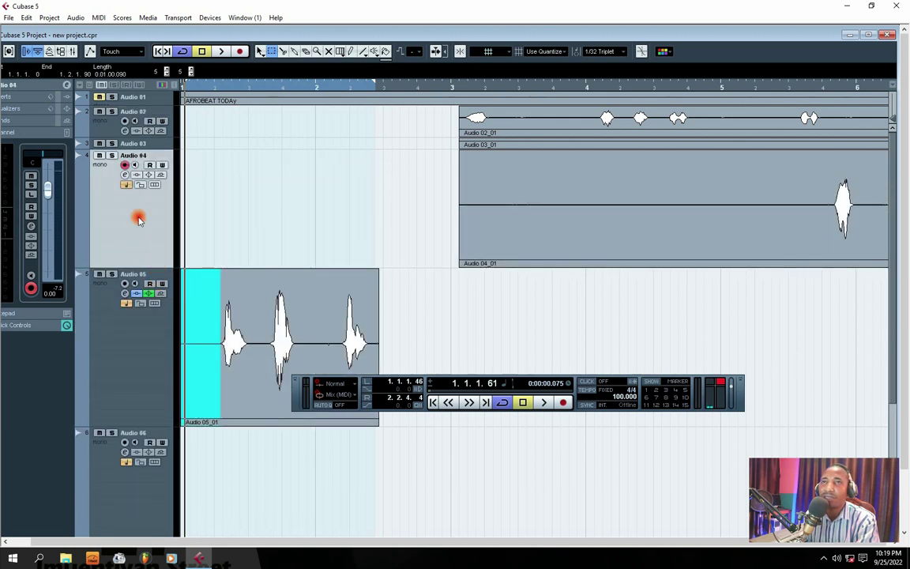
left_click(159, 51)
double_click(178, 35)
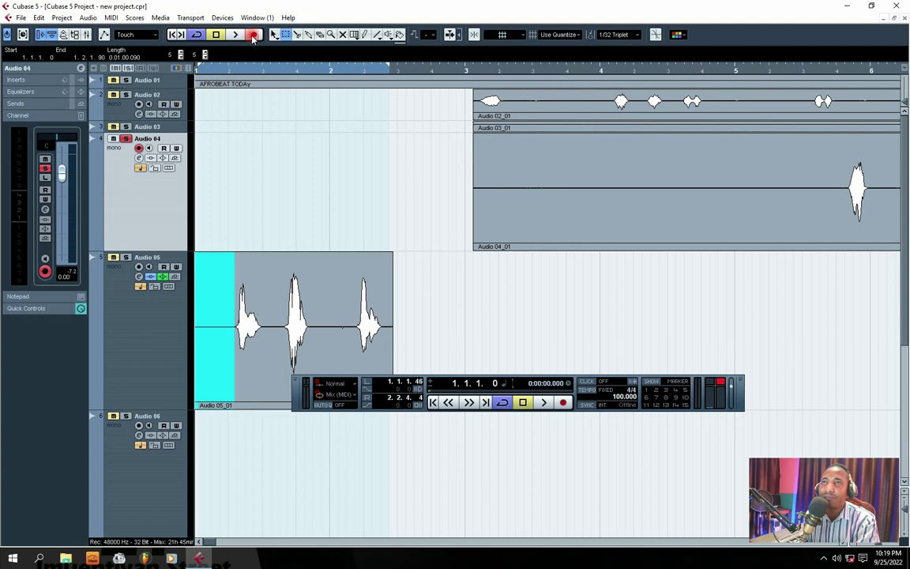
left_click(253, 35)
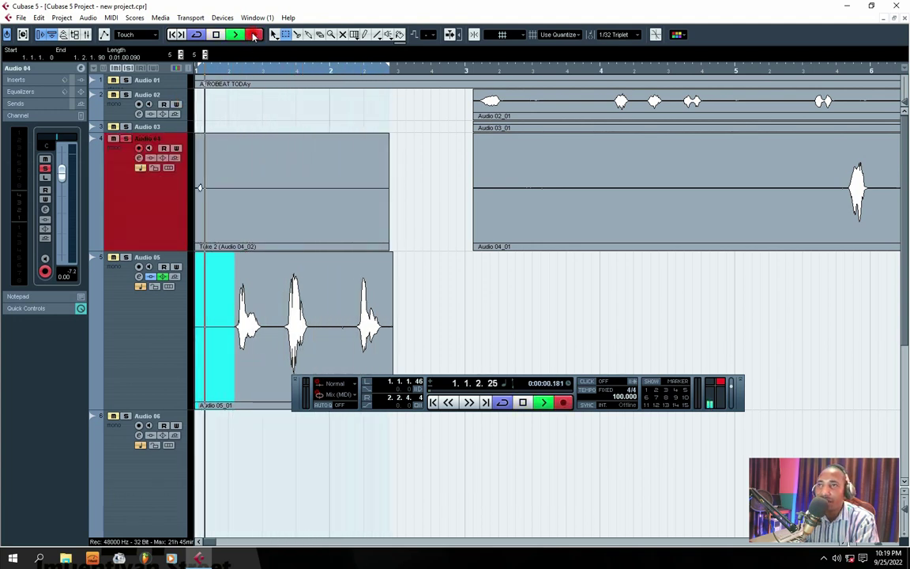
left_click(216, 35)
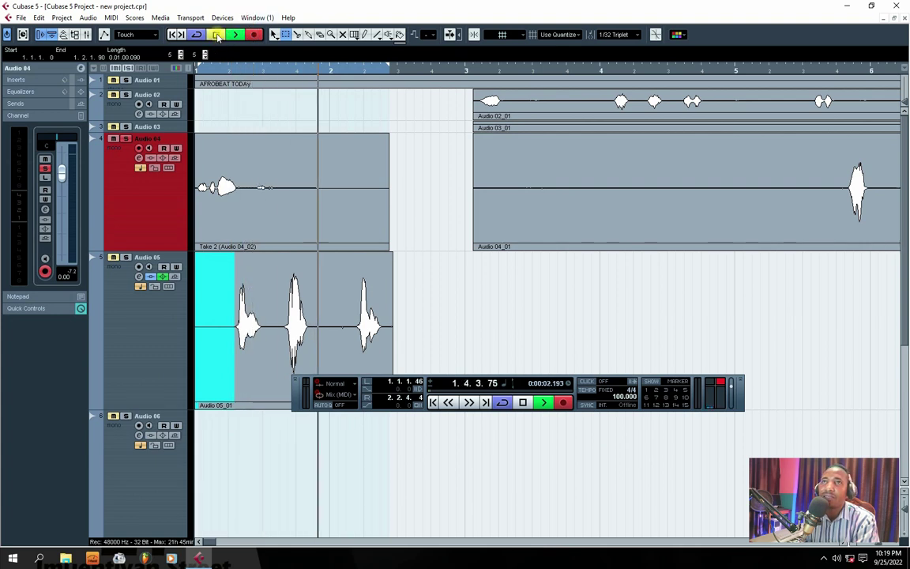
left_click(401, 170)
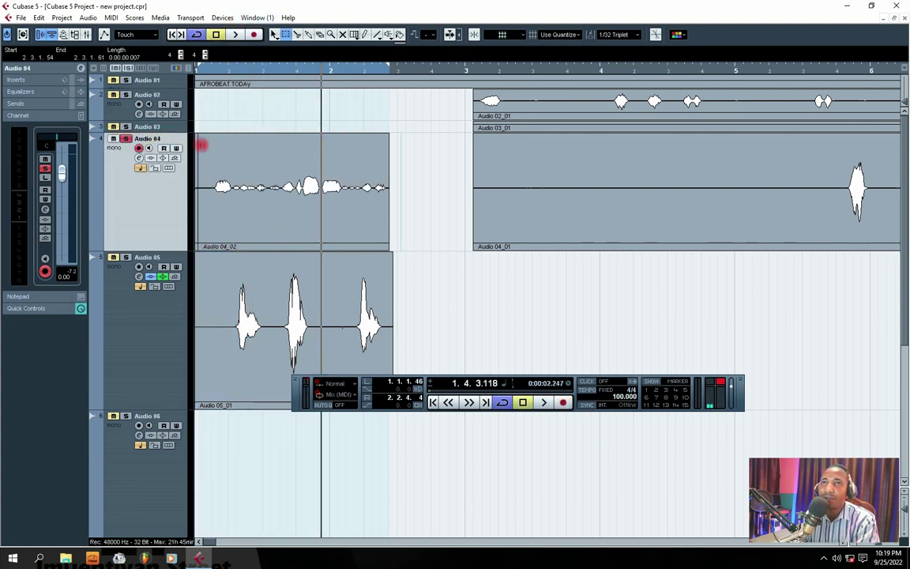
Raise the event volume of the new Audio 04 take to about 9.77 dB and audition it
left_click(272, 38)
left_click(270, 146)
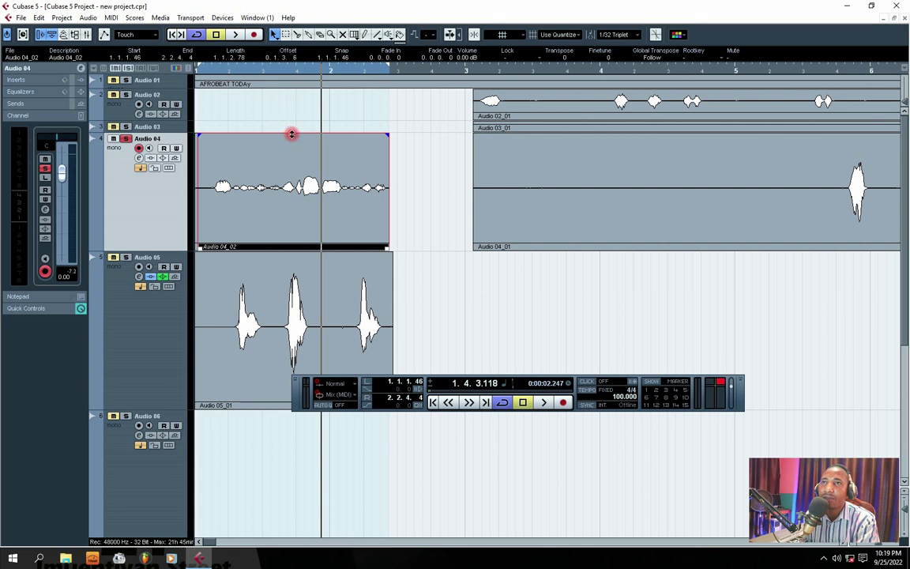
left_click_drag(293, 136, 268, 33)
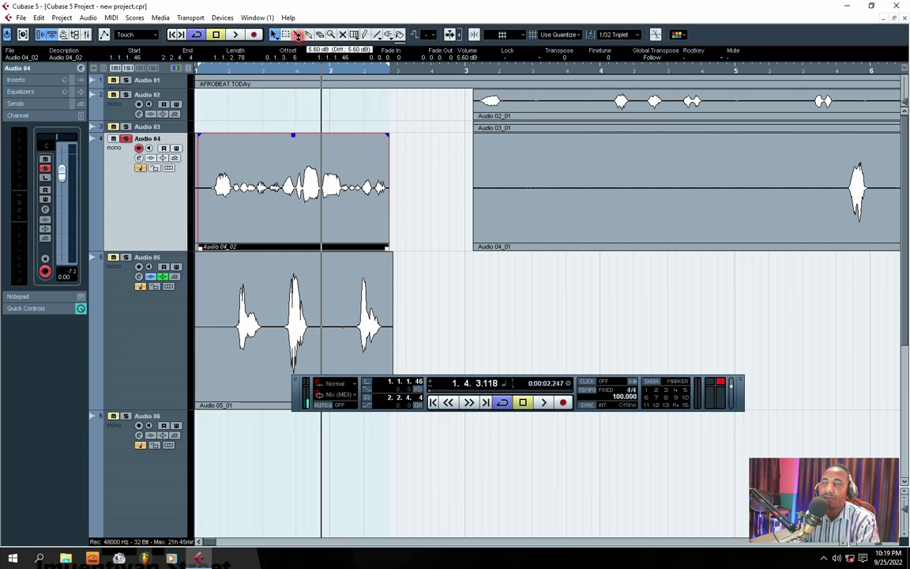
left_click(221, 183)
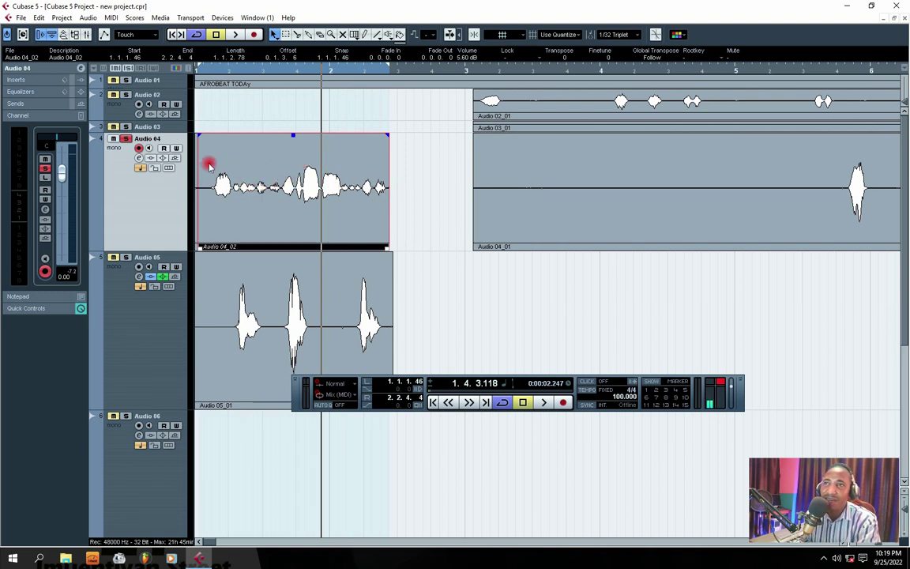
left_click_drag(295, 140, 294, 119)
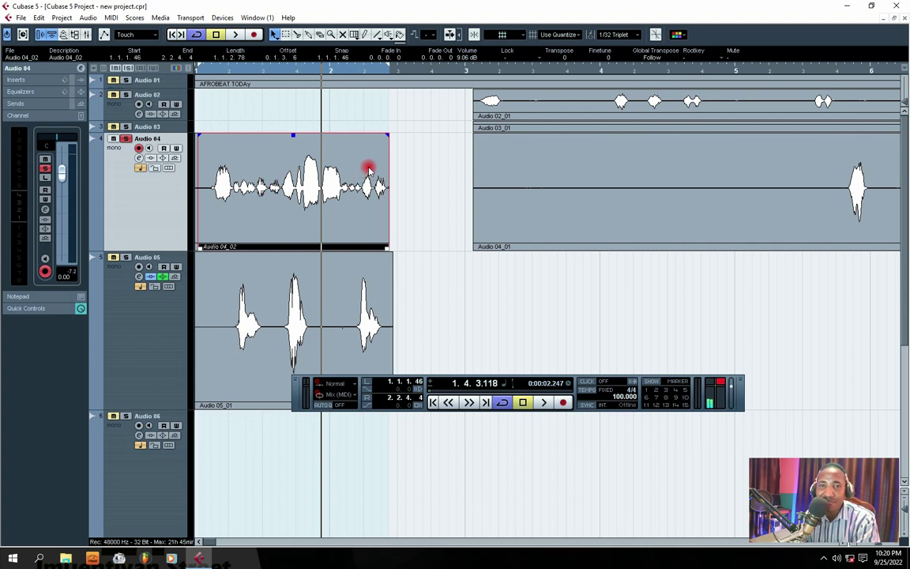
left_click_drag(292, 135, 290, 111)
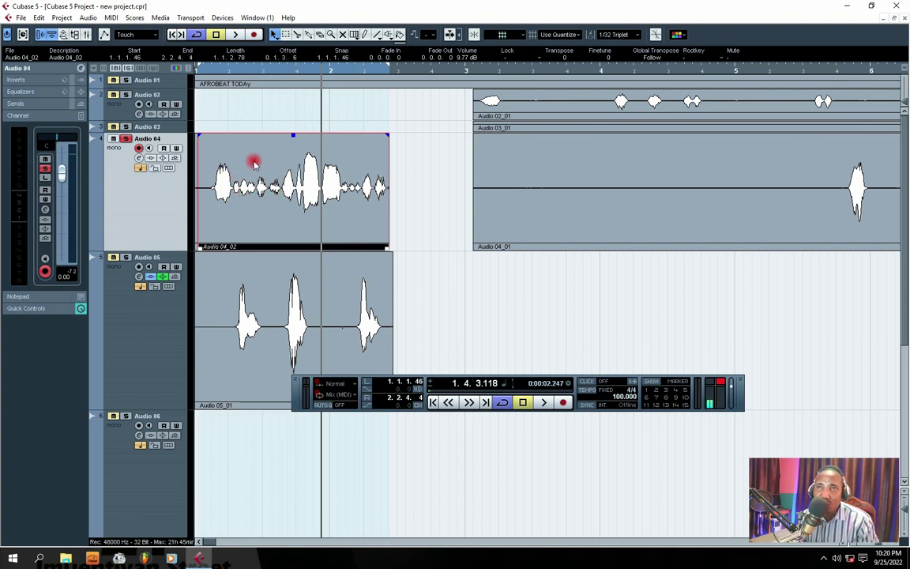
left_click(206, 71)
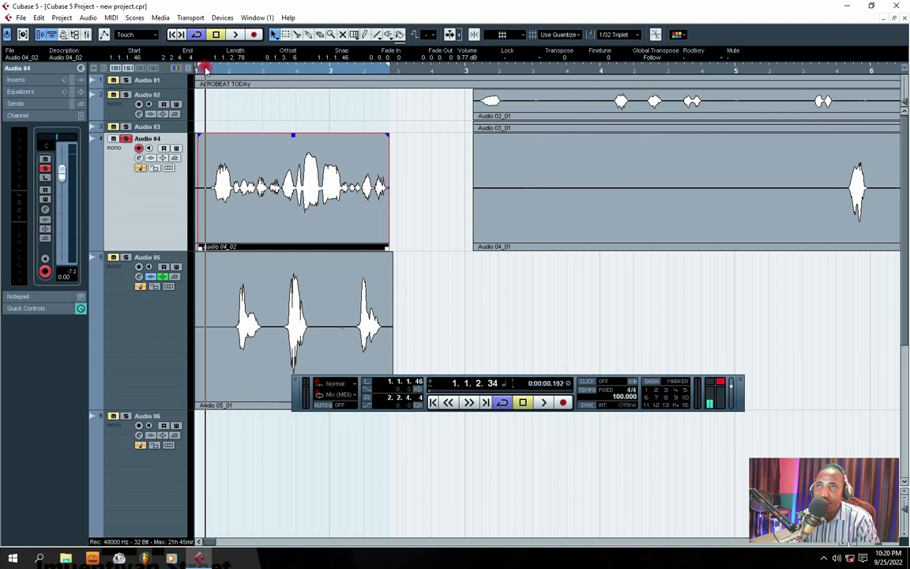
key("space")
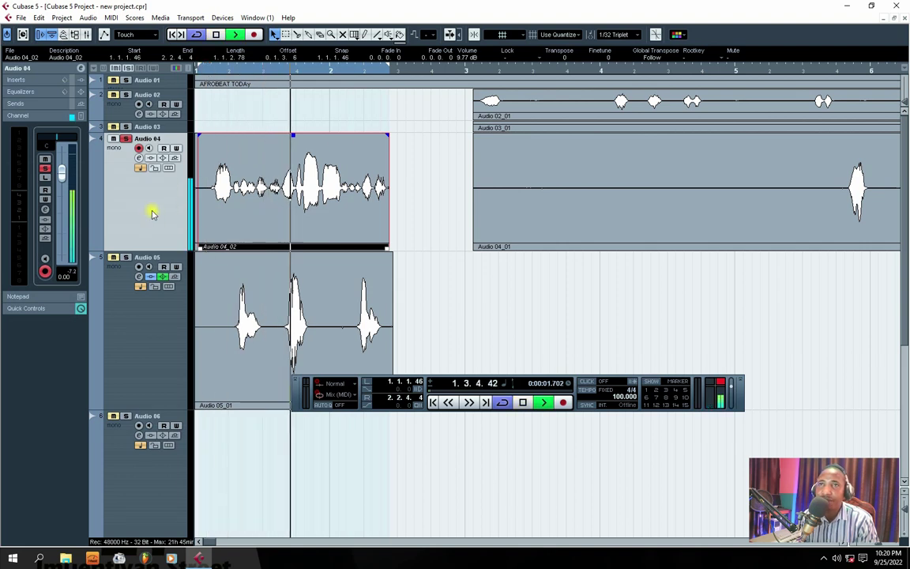
key("space")
Open the Audio 04 channel settings and load the Compressor dynamics effect in the first insert slot
left_click(75, 67)
left_click(81, 68)
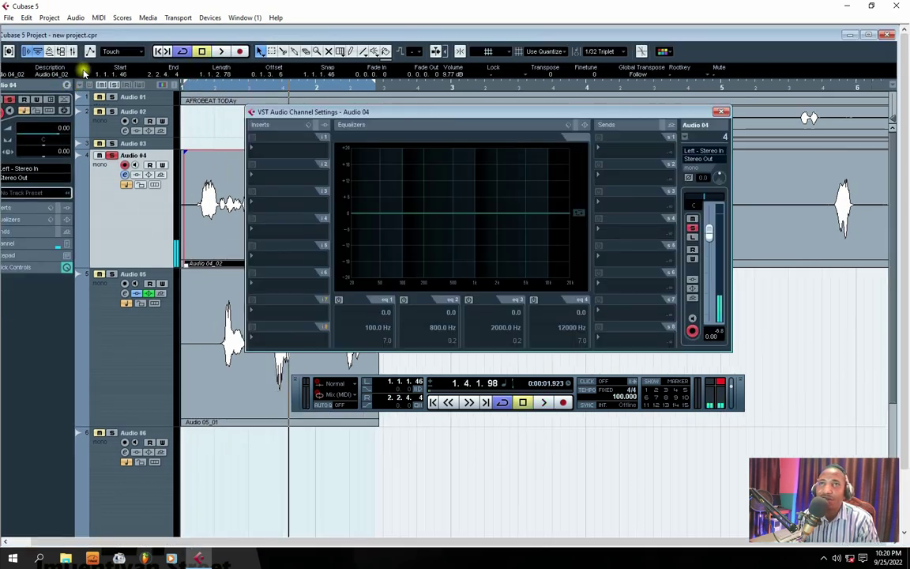
left_click(262, 147)
mouse_move(293, 205)
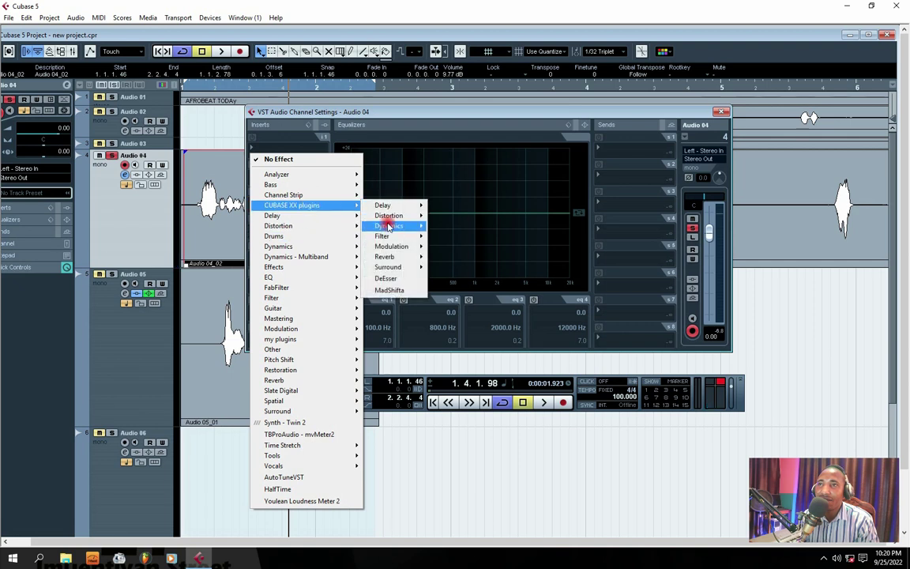
mouse_move(404, 229)
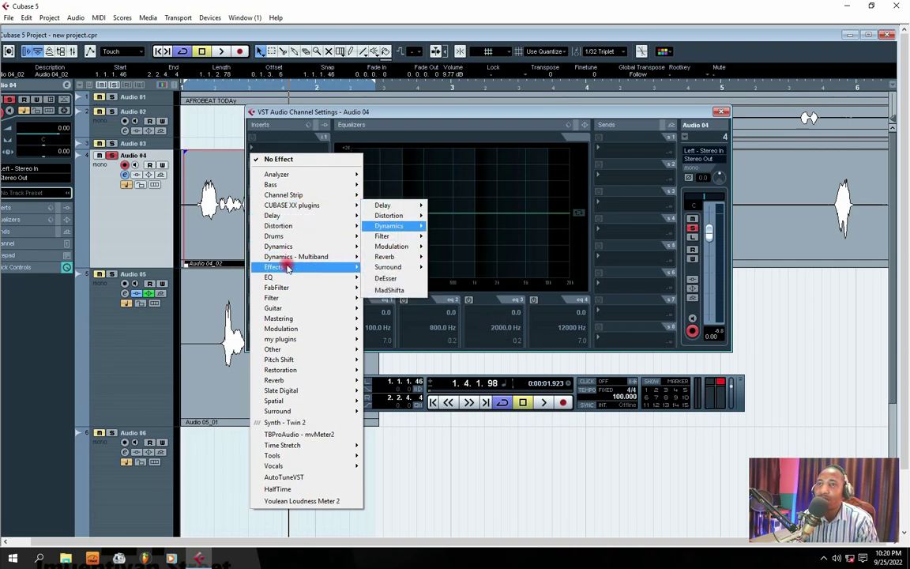
mouse_move(282, 246)
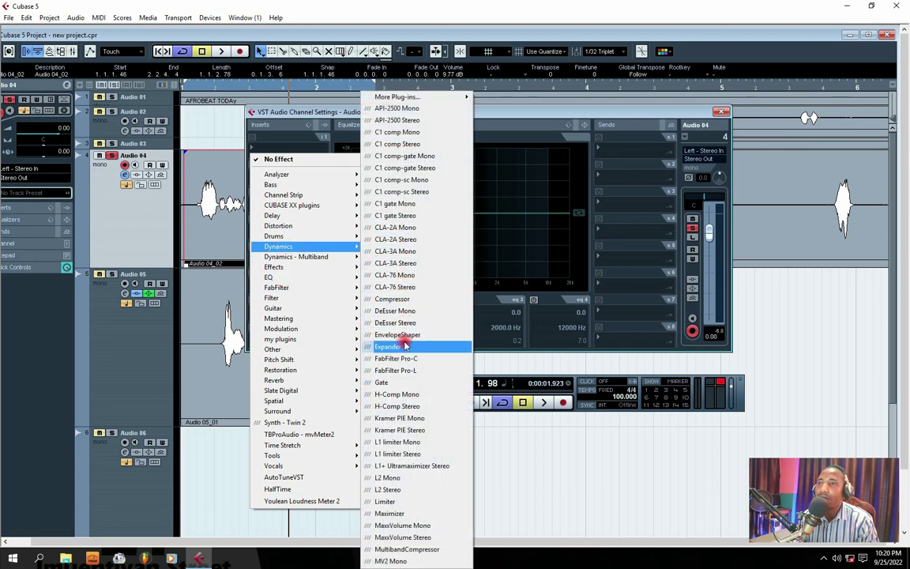
left_click(392, 299)
Set the Compressor's threshold to -36.5 and ratio to 2.66, turn off automatic make-up and set make-up gain to 10.9 while auditioning
key("space")
left_click_drag(374, 216, 336, 222)
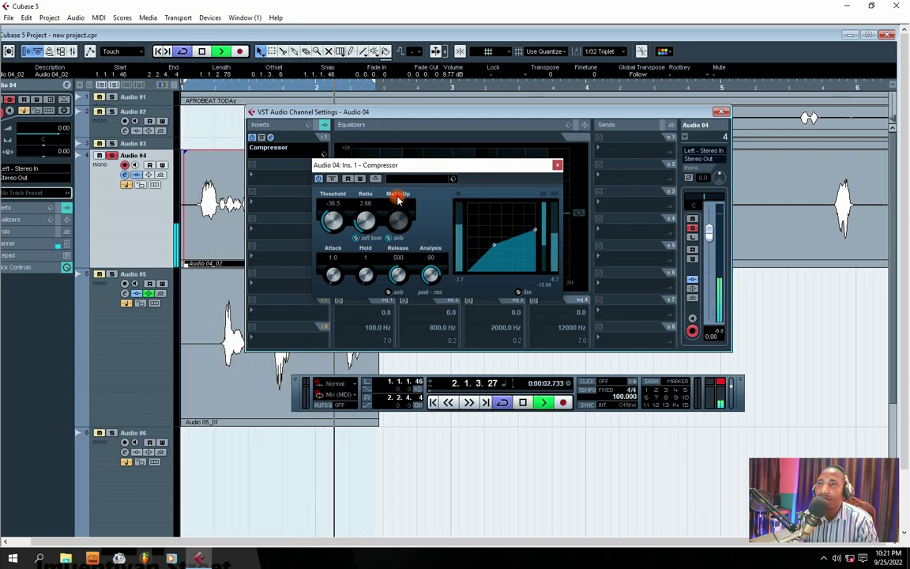
key("space")
left_click(389, 237)
key("space")
mouse_move(392, 223)
left_mouse_down()
mouse_move(403, 208)
mouse_move(401, 219)
left_mouse_up()
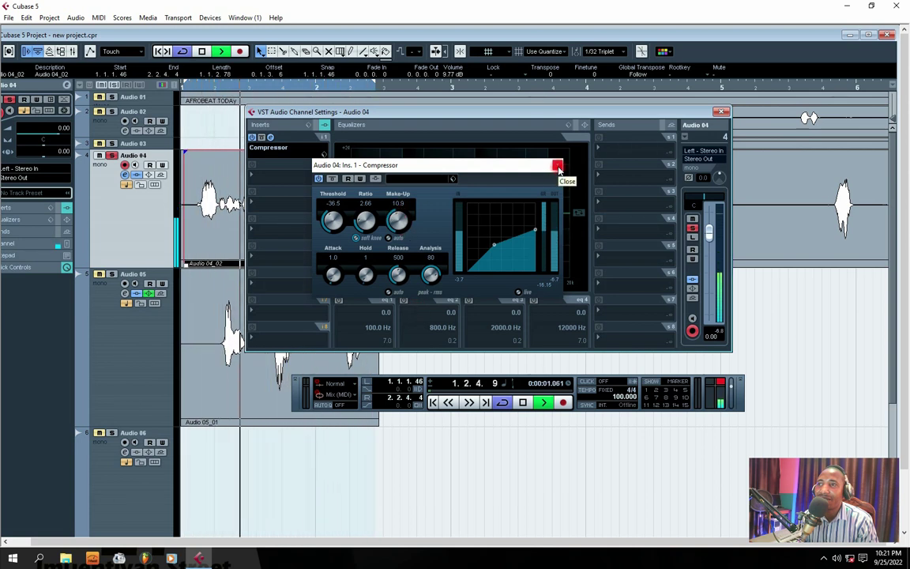
key("space")
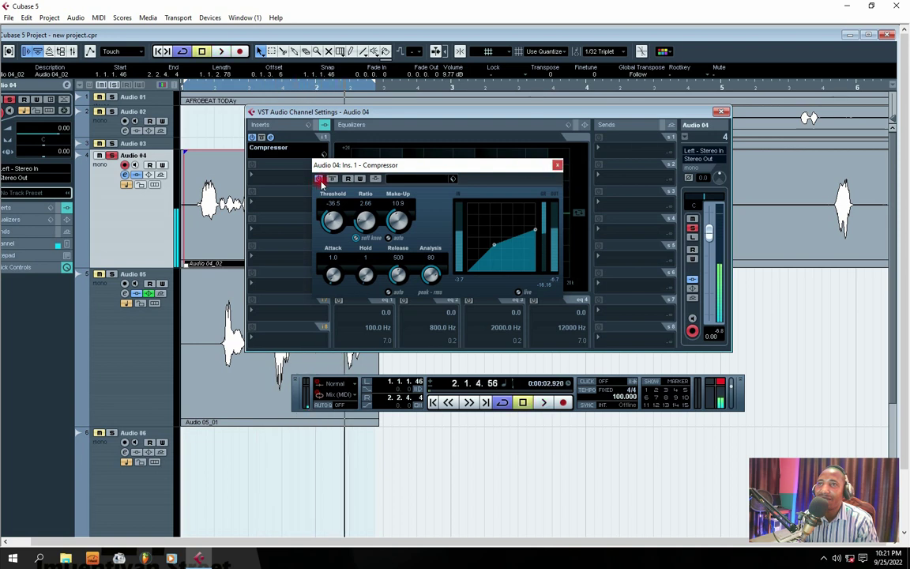
Compare the Audio 04 vocal with the Compressor turned off and turned back on
left_click(319, 179)
key("space")
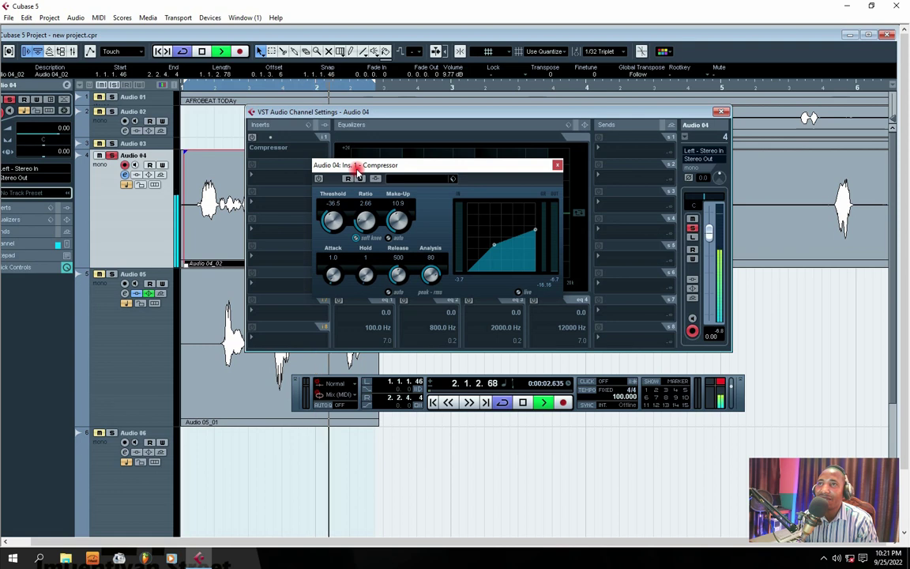
key("space")
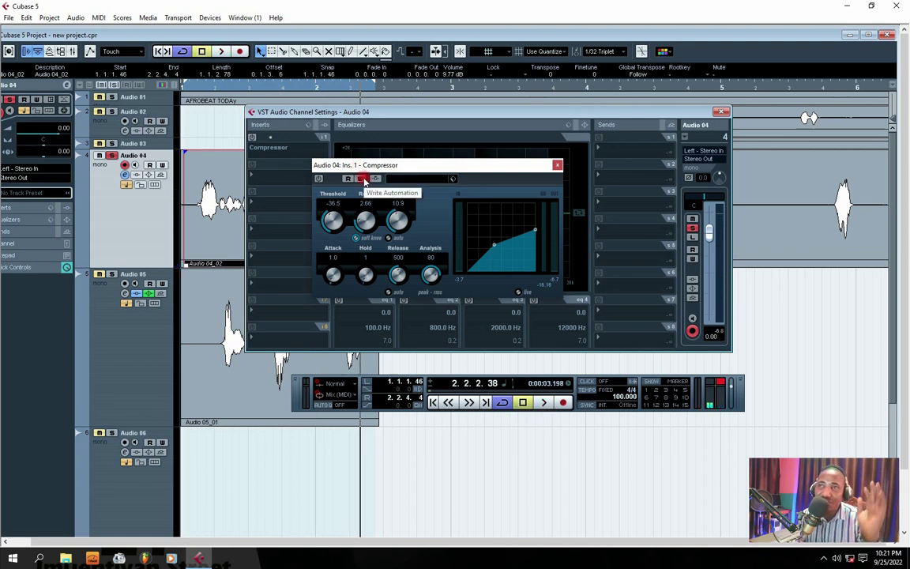
left_click_drag(360, 163, 283, 176)
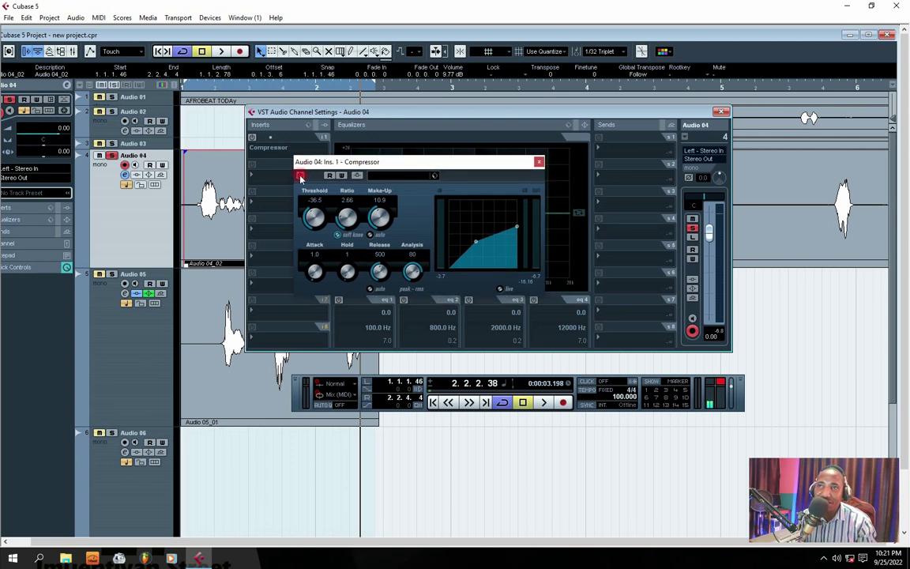
left_click(300, 176)
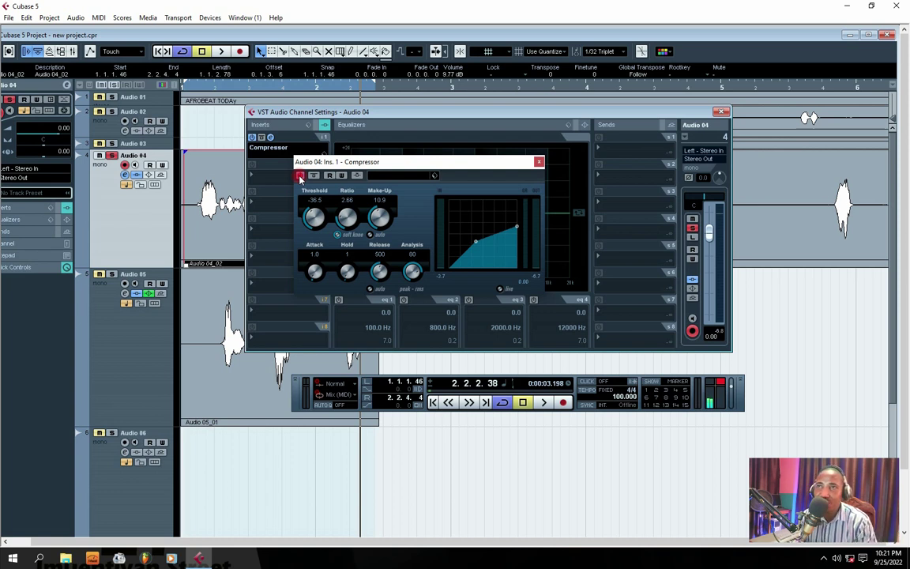
key("space")
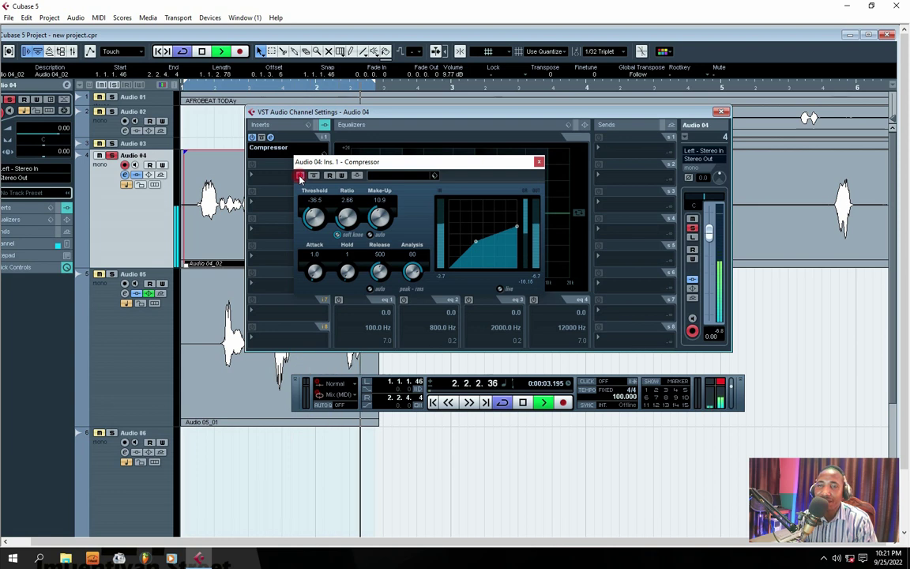
key("space")
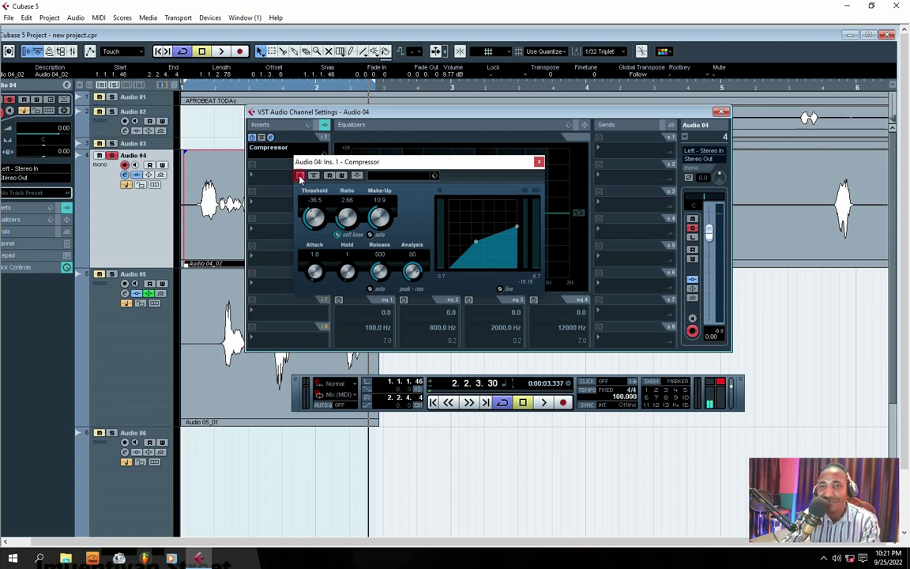
Move the Compressor window aside to examine the Audio 04 take's waveform, and close the plug-in
left_click_drag(347, 161, 418, 152)
left_click(225, 175)
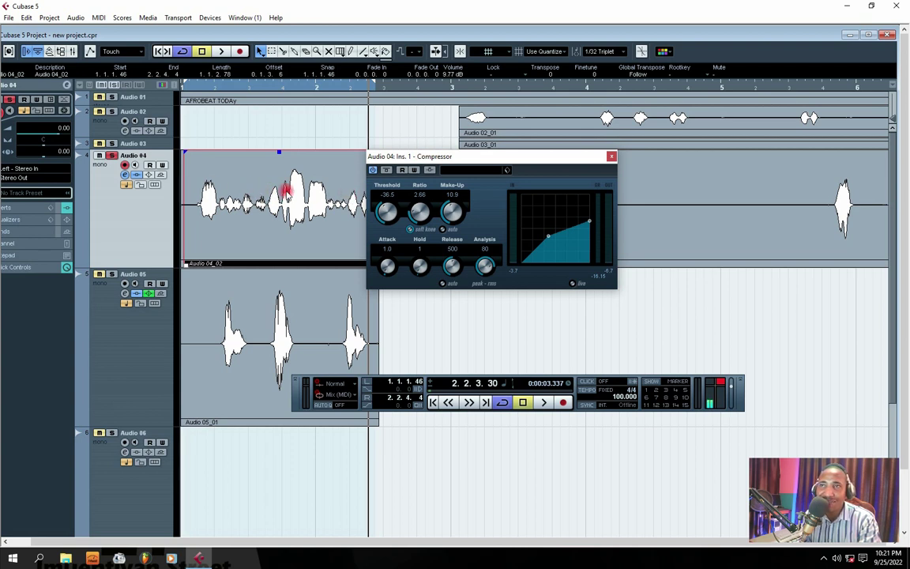
left_click_drag(418, 156, 399, 152)
left_click(592, 155)
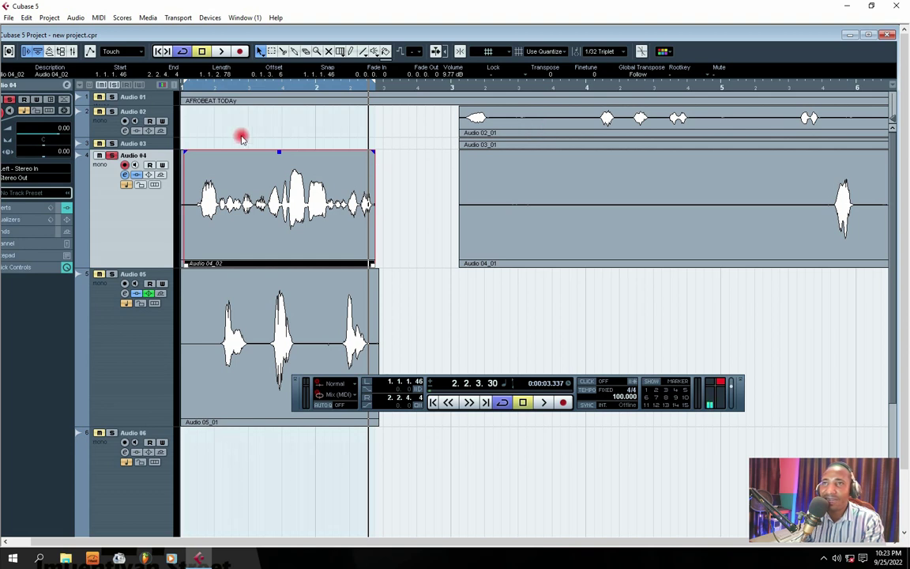
Raise the Audio 04 take's event volume to about 10.36 dB, auditioning it from near the start
left_click_drag(278, 150, 278, 114)
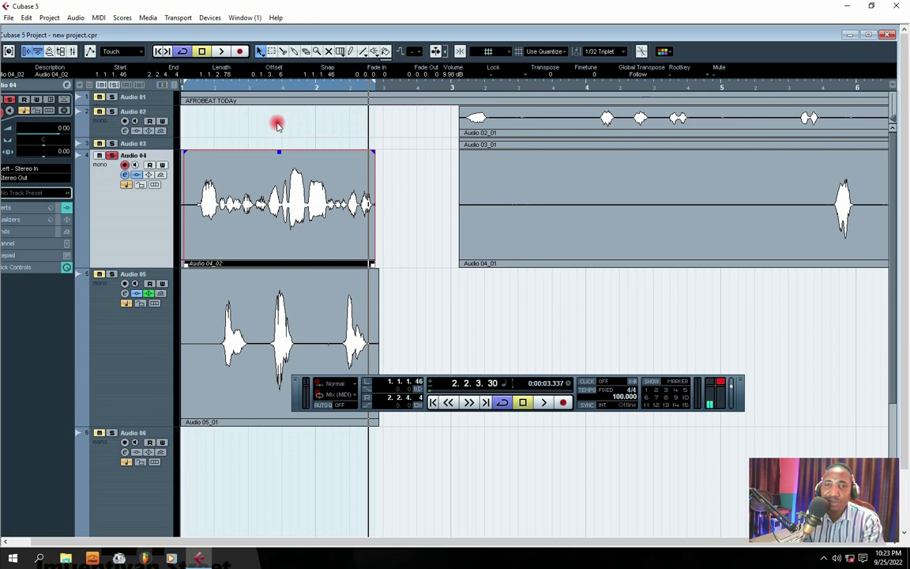
left_click(201, 85)
left_click(220, 52)
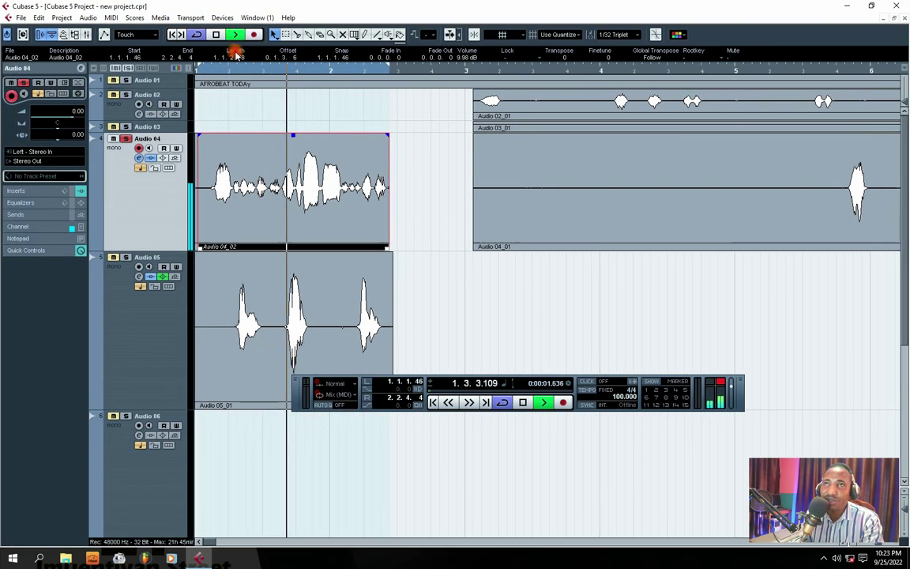
left_click(219, 35)
left_click_drag(295, 136, 280, 121)
Lower the Audio 04 channel fader to about -5 dB while auditioning the compressed vocal
left_click(213, 71)
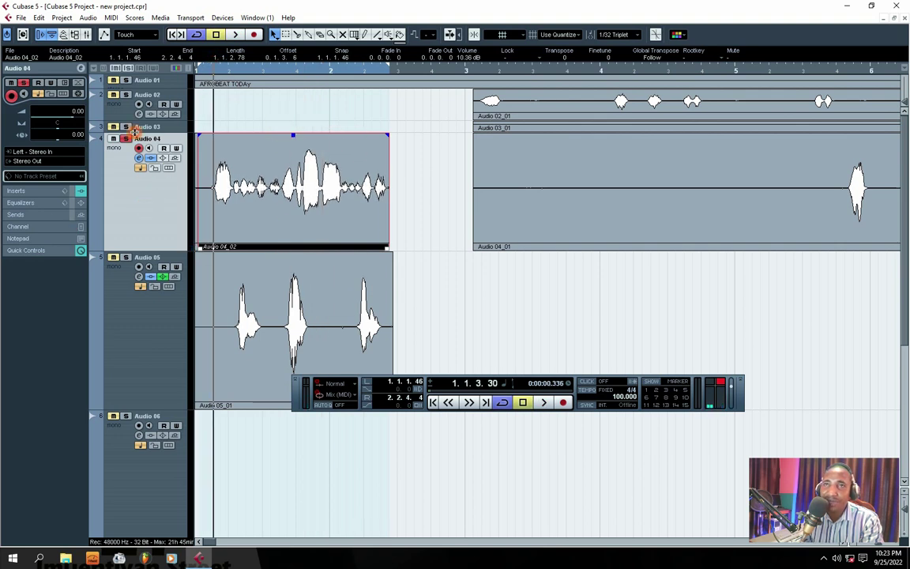
left_click(67, 227)
left_click_drag(62, 183, 64, 189)
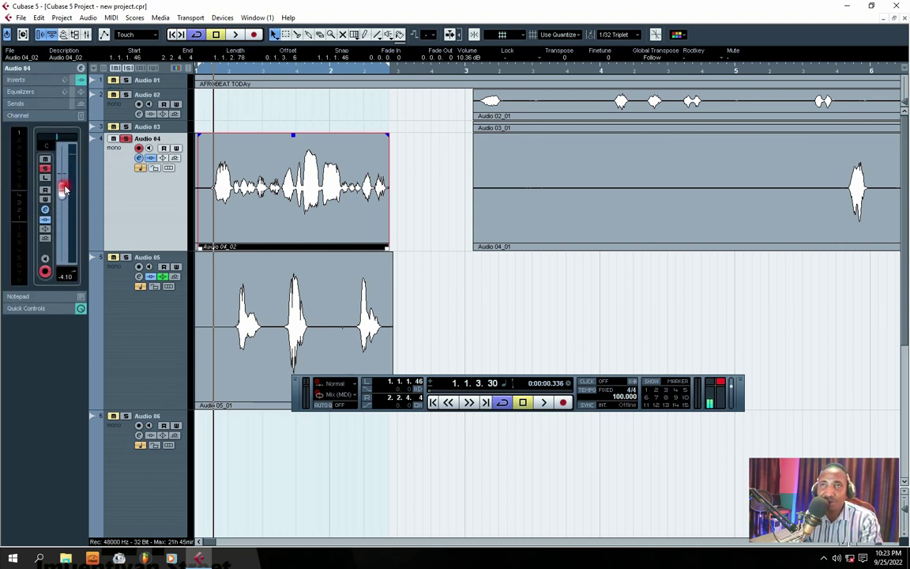
left_click(235, 34)
mouse_move(63, 188)
left_mouse_down()
mouse_move(68, 203)
mouse_move(63, 198)
left_mouse_up()
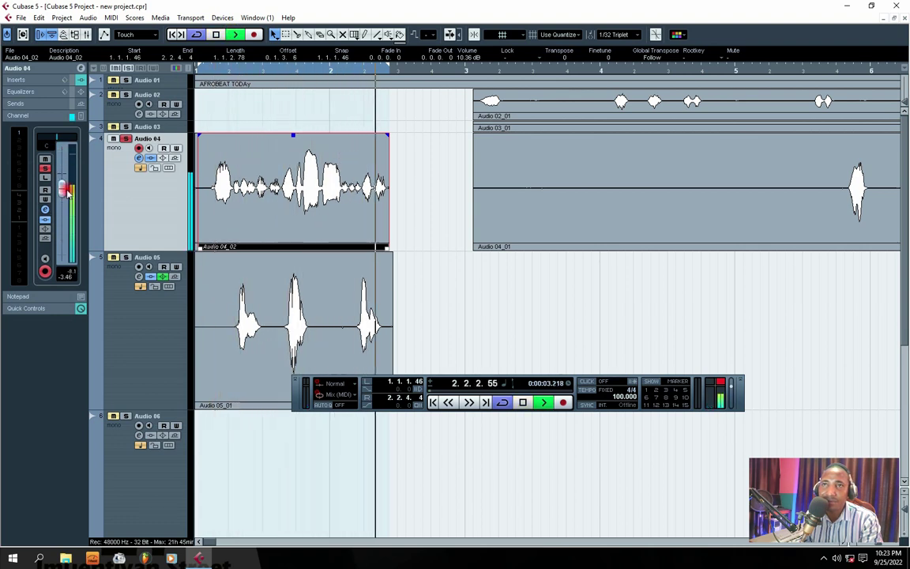
key("space")
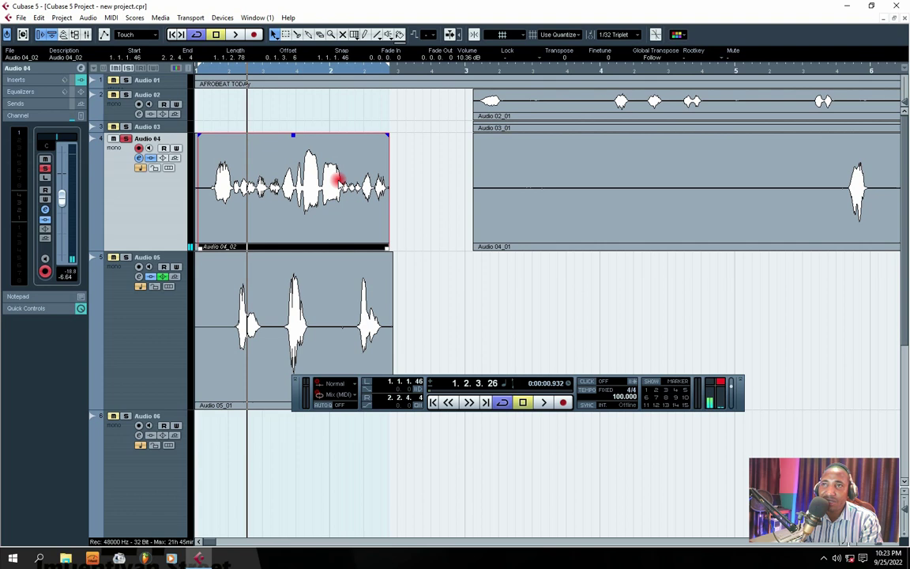
mouse_move(63, 196)
left_mouse_down()
mouse_move(62, 162)
mouse_move(69, 207)
mouse_move(68, 166)
mouse_move(68, 195)
left_mouse_up()
key("space")
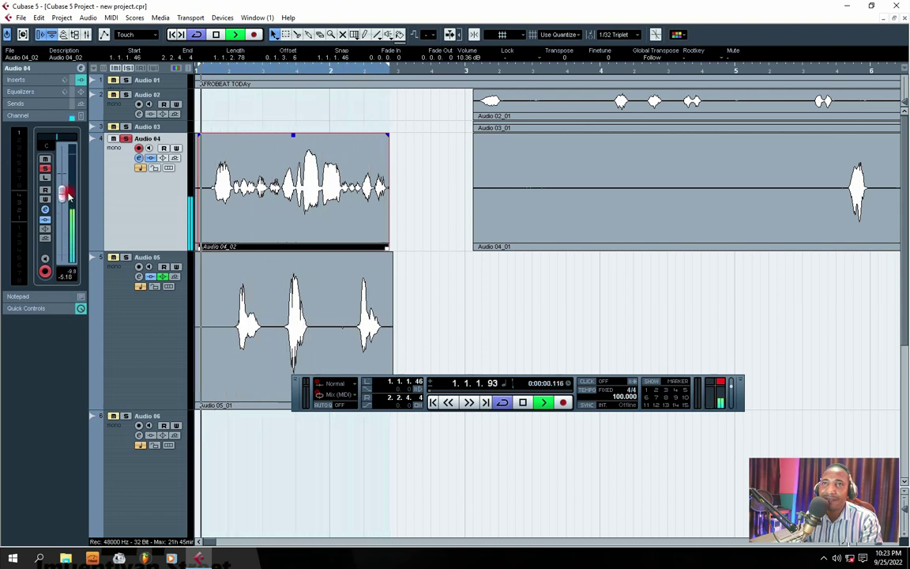
left_click(217, 35)
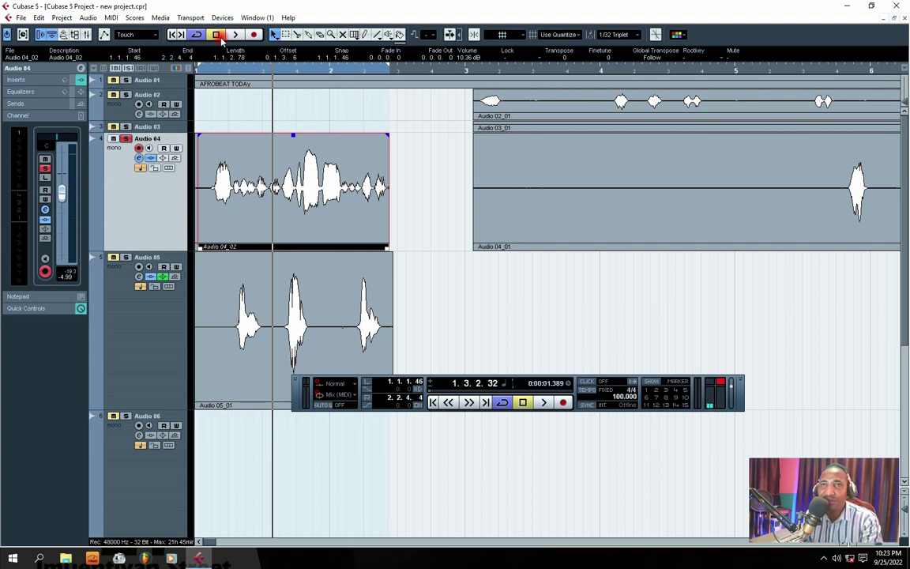
Raise the Audio 04 channel fader to about -3.3 dB and return the playback cursor to the project start
left_click_drag(61, 192, 60, 187)
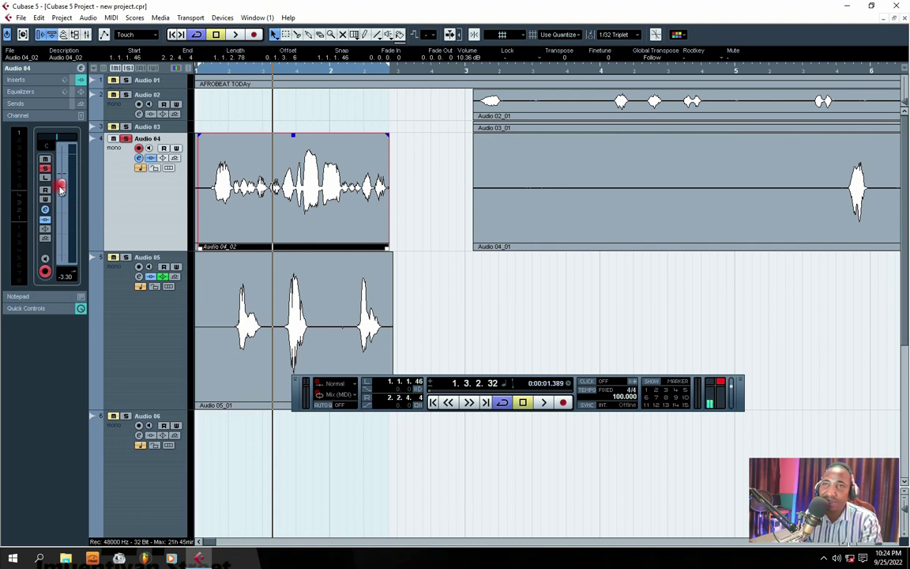
left_click(214, 35)
left_click(177, 35)
left_click(172, 34)
left_click(208, 36)
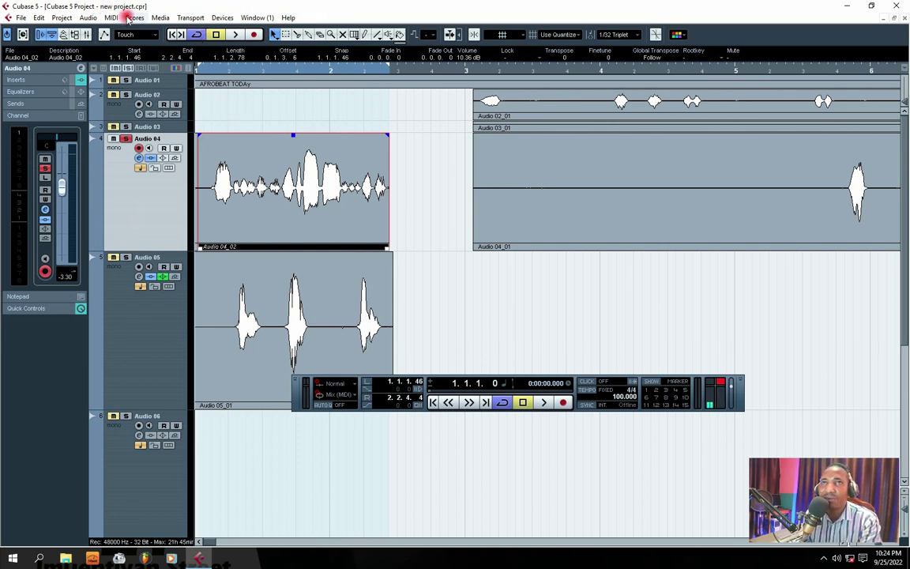
Open Device Setup to examine the VST Audio System's driver, latency and sample rate, and close the dialog
left_click(220, 19)
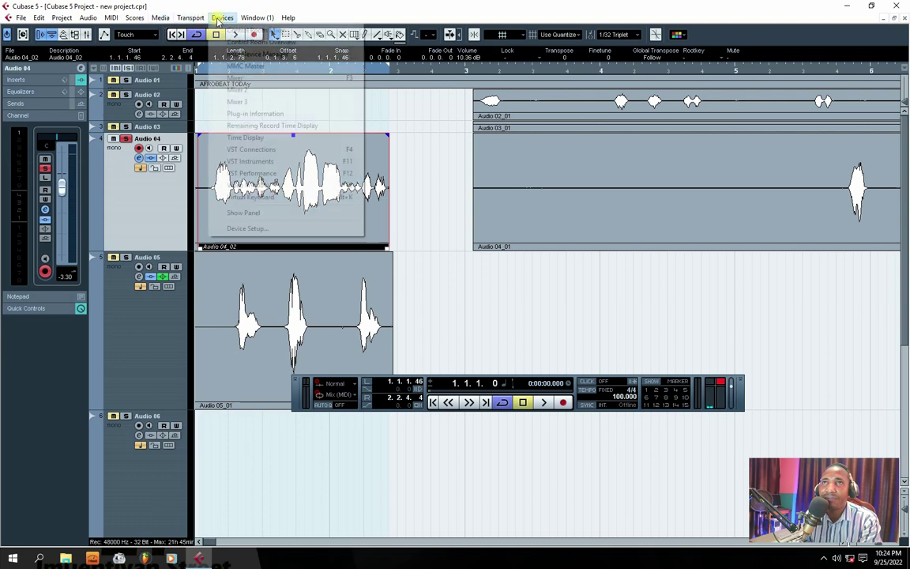
left_click(241, 228)
left_click_drag(362, 99, 340, 82)
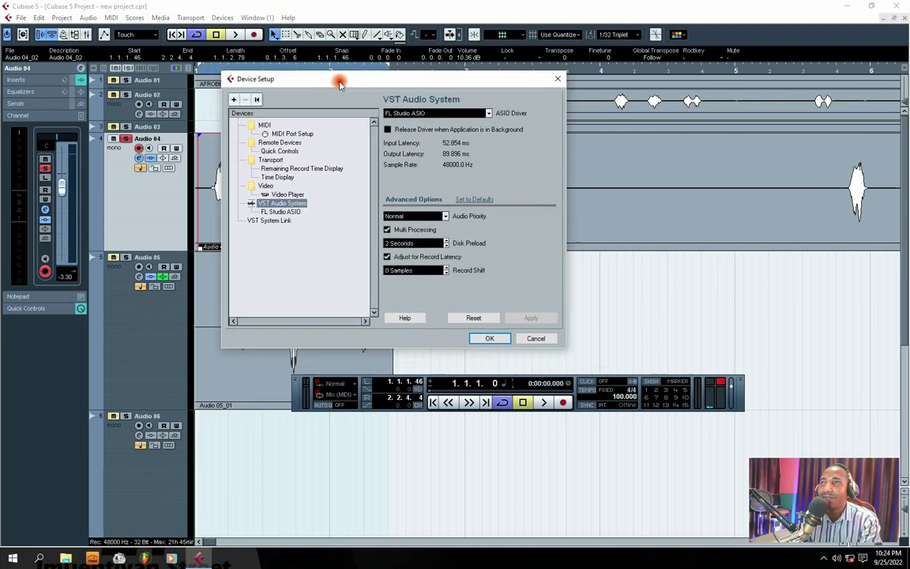
left_click(541, 83)
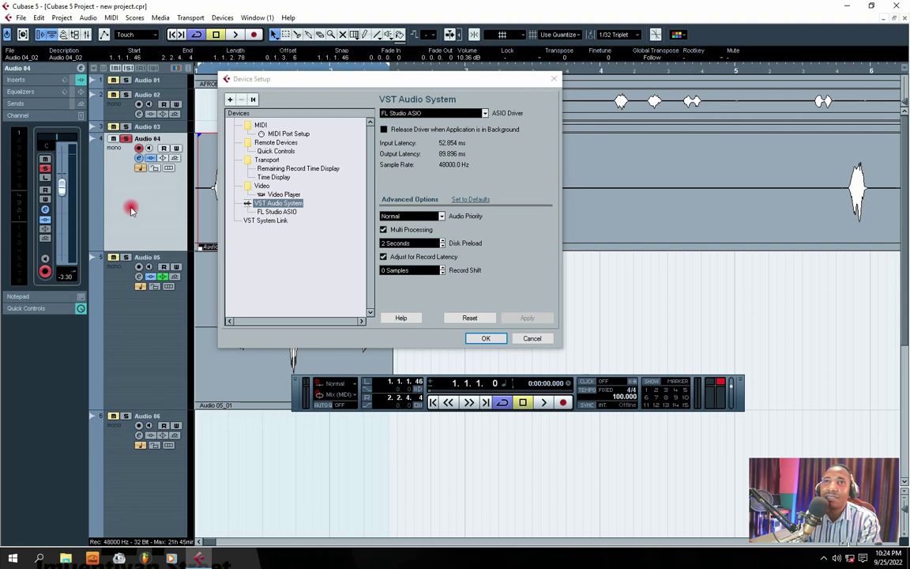
Open Project Setup to examine the project's sample rate and record format, and close it without making changes
left_click(60, 19)
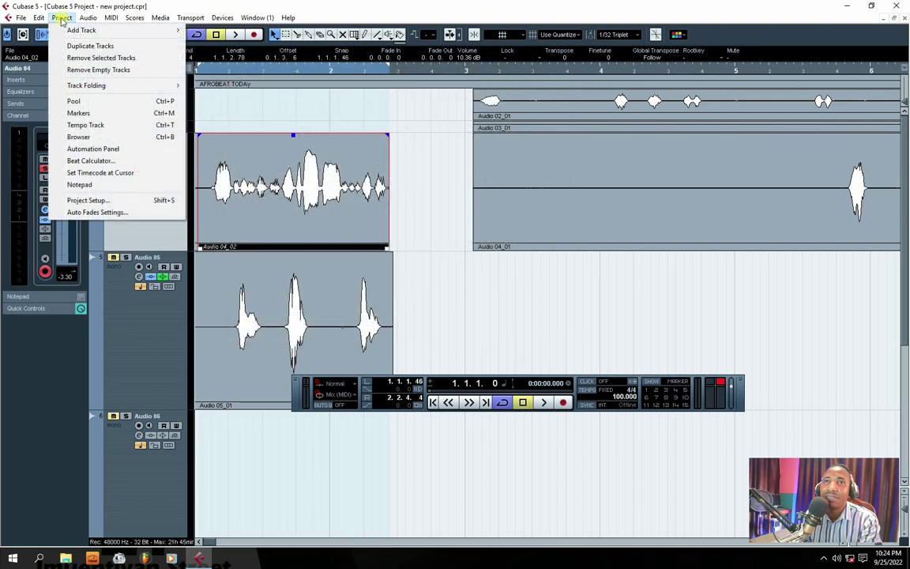
left_click(85, 200)
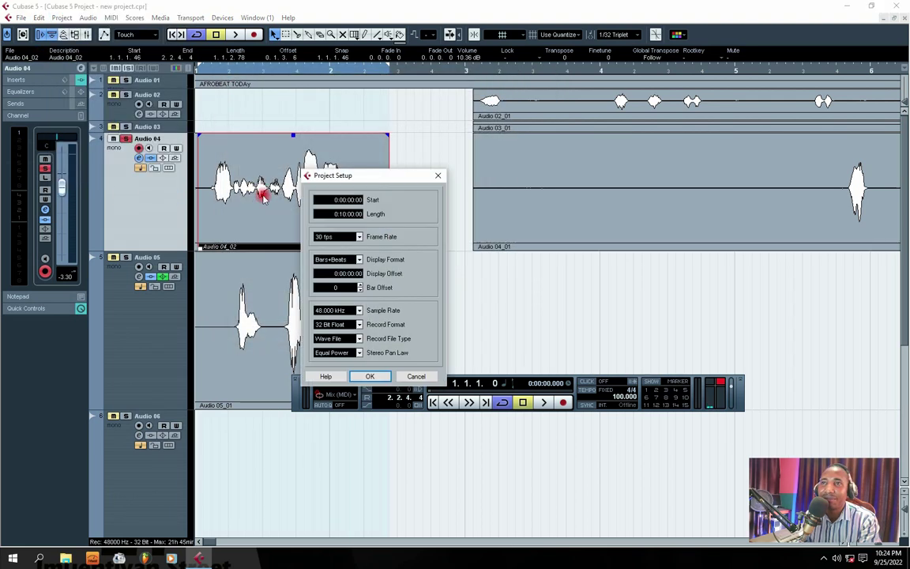
left_click_drag(314, 174, 184, 54)
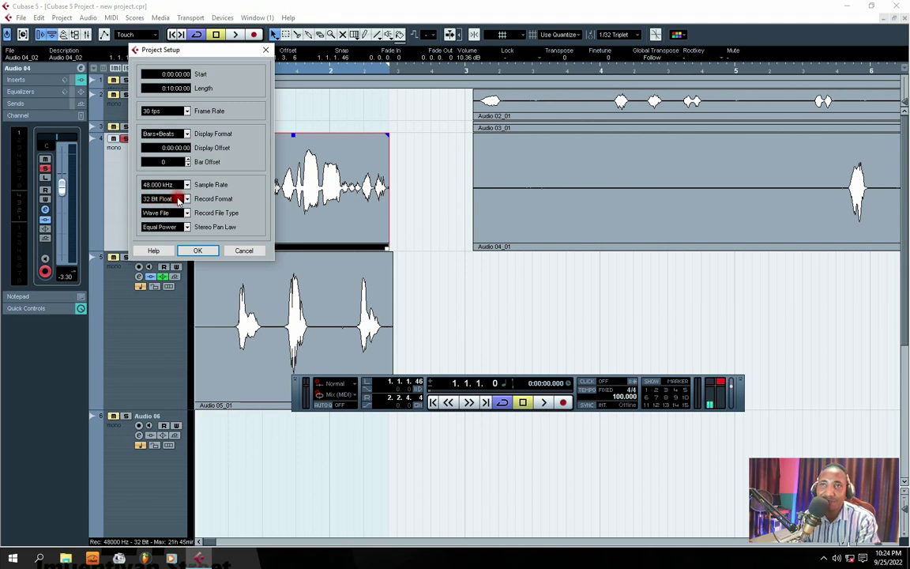
left_click(263, 52)
left_click(218, 70)
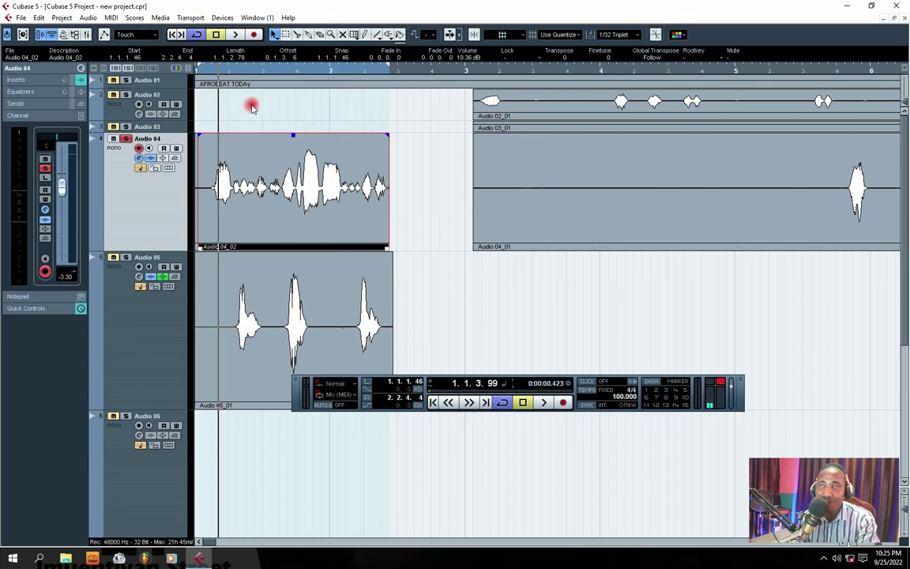
Collapse the heights of the Audio 02, Audio 04 and Audio 05 tracks, and select the Audio 06 track
left_click_drag(128, 121, 126, 99)
left_click(130, 169)
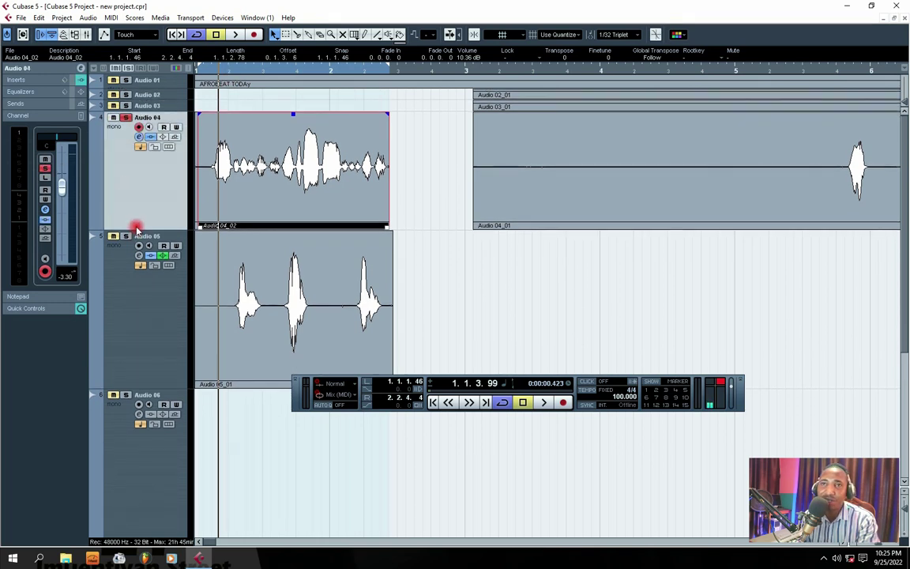
left_click_drag(136, 228, 144, 127)
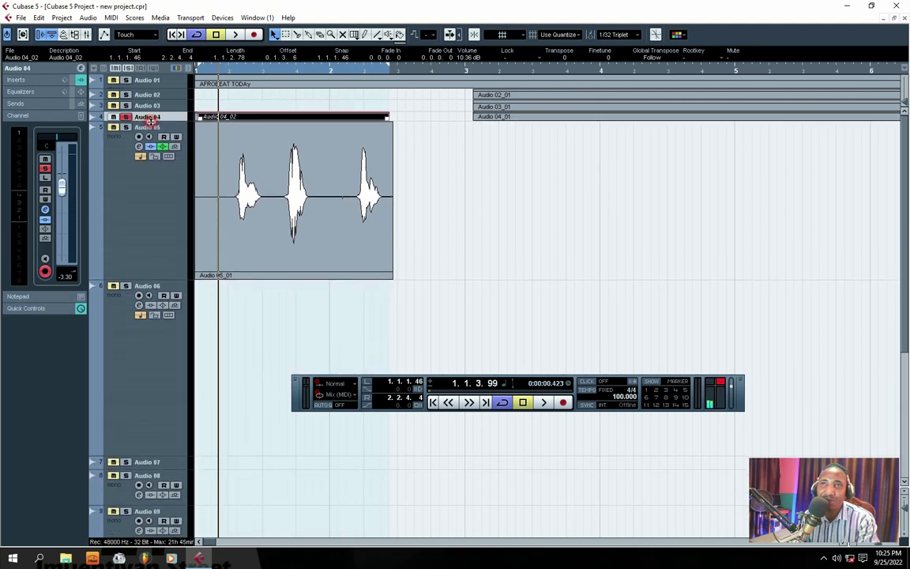
left_click(132, 224)
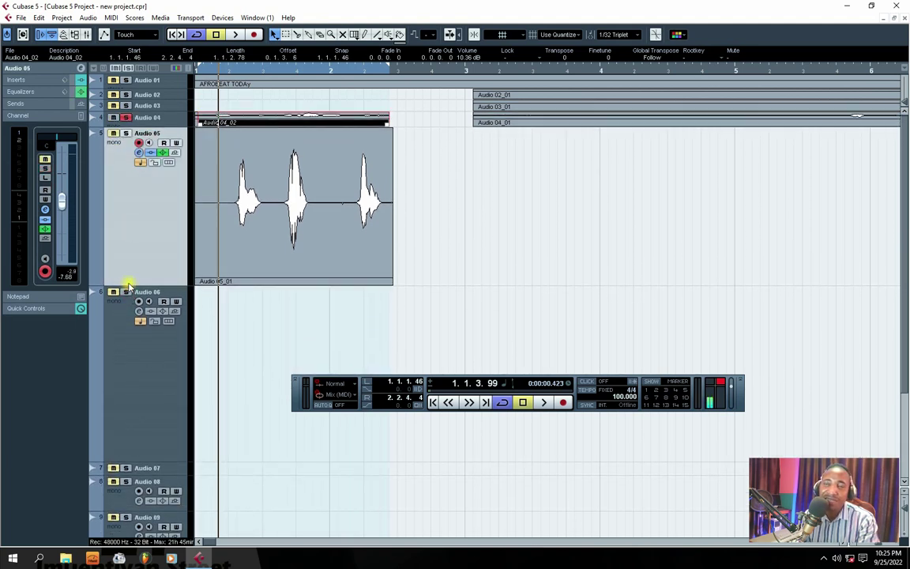
left_click_drag(127, 285, 128, 141)
left_click(138, 234)
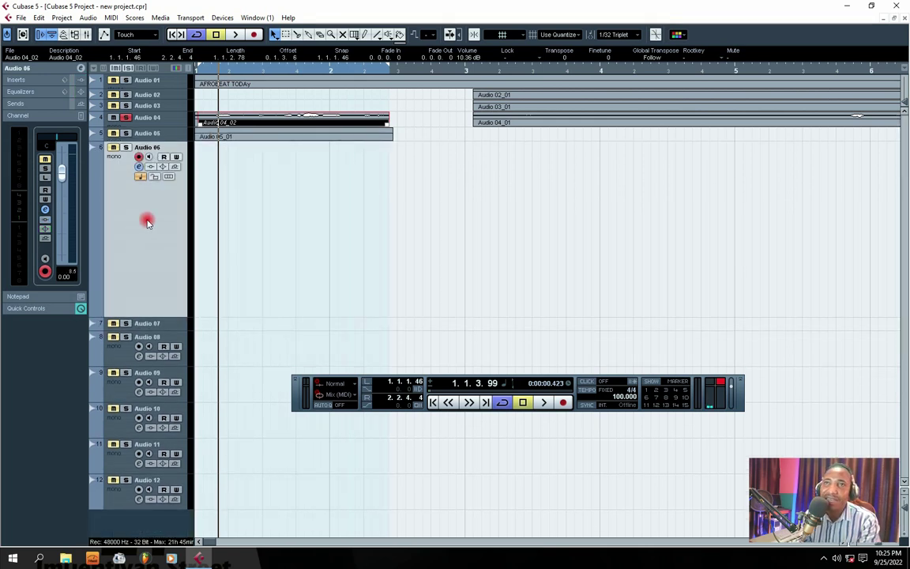
Solo the Audio 08 track and set the locator range from 1.1.1.0 to 2.2.4.35, leaving no event selected
left_click(124, 338)
left_click(138, 136)
left_click(155, 200)
left_click_drag(199, 68, 172, 69)
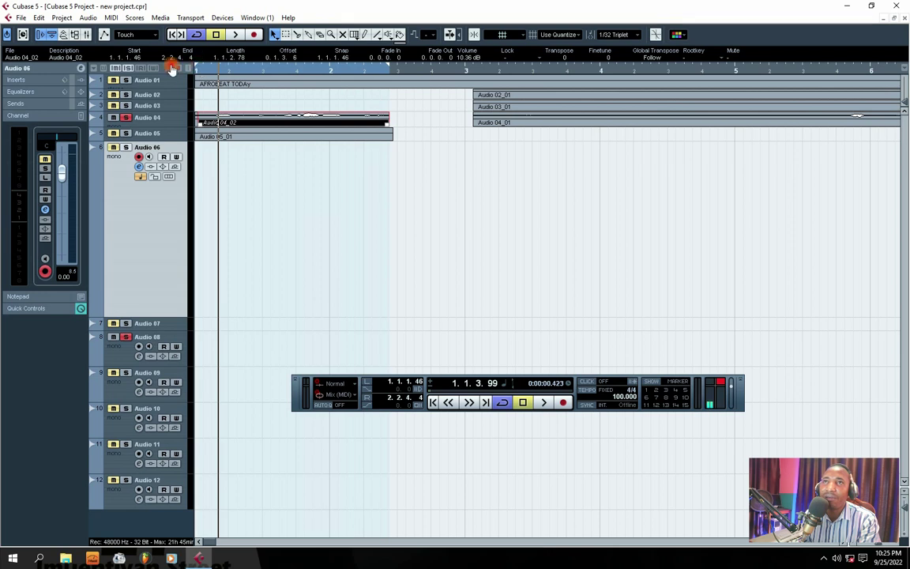
left_click(394, 170)
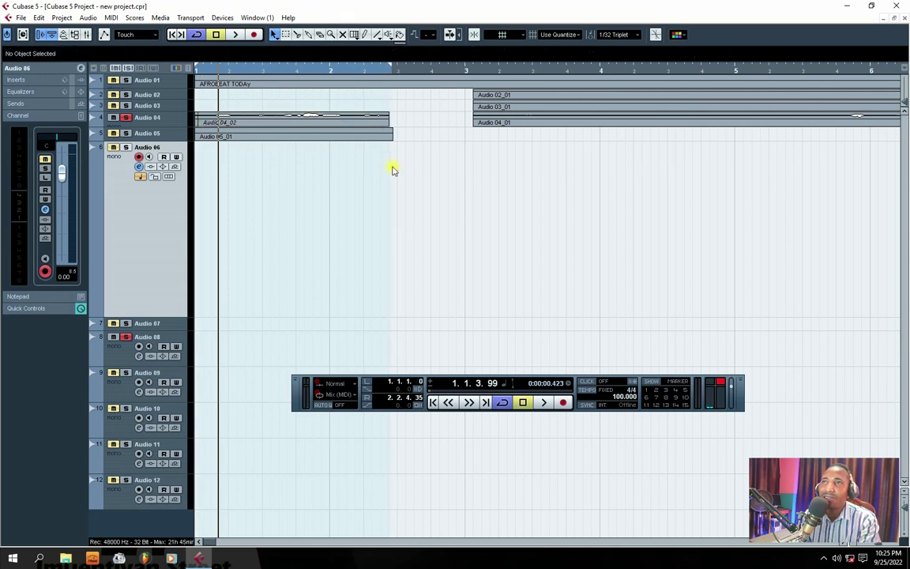
Open the Export Audio Mixdown settings and set the export sample rate to 44.100 kHz
left_click(21, 17)
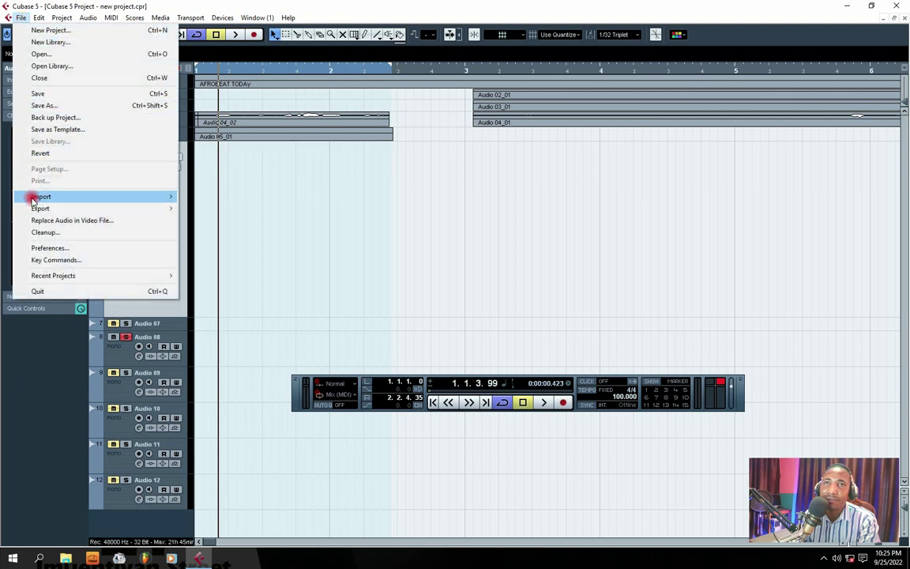
mouse_move(36, 209)
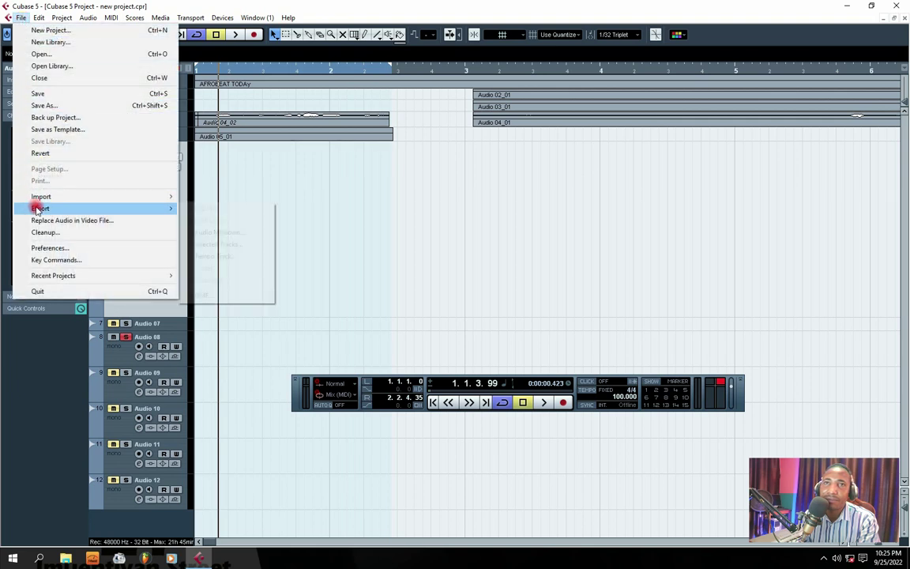
left_click(218, 233)
left_click_drag(349, 125, 358, 77)
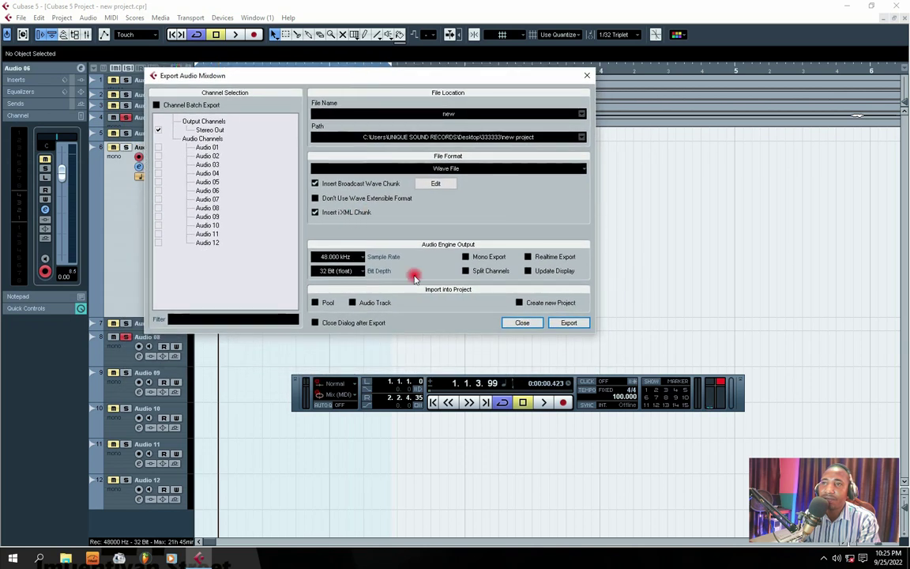
left_click(361, 256)
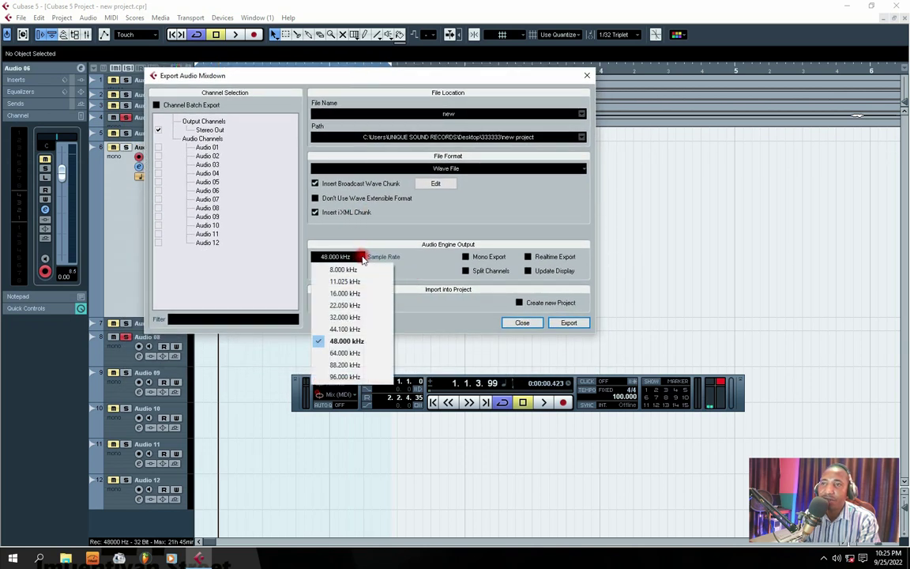
left_click(343, 329)
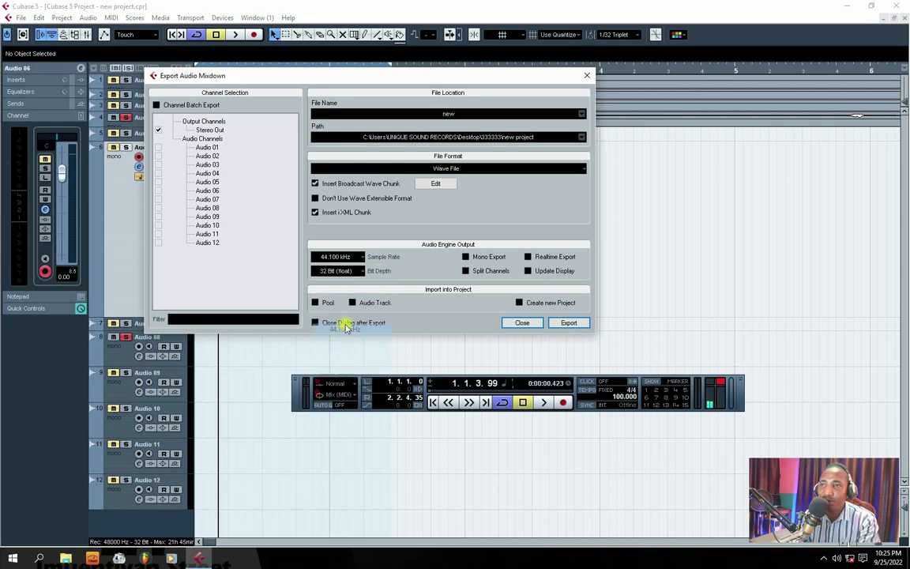
left_click(351, 257)
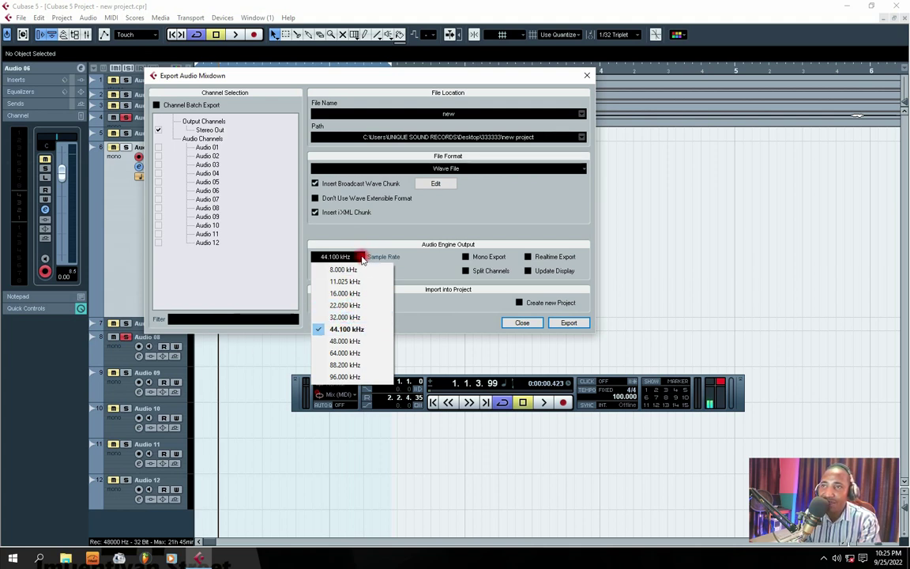
left_click(344, 329)
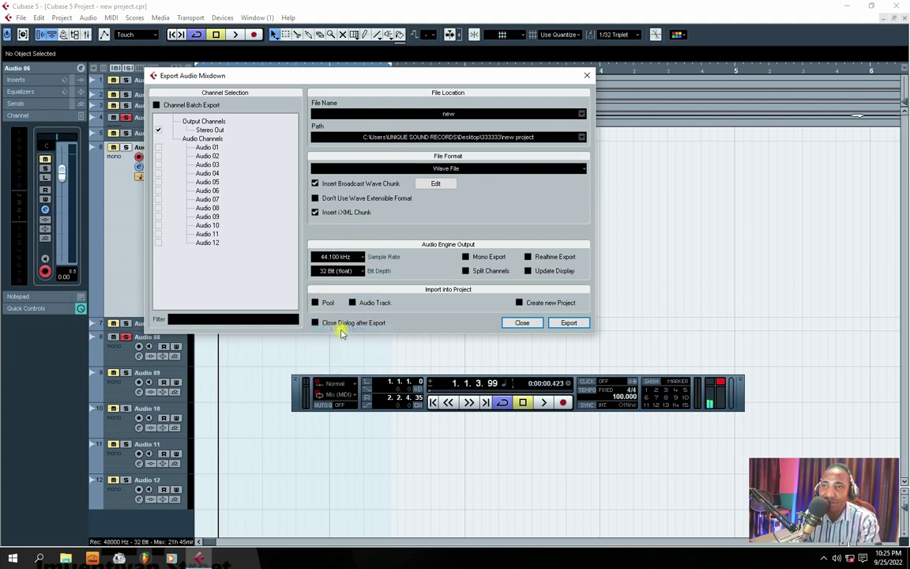
left_click(363, 257)
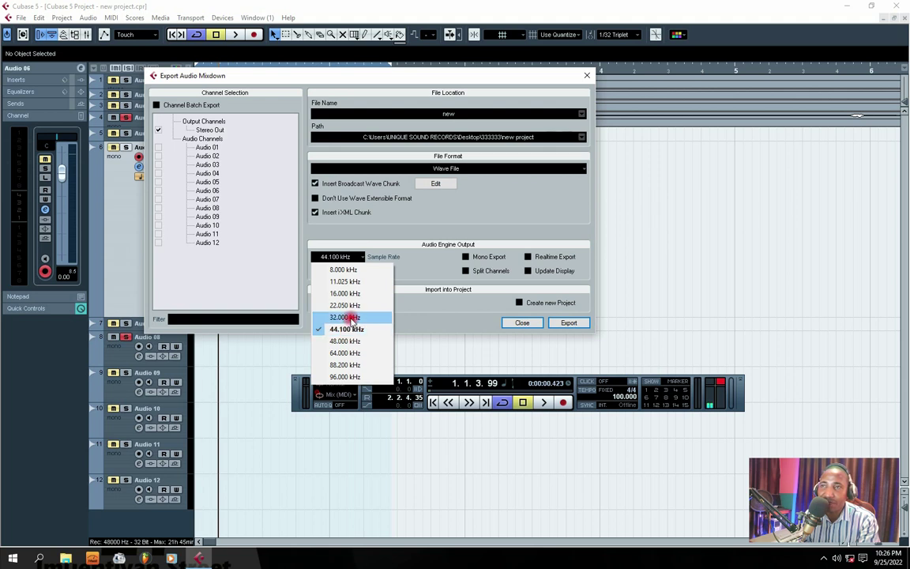
left_click(360, 258)
Try the export bit depth at 16 Bit, and change it to 24 Bit
left_click(359, 271)
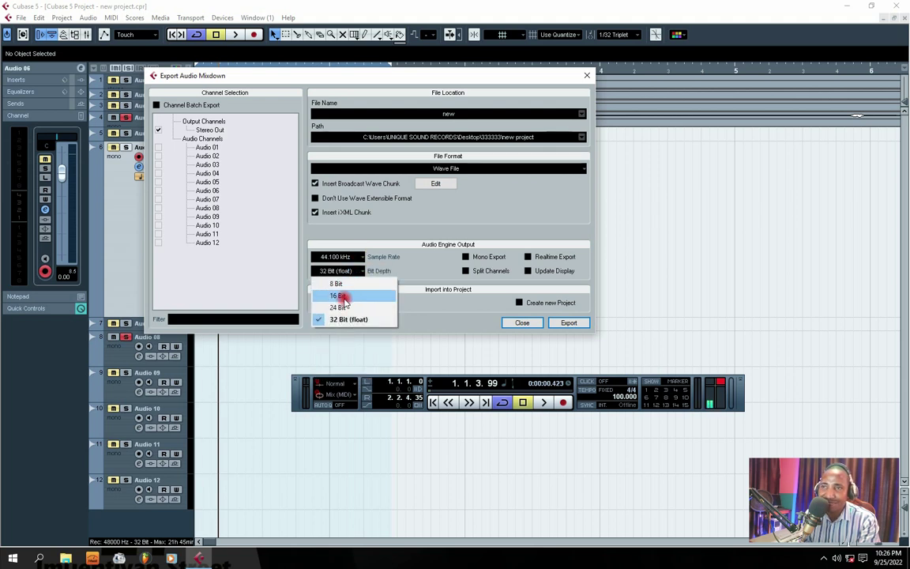
left_click(355, 288)
left_click(363, 270)
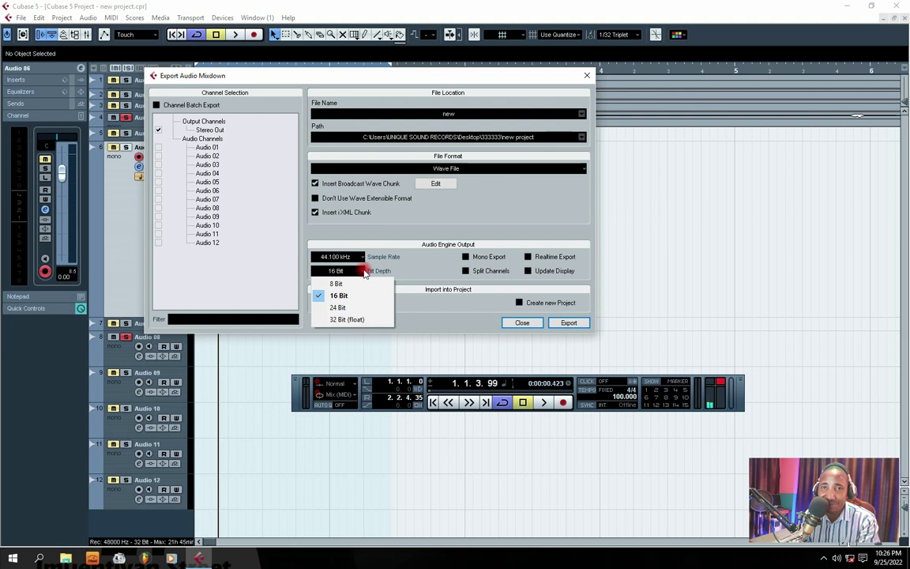
left_click(362, 272)
left_click(362, 271)
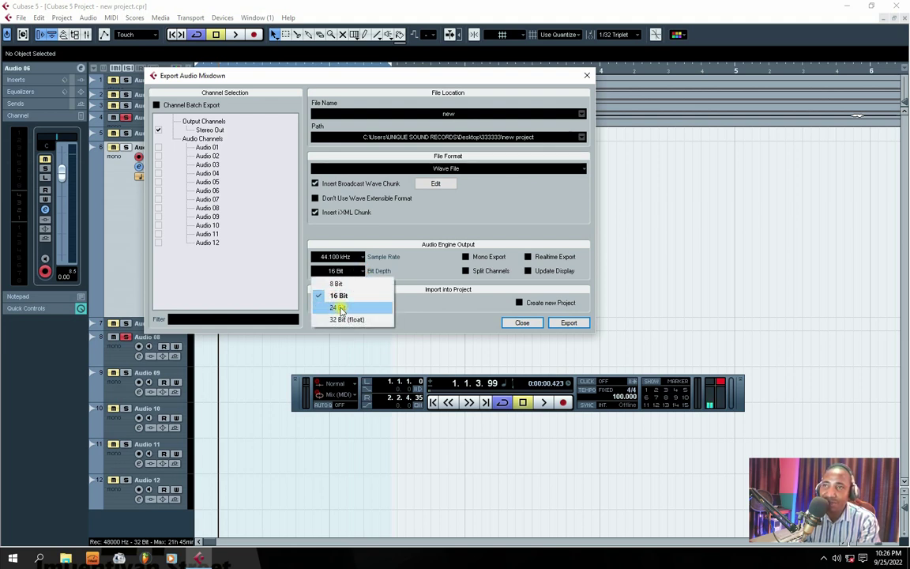
left_click(338, 307)
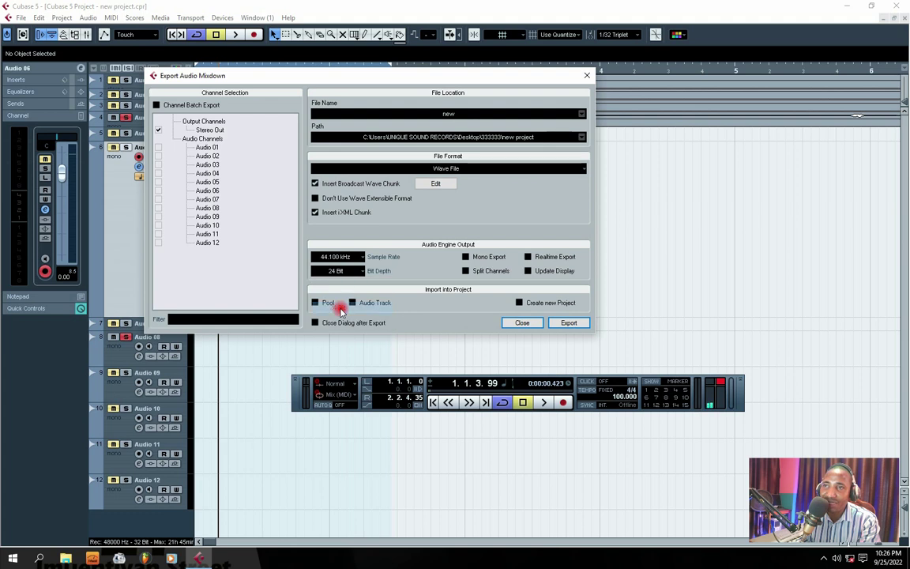
Restore the export bit depth to 32 Bit (float) and the sample rate to 48.000 kHz, and close the export dialog without exporting
left_click(362, 272)
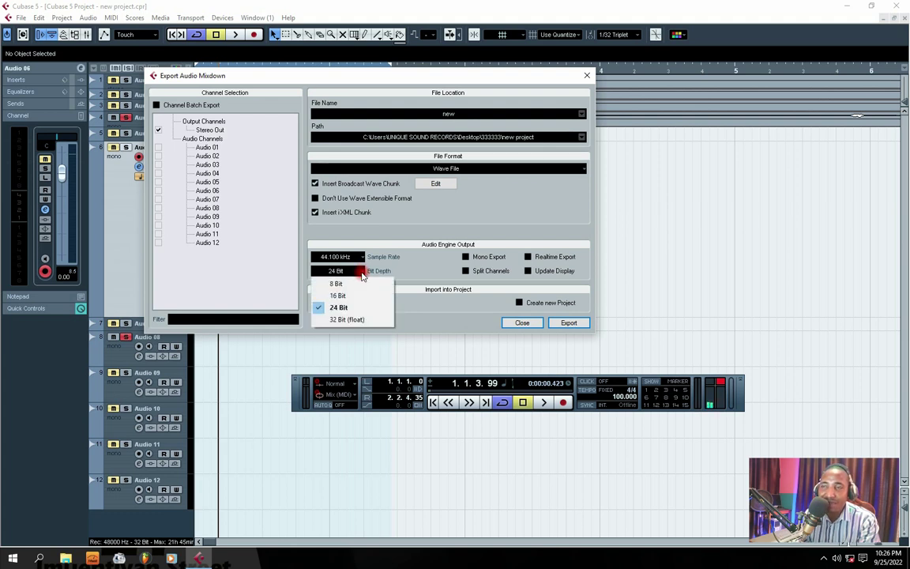
left_click(332, 320)
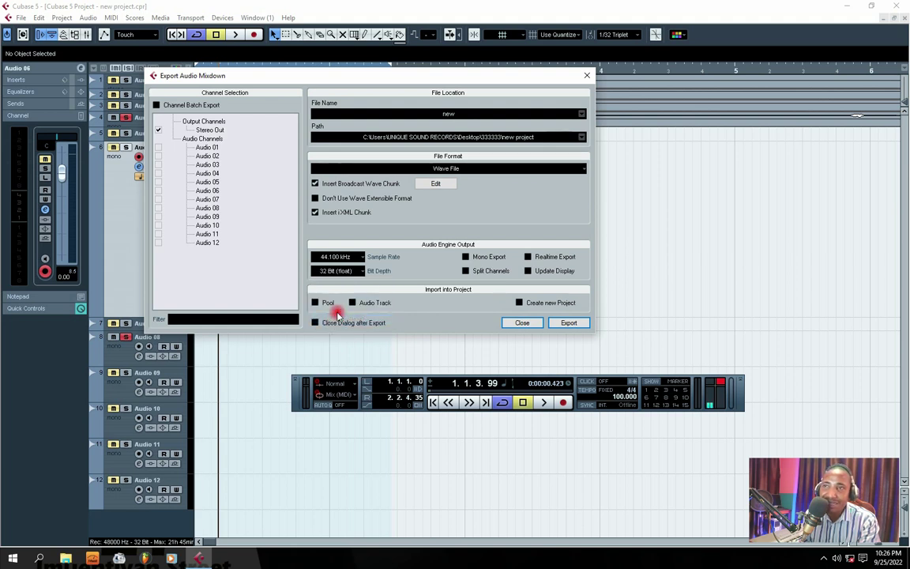
left_click(361, 257)
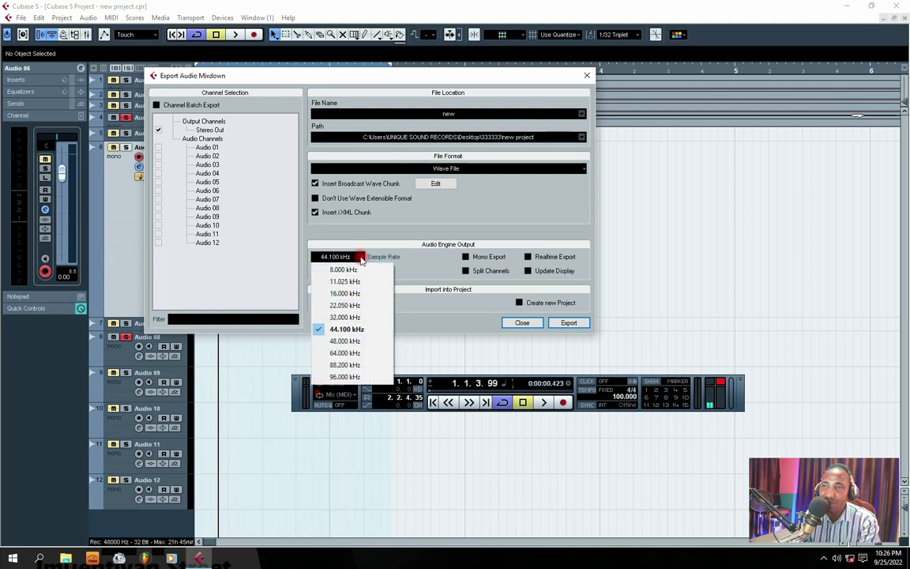
left_click(345, 340)
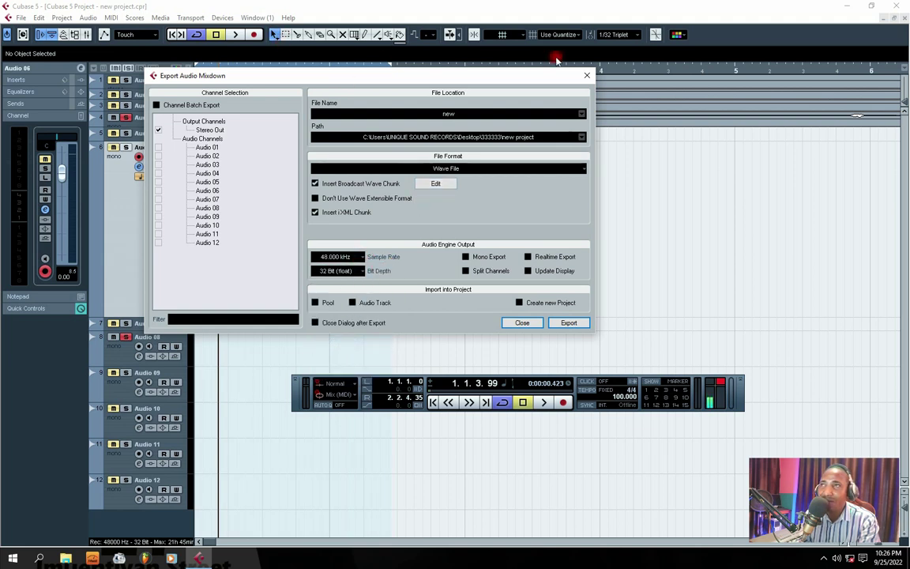
left_click(587, 75)
Reopen Project Setup to review the project's sample rate and record format, and close it keeping the existing values
left_click(62, 17)
left_click(62, 18)
left_click(63, 17)
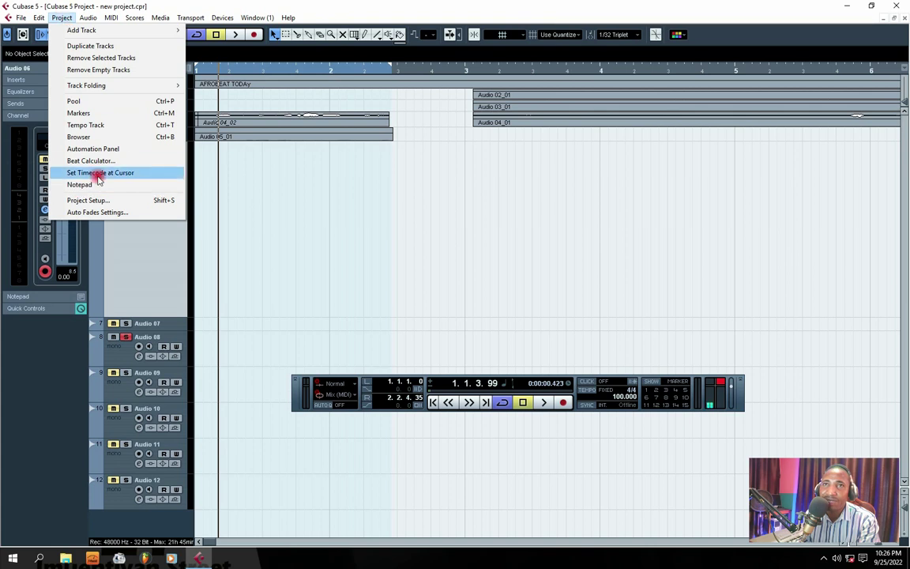
left_click(153, 203)
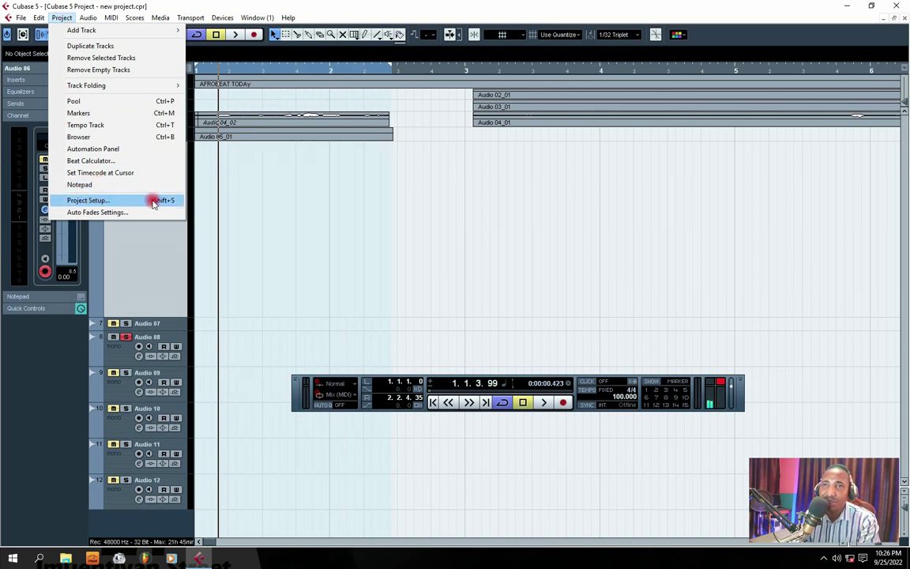
left_click(88, 202)
left_click(187, 184)
left_click(188, 185)
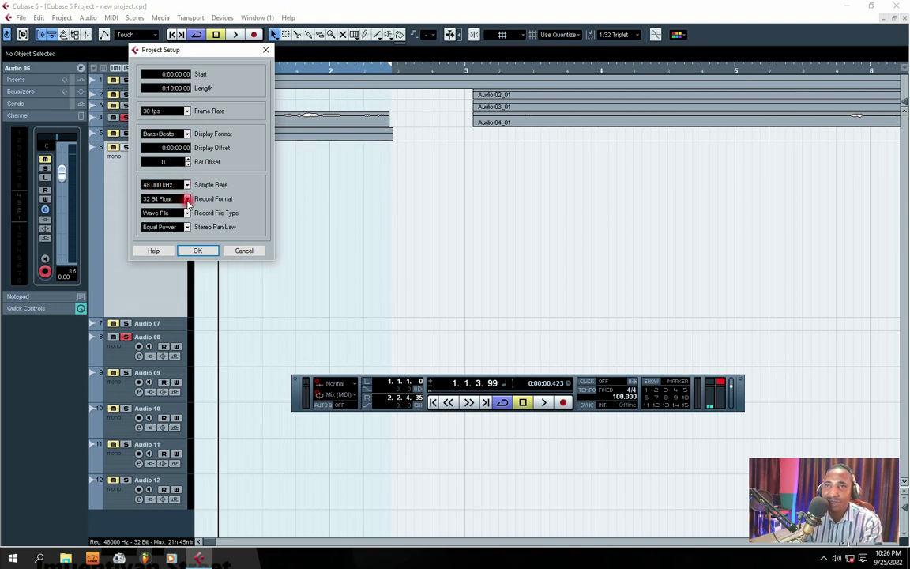
left_click(197, 250)
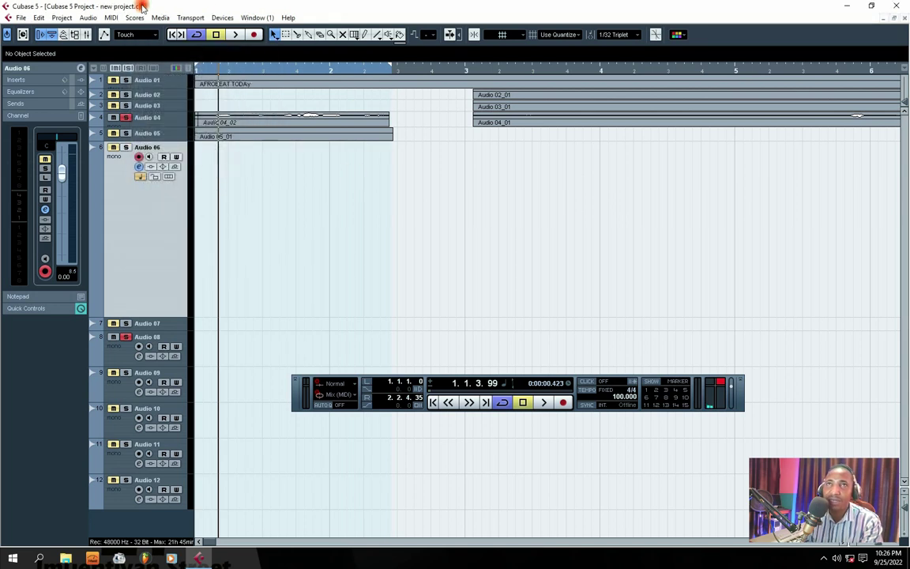
Open the Export Audio Mixdown settings and set the export file name to FGGGRGERG
left_click(22, 17)
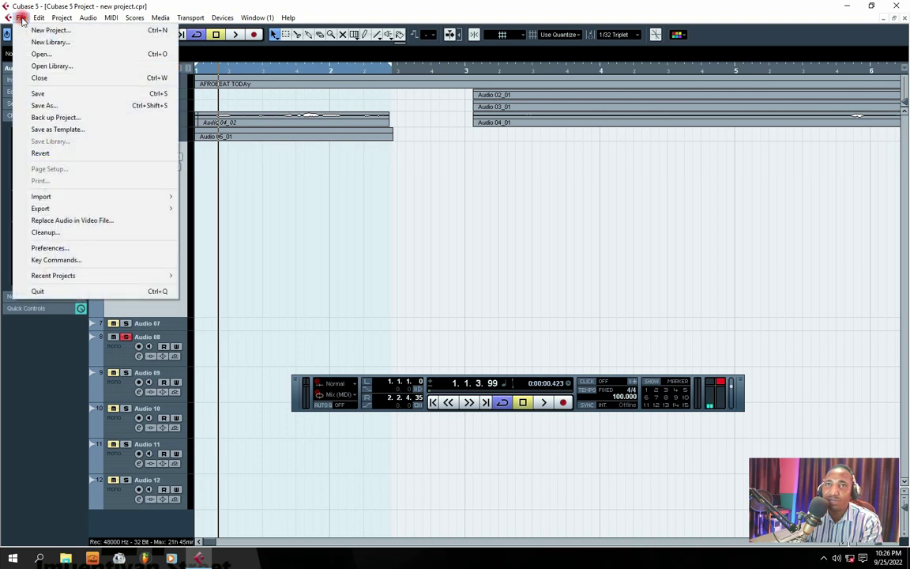
mouse_move(71, 210)
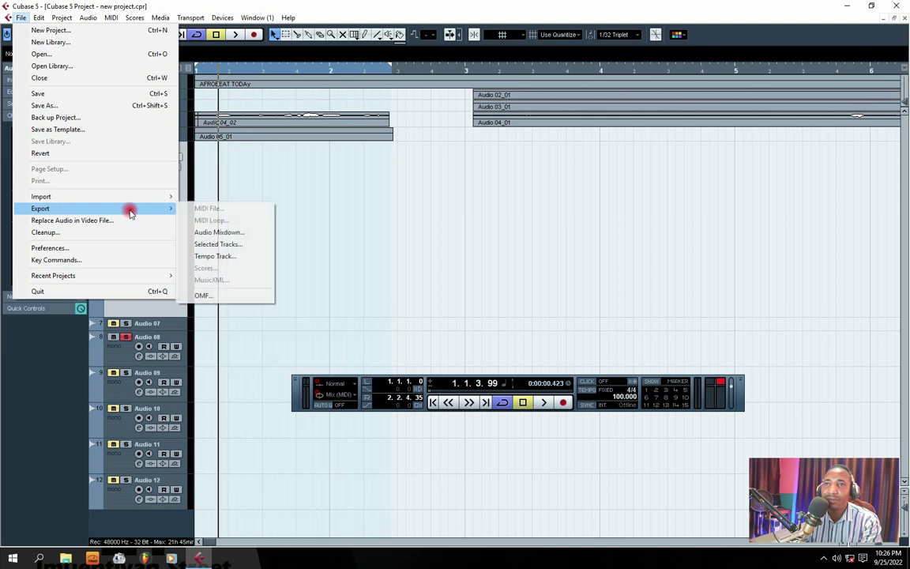
left_click(228, 233)
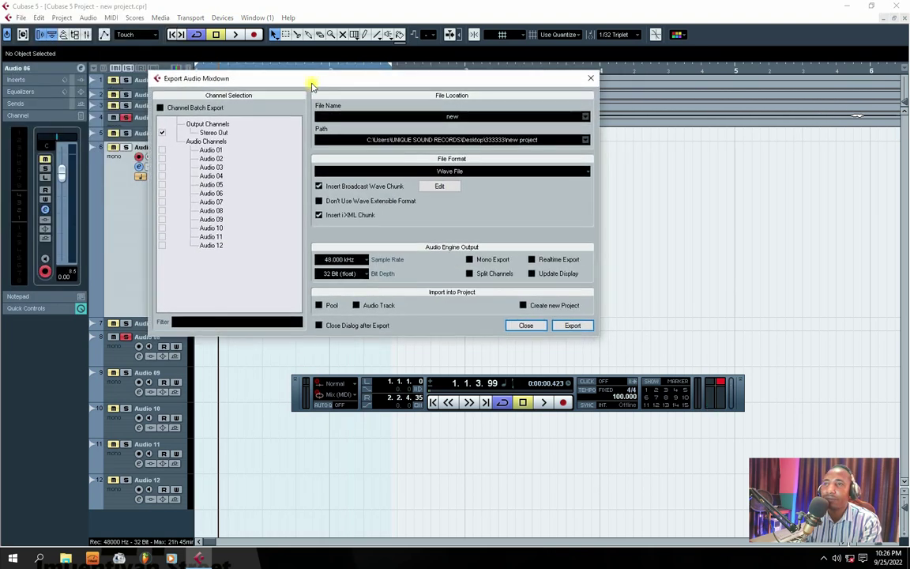
left_click_drag(312, 83, 304, 71)
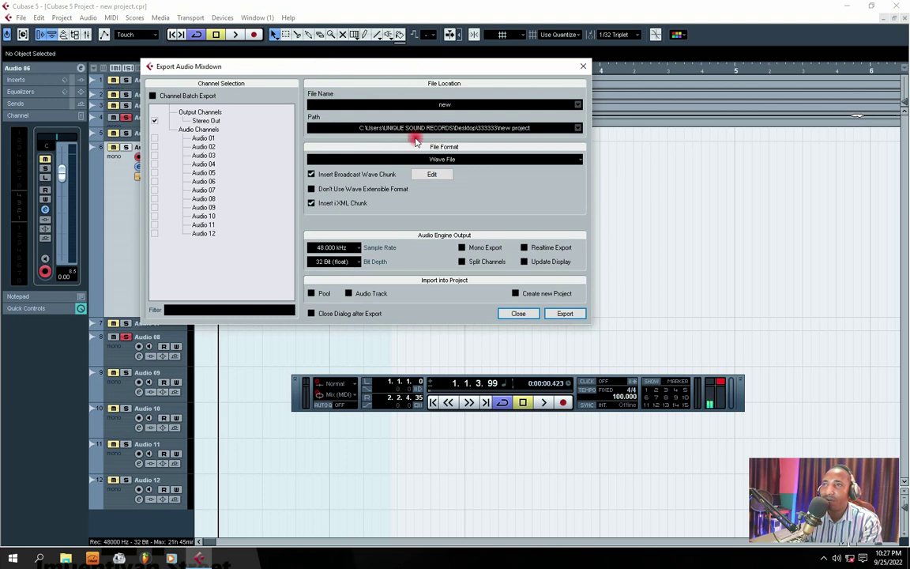
left_click(423, 106)
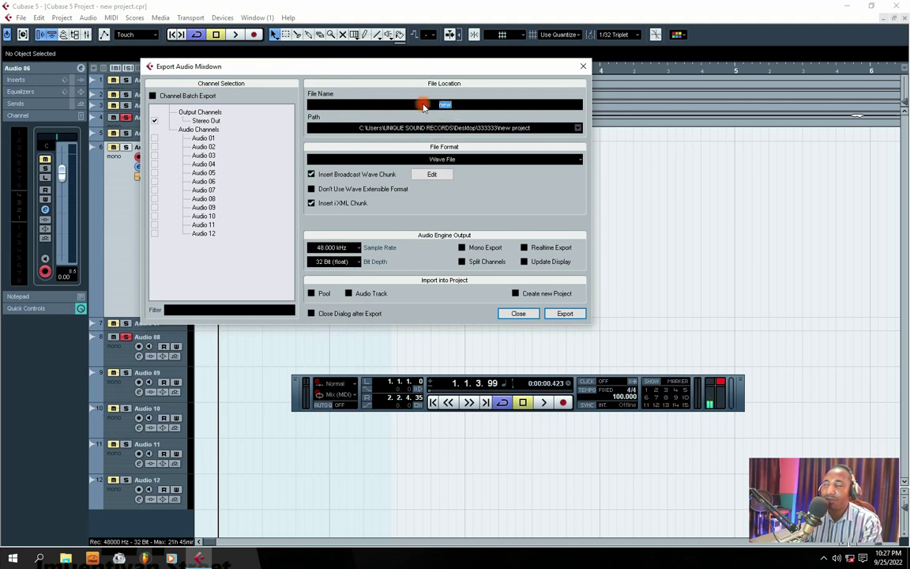
type("FGGGRGERG")
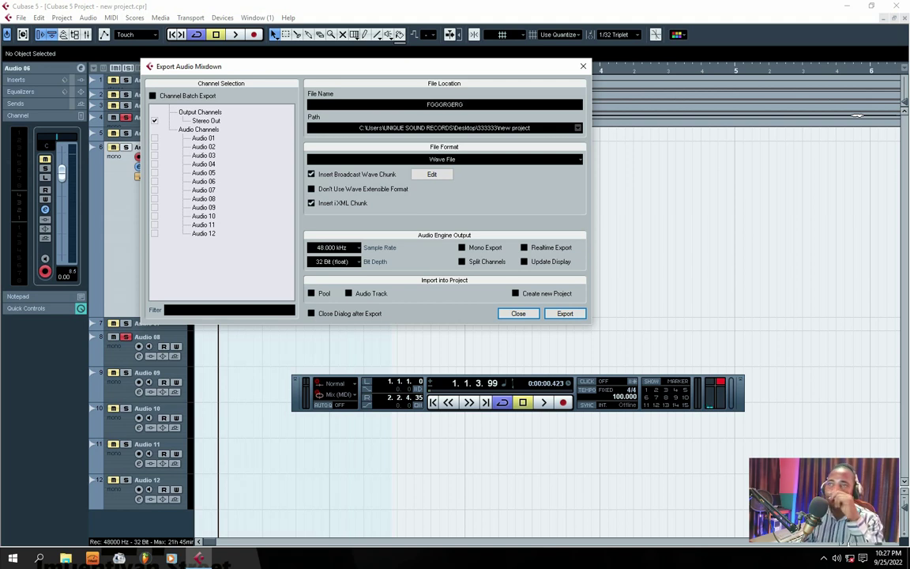
View the contents of the current export folder, and close the location chooser without changing it
left_click(442, 128)
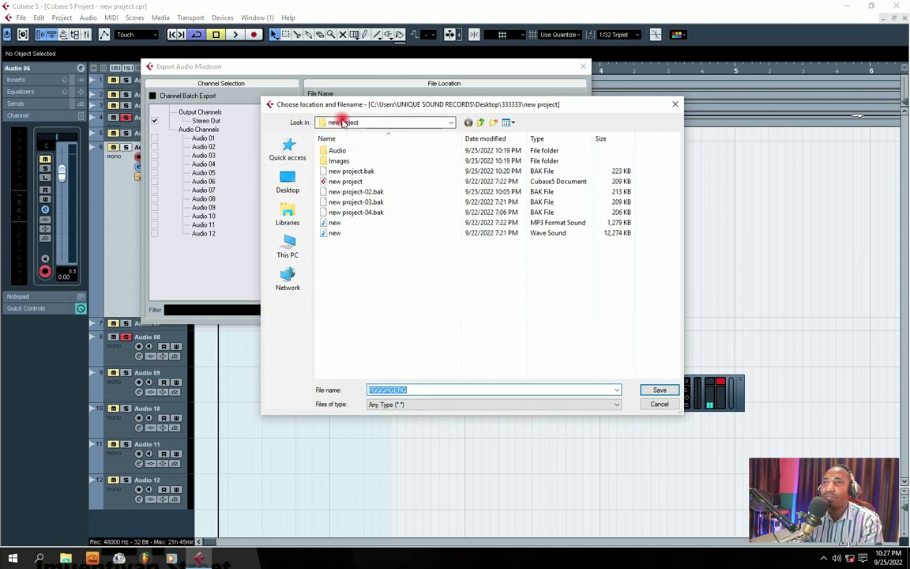
left_click(674, 105)
mouse_move(381, 69)
left_mouse_down()
mouse_move(392, 65)
mouse_move(381, 57)
left_mouse_up()
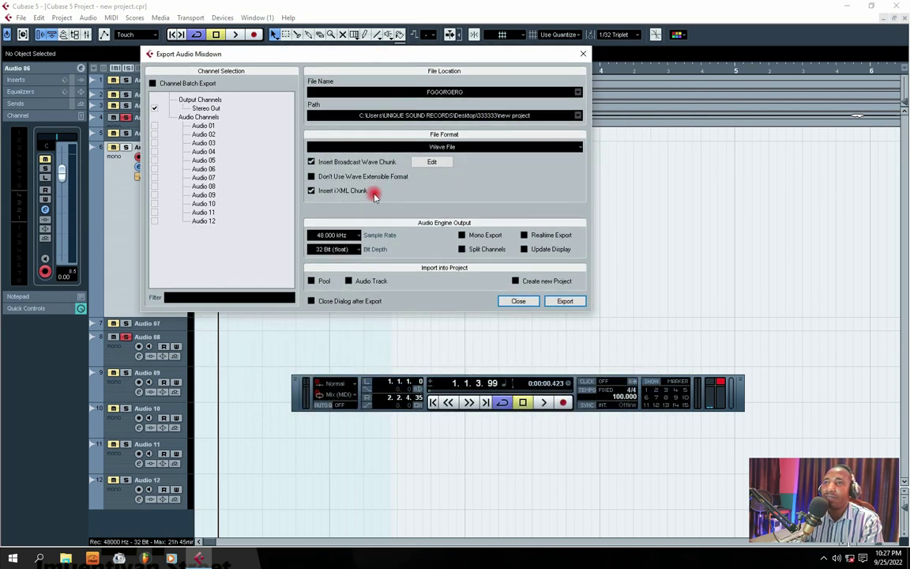
Review the available export sample rates and bit depths, keeping 48.000 kHz and 32 Bit (float)
left_click(358, 236)
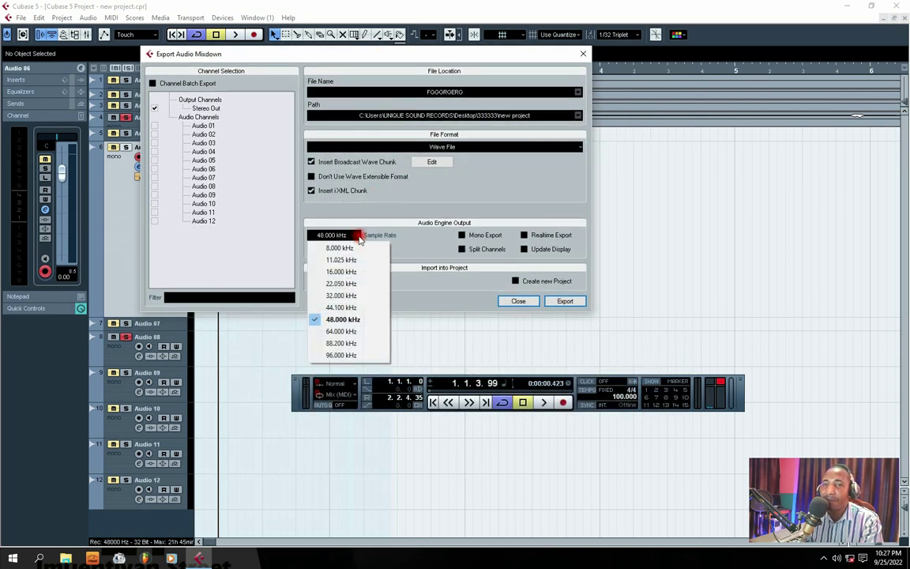
left_click(358, 236)
left_click(358, 236)
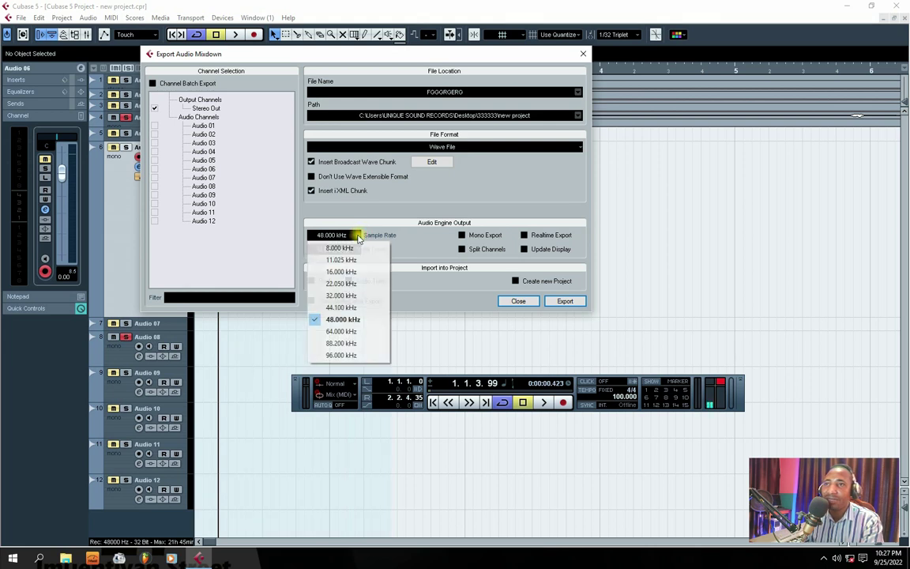
left_click(358, 236)
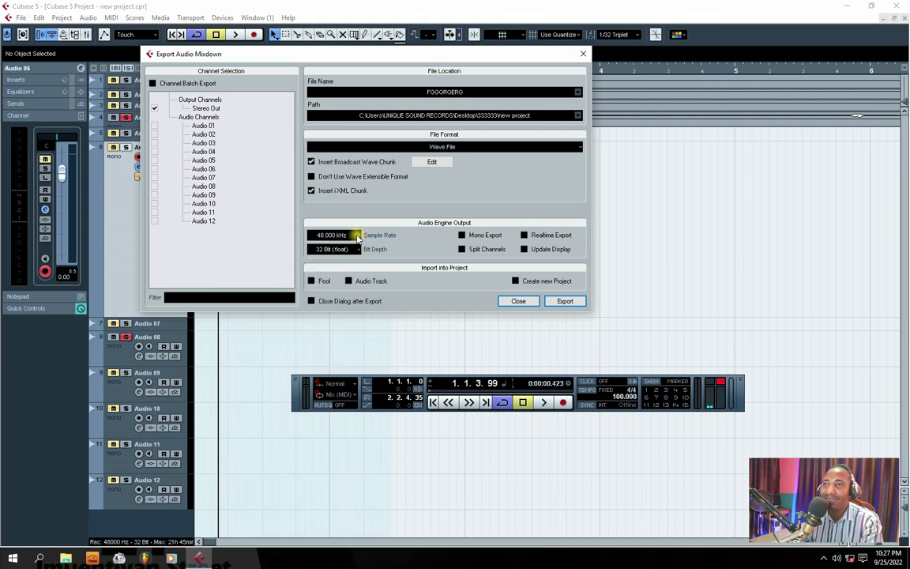
left_click(357, 251)
left_click(358, 251)
left_click(360, 251)
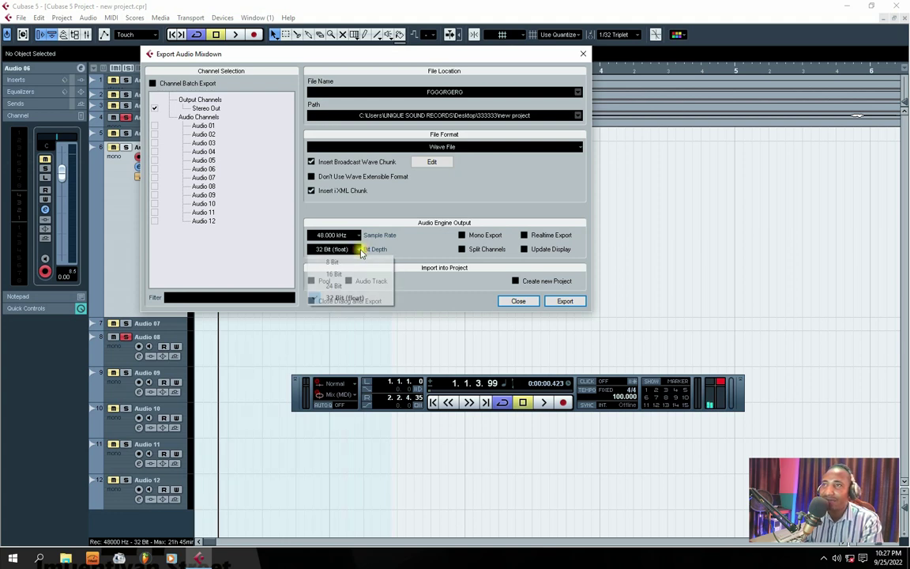
left_click(406, 160)
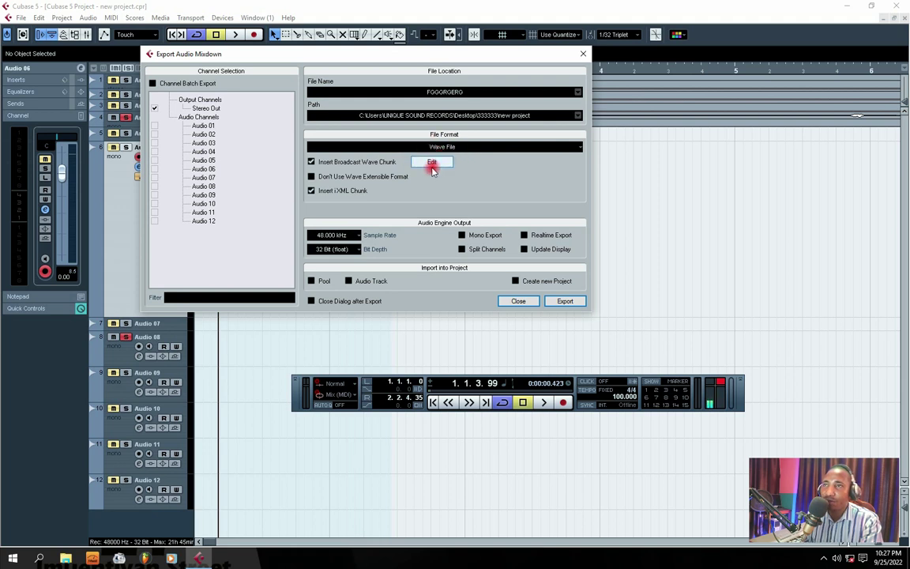
Choose Wave File as the export file format
left_click(455, 150)
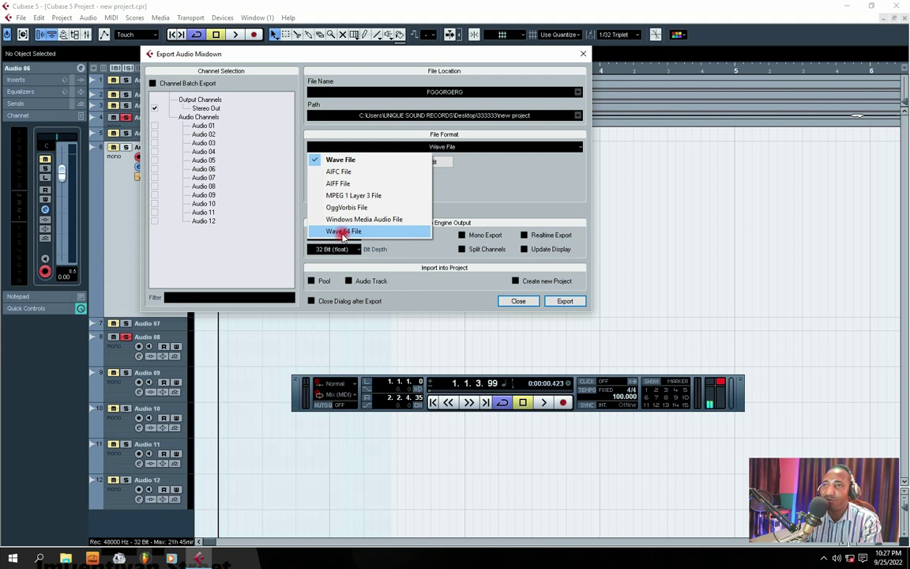
left_click(343, 158)
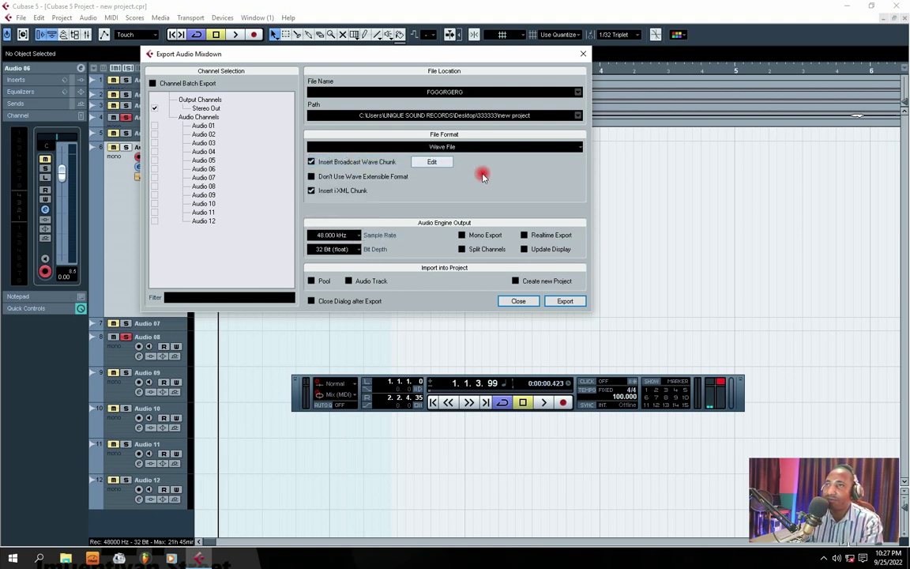
left_click_drag(347, 56, 431, 85)
Set the export location to the Desktop and the file name to EMAGENCY
left_click(615, 145)
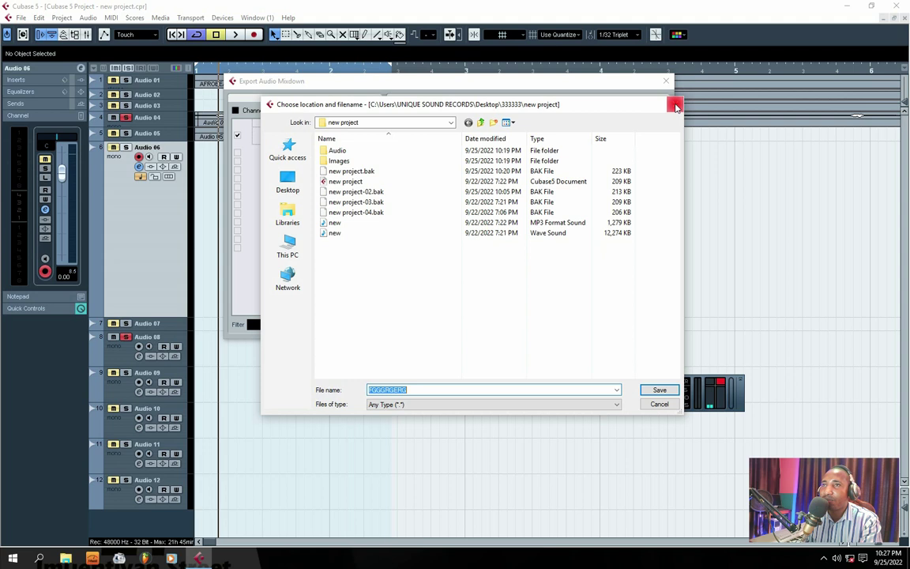
left_click(676, 107)
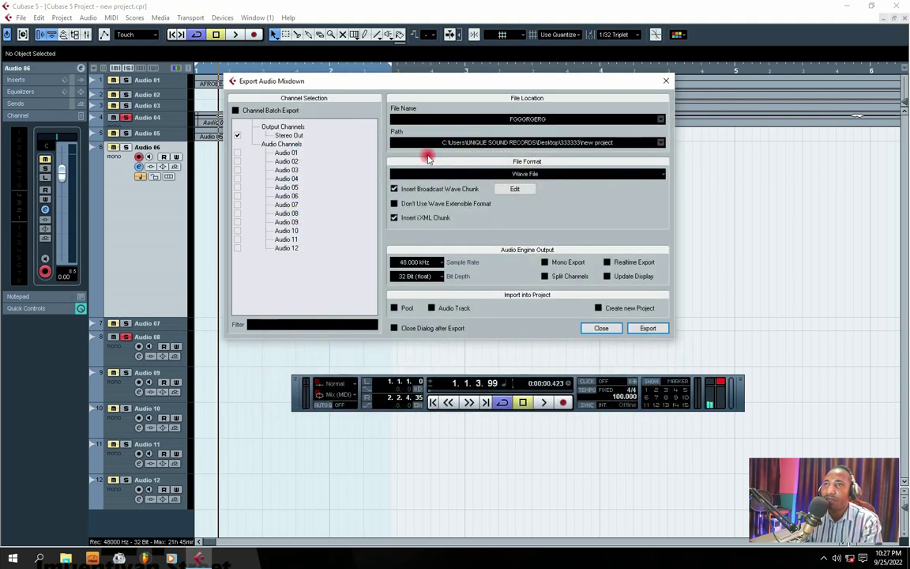
left_click(616, 144)
left_click(301, 179)
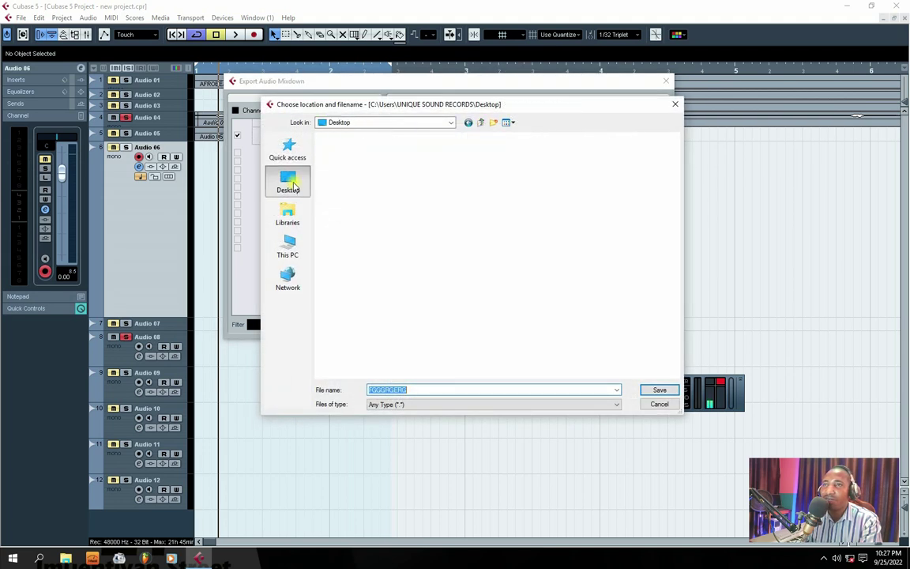
left_click_drag(418, 388, 360, 389)
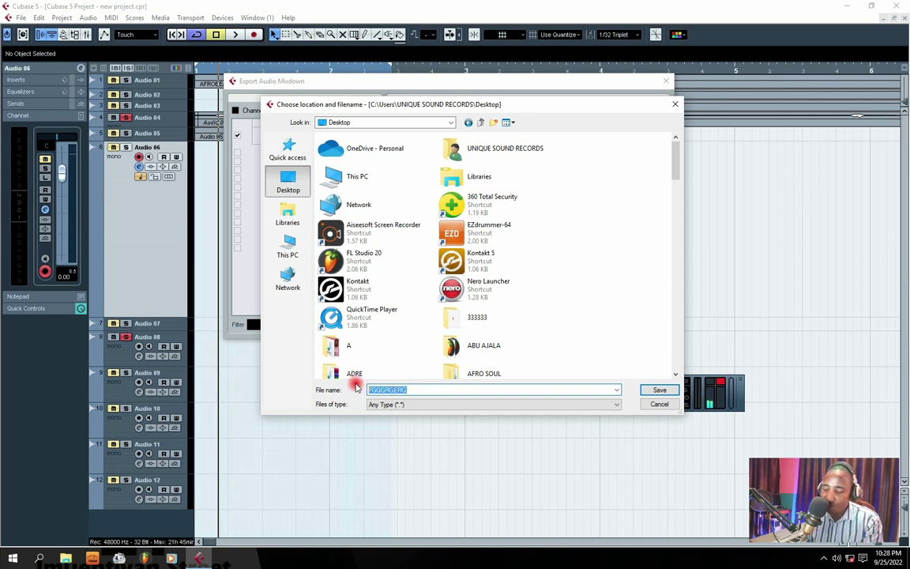
type("EMAGENCY")
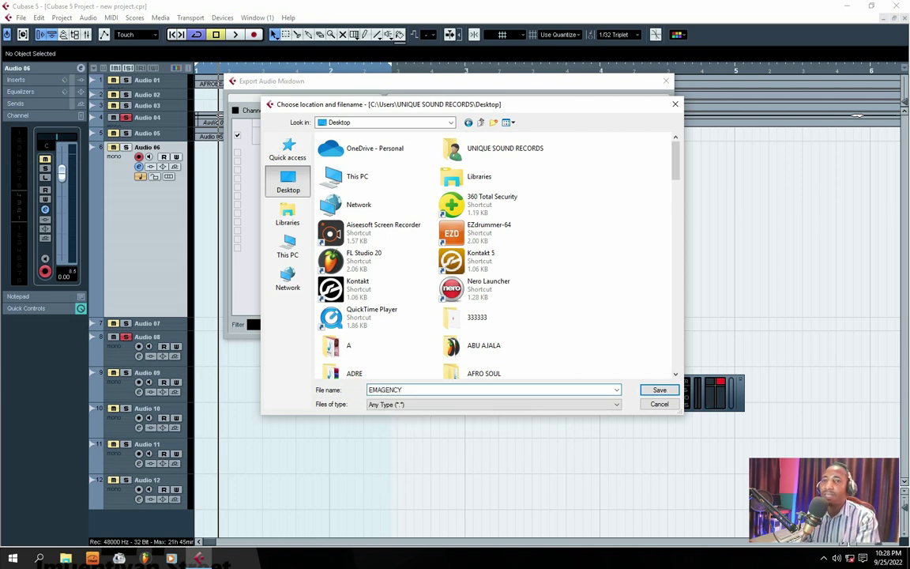
left_click(666, 392)
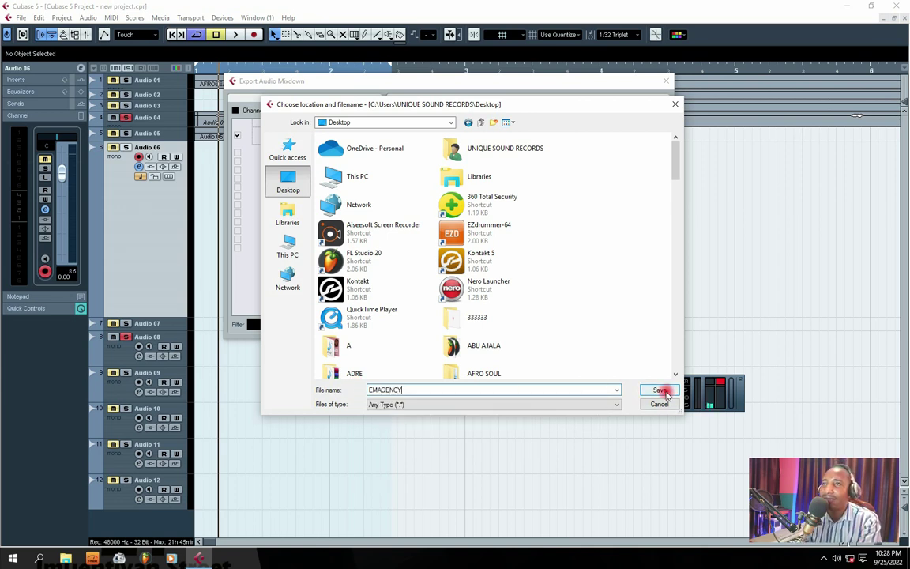
left_click(291, 190)
left_click(659, 390)
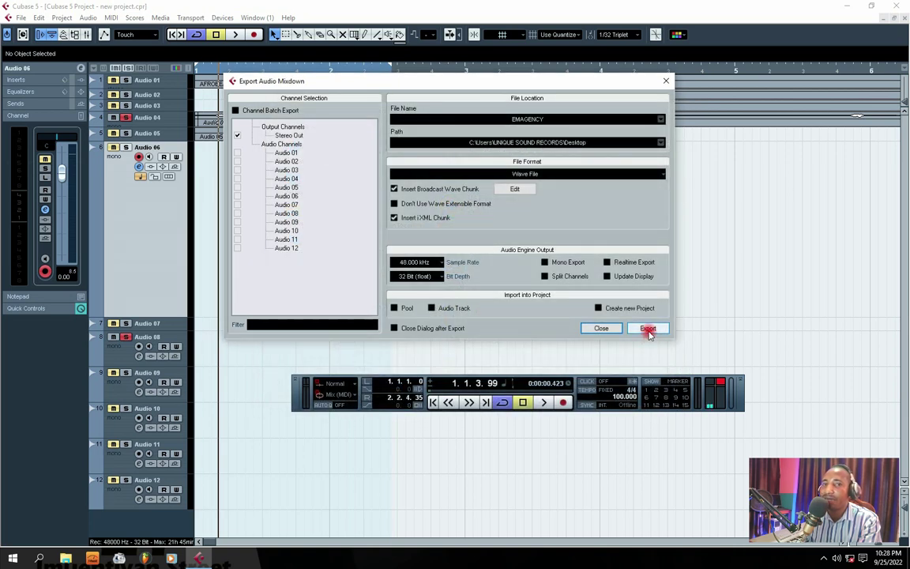
Export the mixdown, and move the resulting EMAGENCY file to an empty area of the desktop
left_click(648, 329)
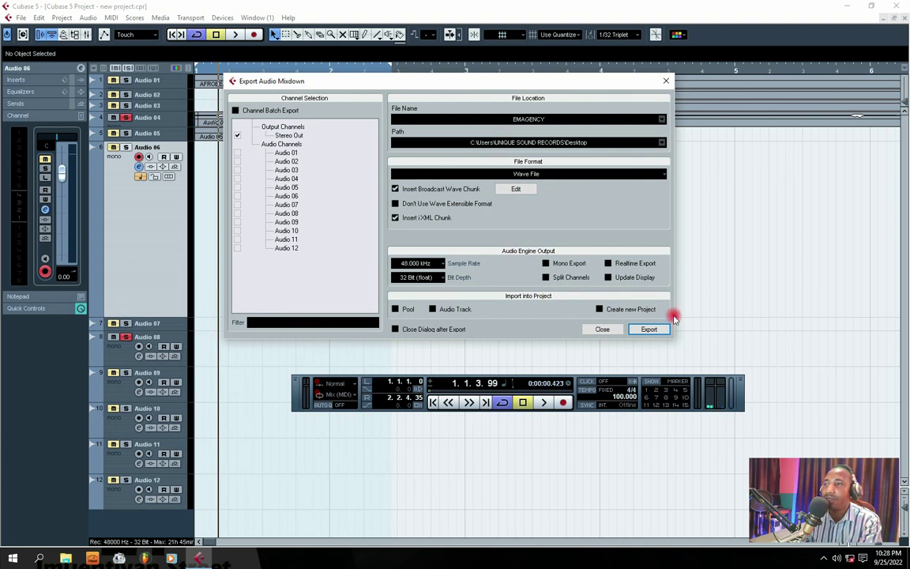
left_click(665, 81)
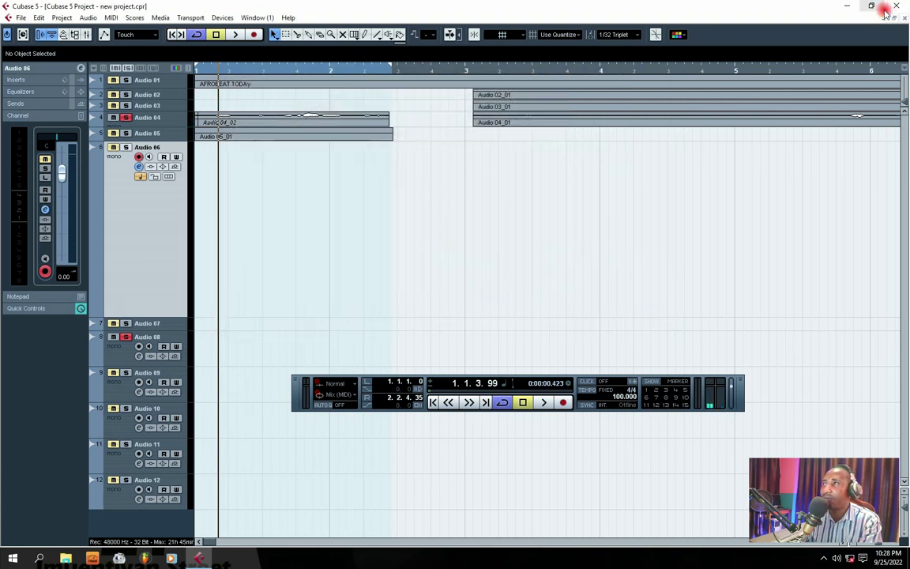
left_click(848, 6)
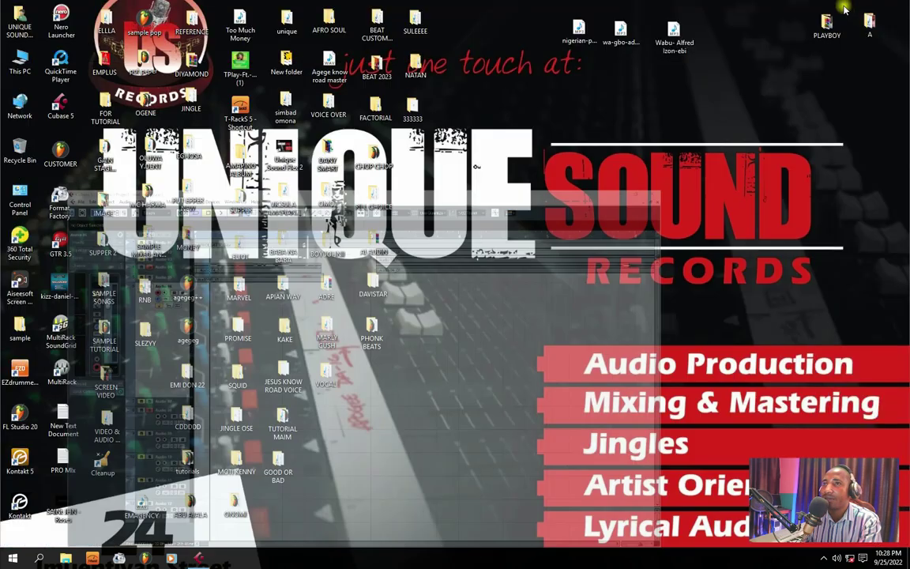
left_click_drag(141, 506, 519, 128)
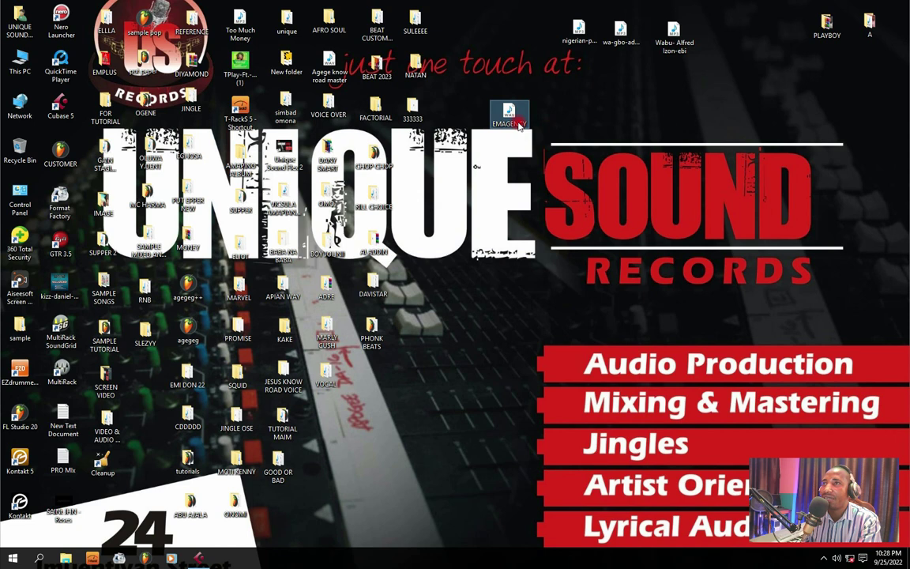
Examine the EMAGENCY file's general properties and audio details, and close its properties without changes
right_click(519, 124)
left_click(510, 360)
left_click_drag(642, 132, 577, 118)
left_click(532, 131)
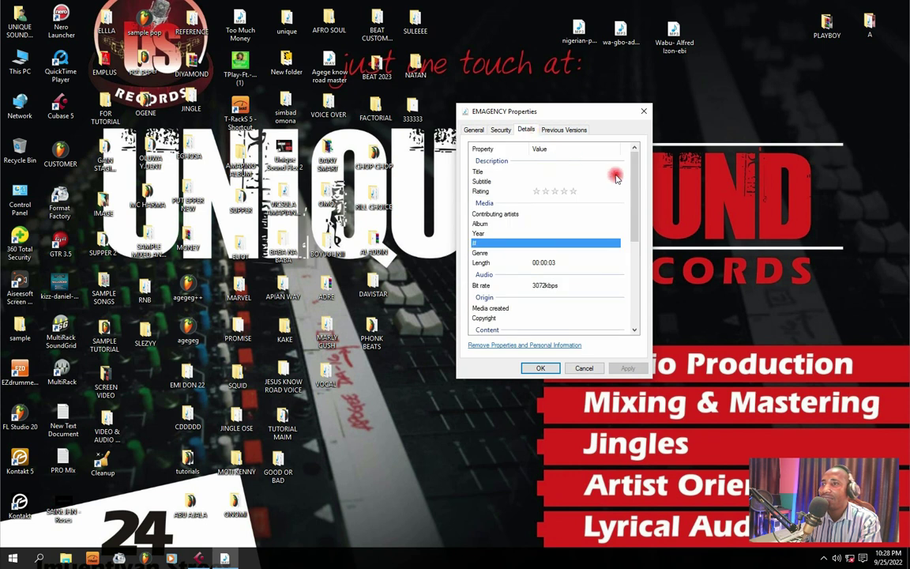
left_click_drag(633, 197, 634, 205)
left_click_drag(637, 241, 636, 170)
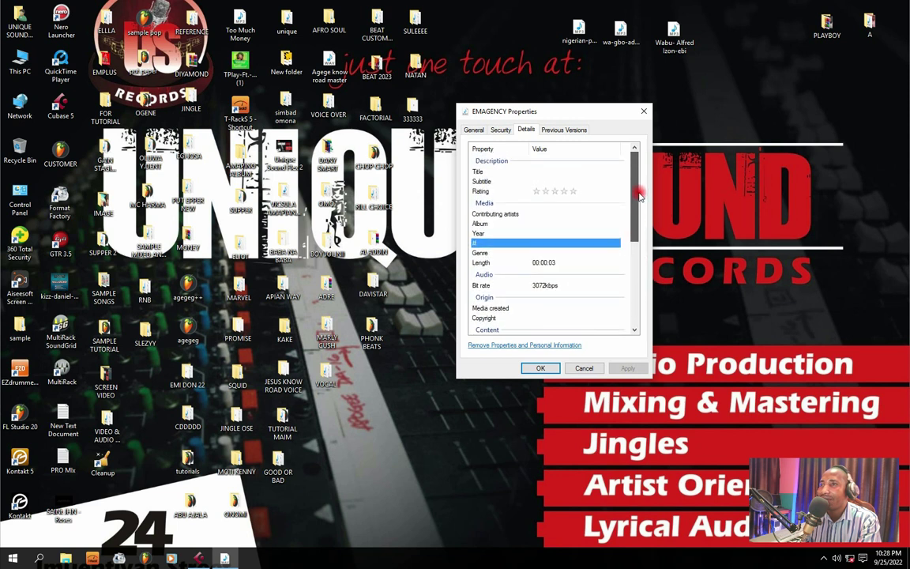
left_click(500, 131)
left_click(472, 130)
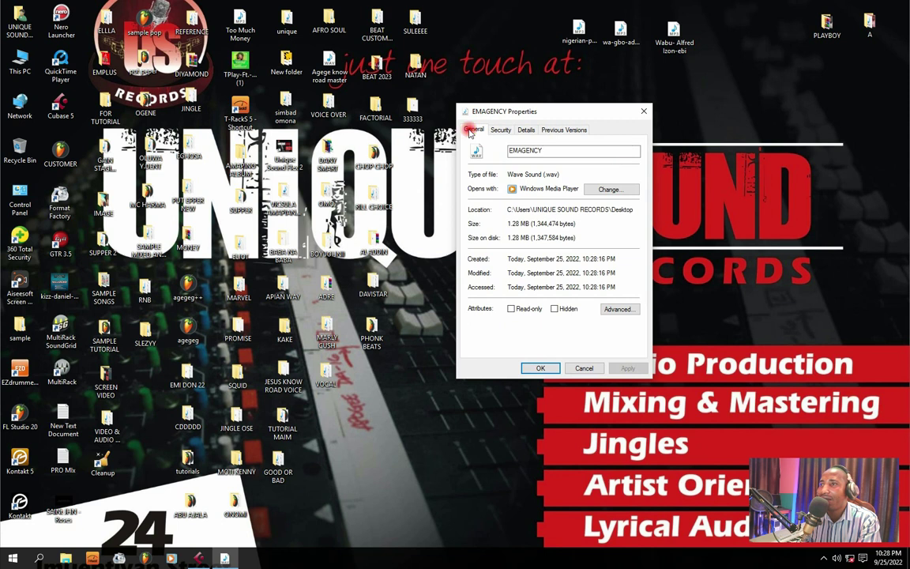
left_click(562, 130)
left_click(526, 129)
left_click(474, 131)
key("Escape")
Play the exported EMAGENCY file in Windows Media Player, and close the player
right_click(505, 120)
left_click(521, 127)
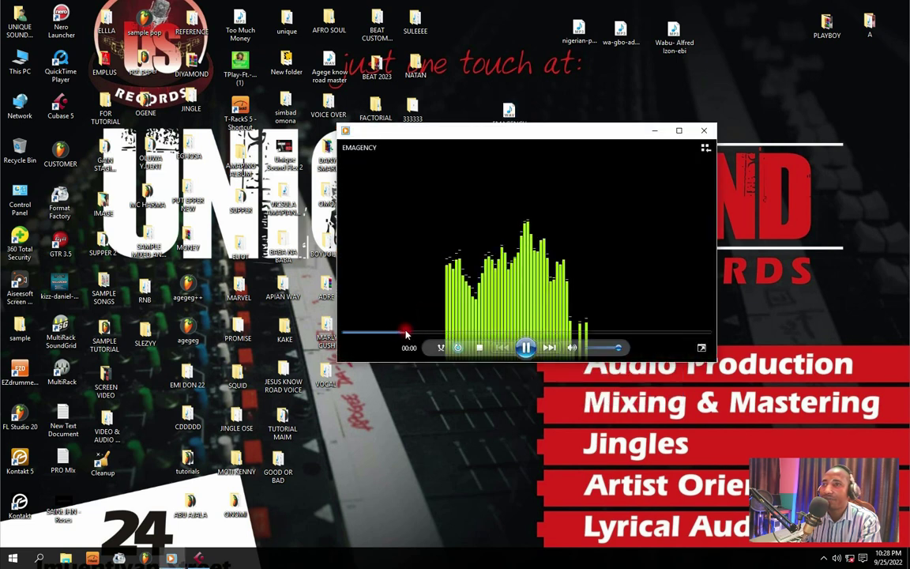
left_click_drag(538, 135, 468, 127)
left_click(627, 122)
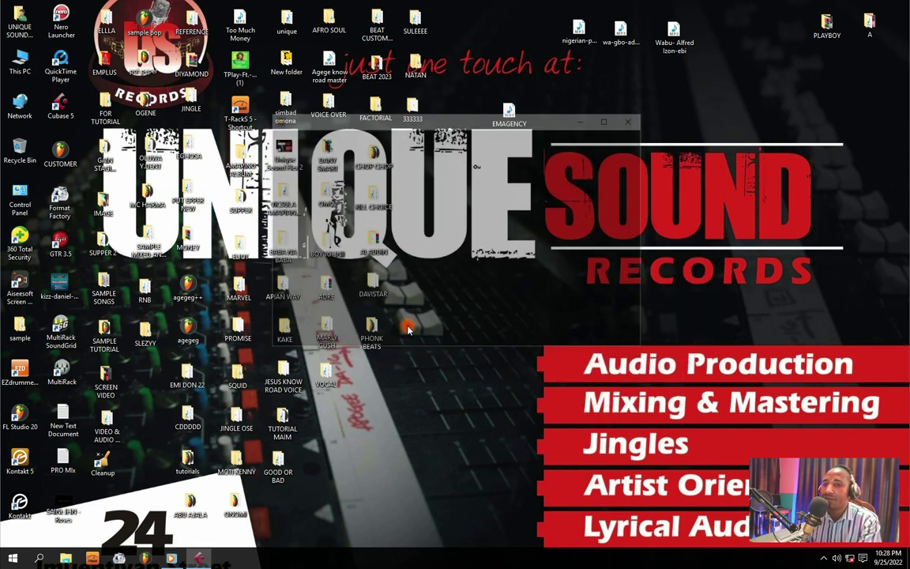
Switch back to Cubase, play the project from the loop section to compare its sound, and stop playback
left_click(198, 557)
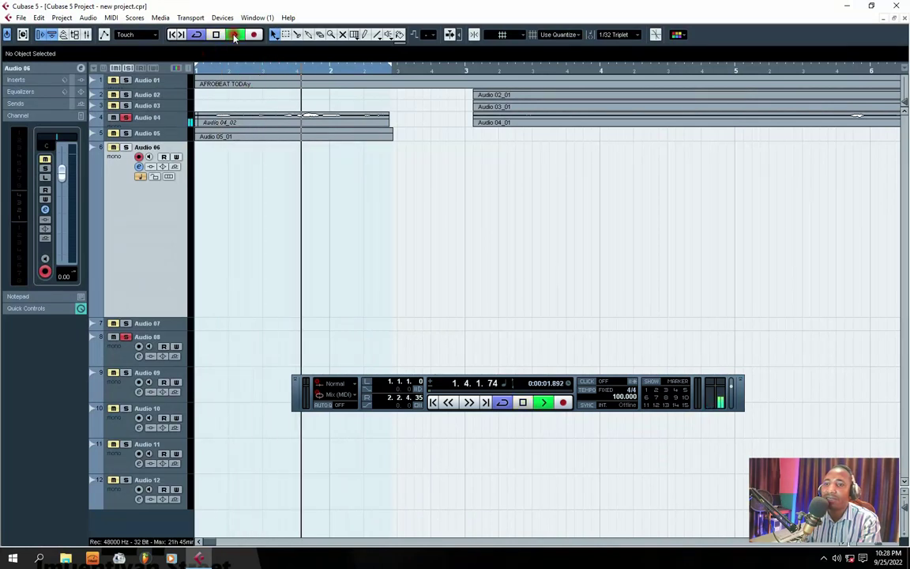
left_click(216, 35)
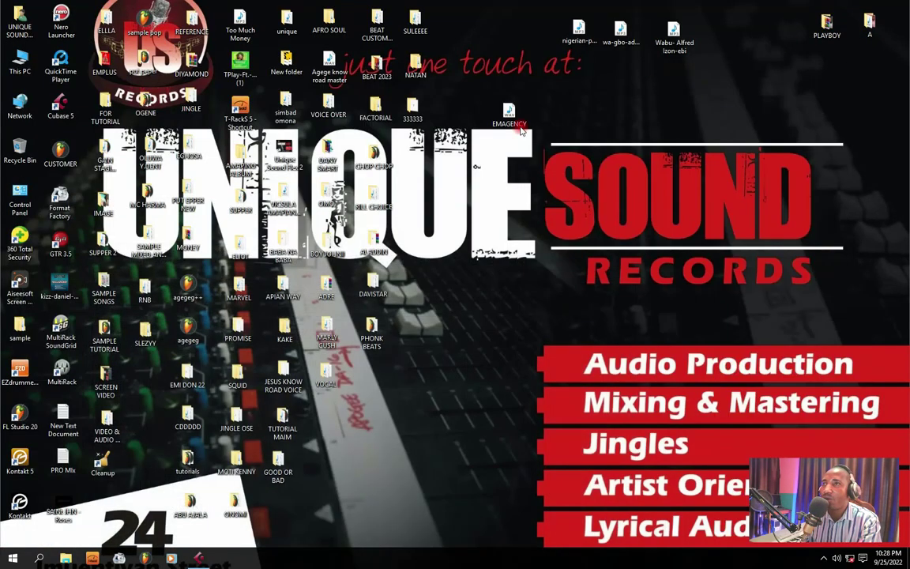
Play the exported EMAGENCY file from the desktop again to compare it with the project's sound
double_click(512, 120)
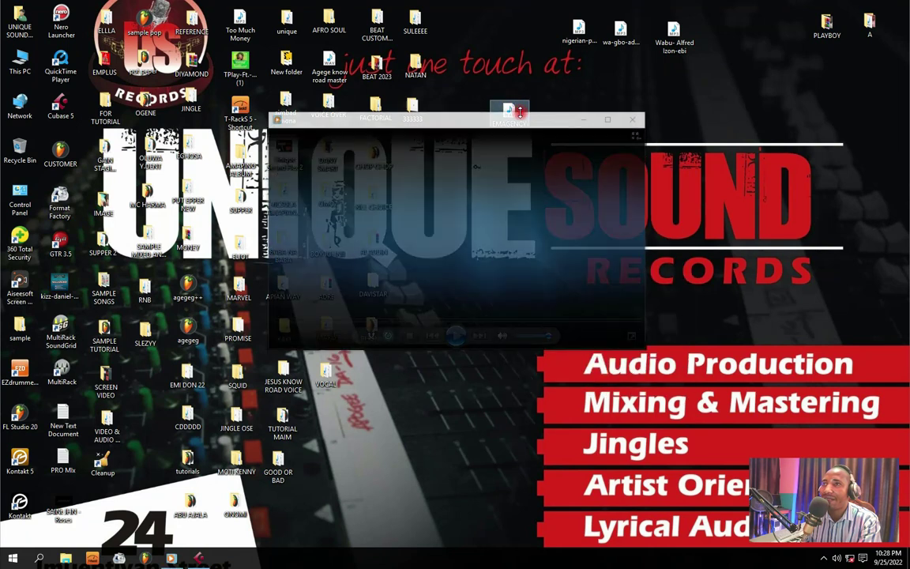
left_click(409, 335)
left_click(171, 558)
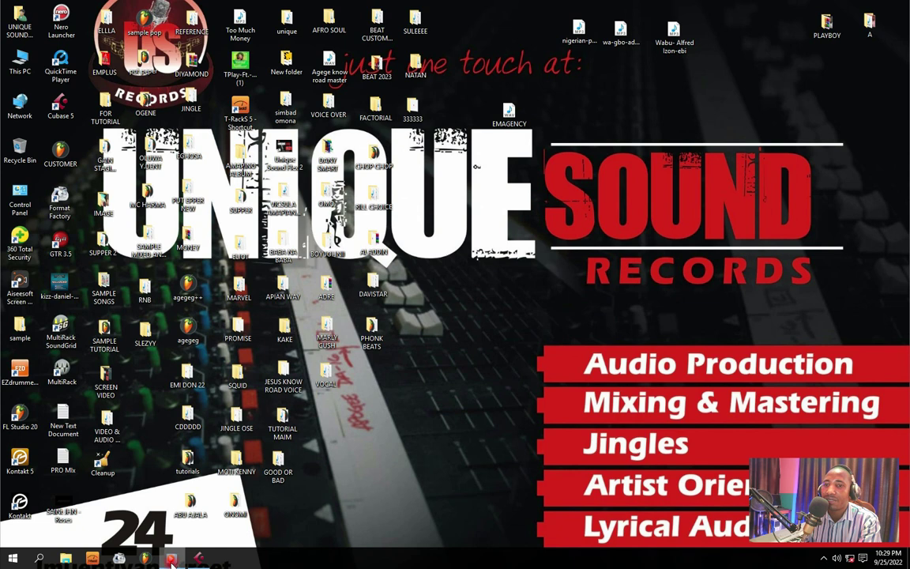
Return to Cubase, play the project from the start of the loop section to compare it with the export, and stop playback
left_click(197, 559)
left_click(219, 71)
left_click(234, 34)
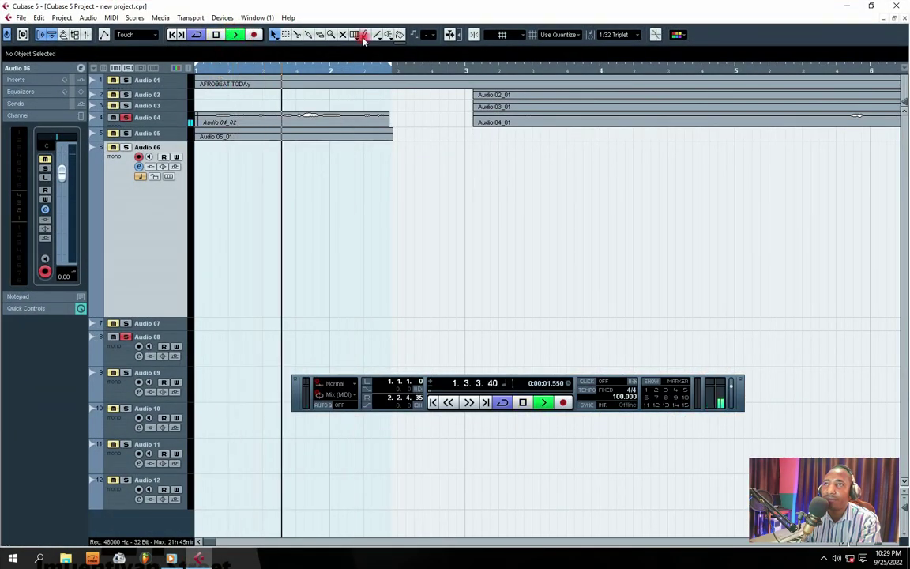
left_click(217, 35)
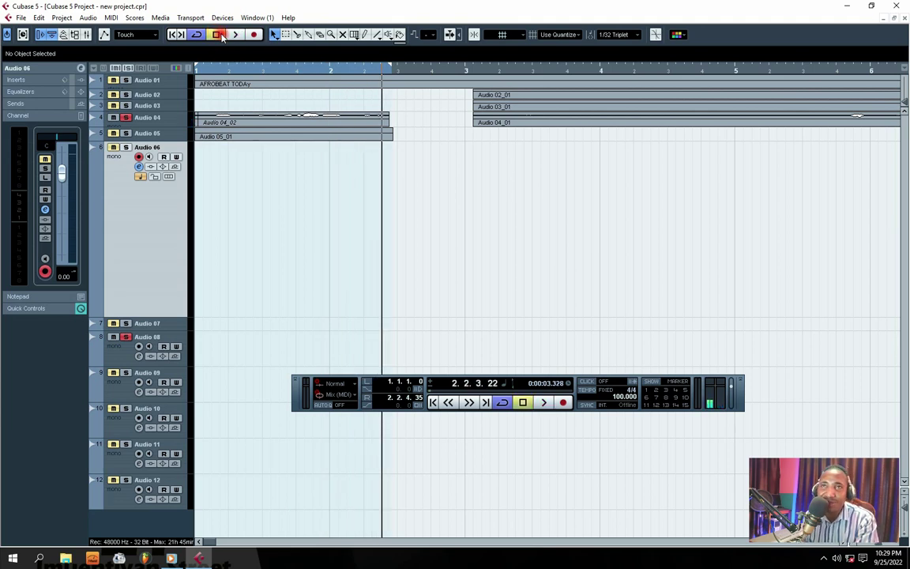
Check the sample rate and record format in the Project Setup, and close it without changes
left_click(62, 17)
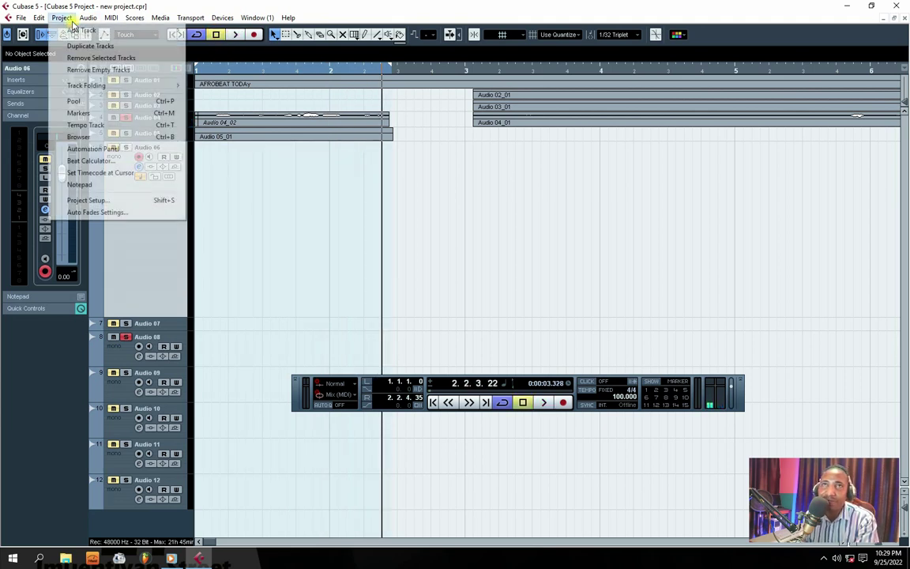
left_click(83, 198)
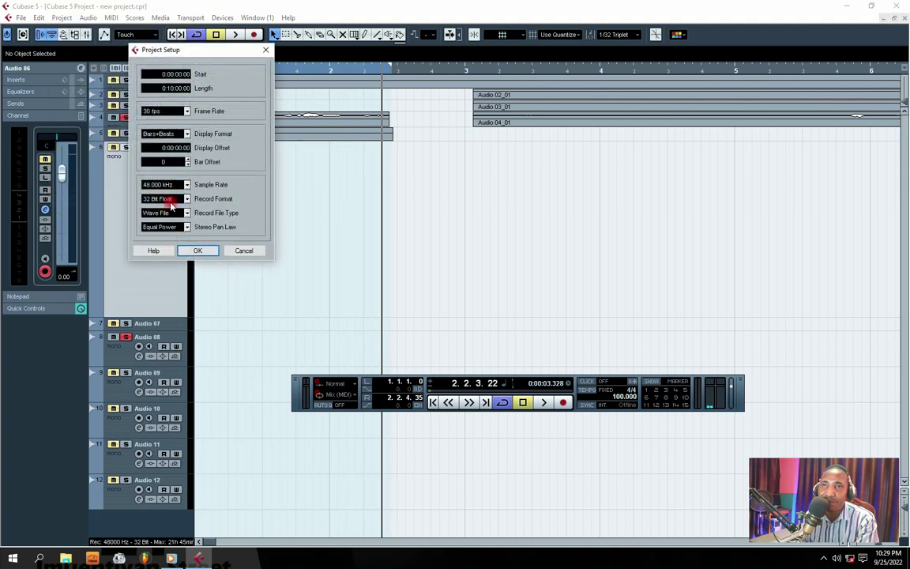
left_click(198, 251)
Check the sample rate and bit depth in the Export Audio Mixdown settings, and close them without exporting
left_click(222, 18)
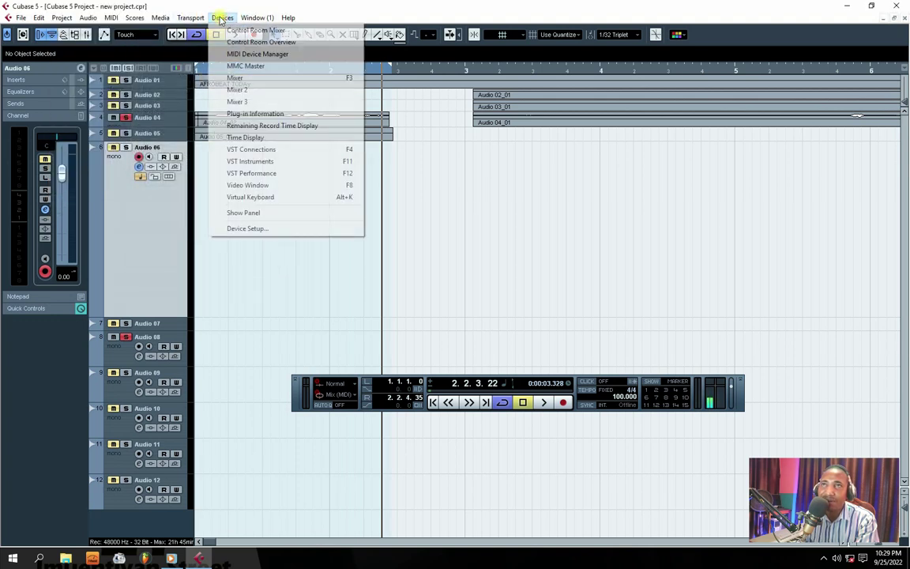
left_click(16, 138)
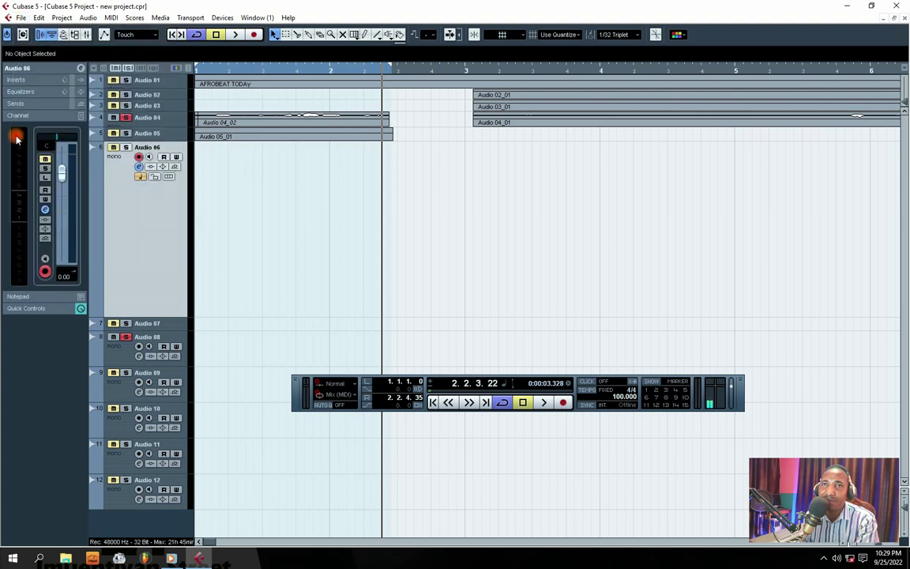
left_click(20, 17)
mouse_move(167, 207)
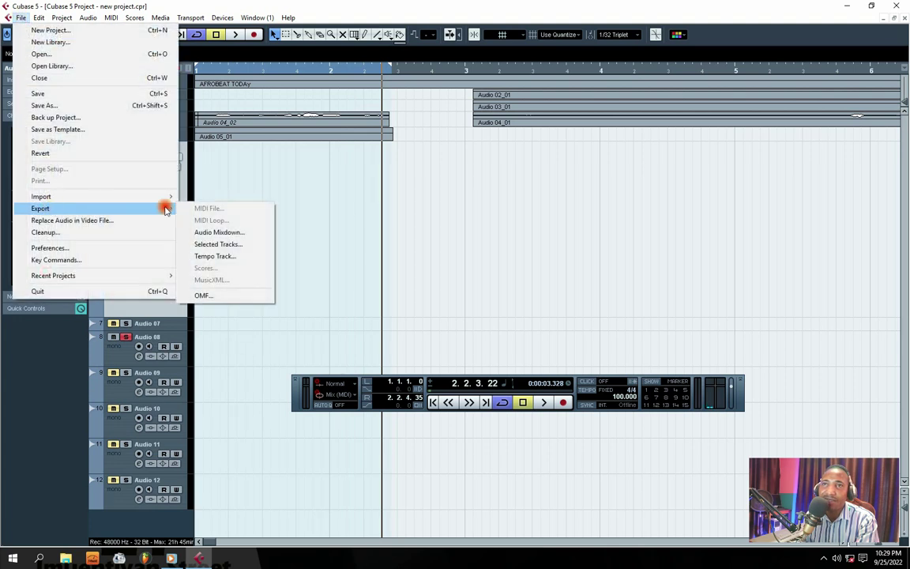
left_click(220, 234)
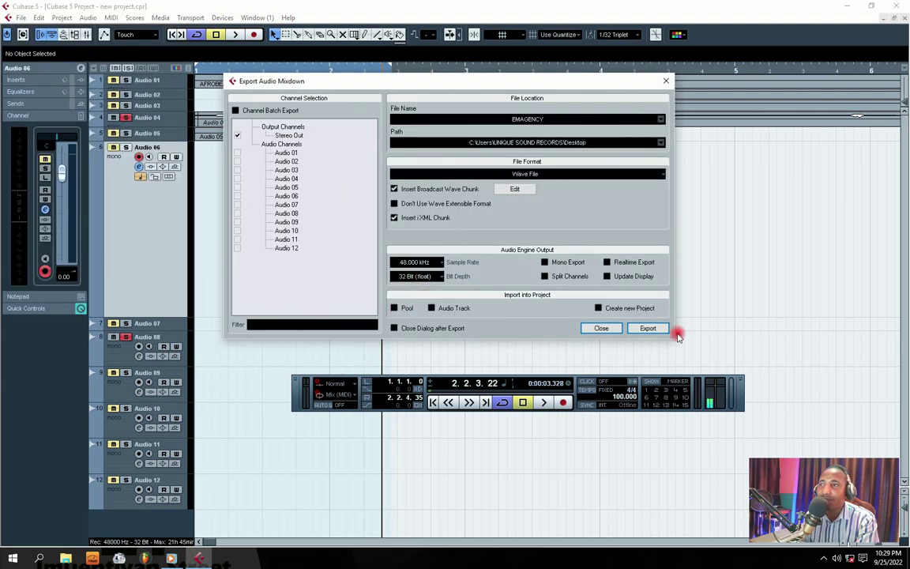
left_click(599, 330)
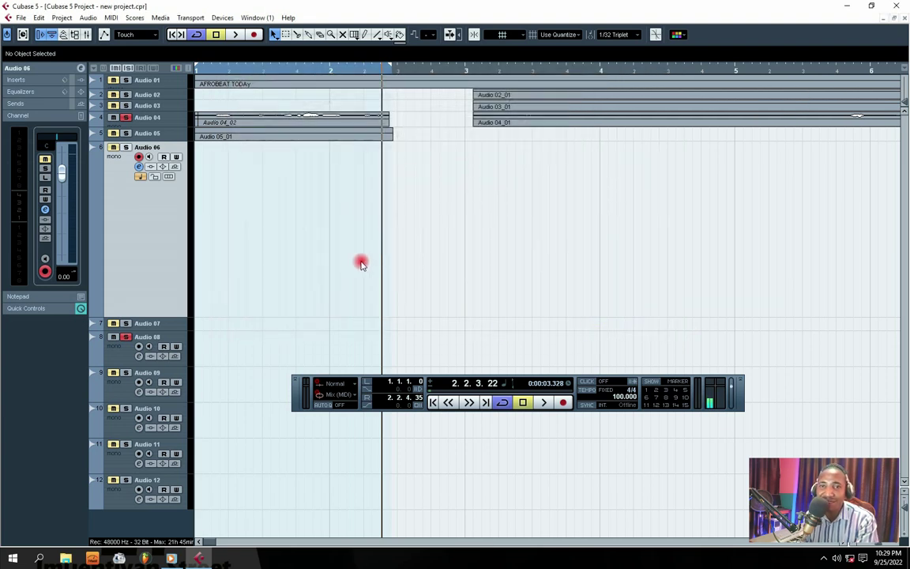